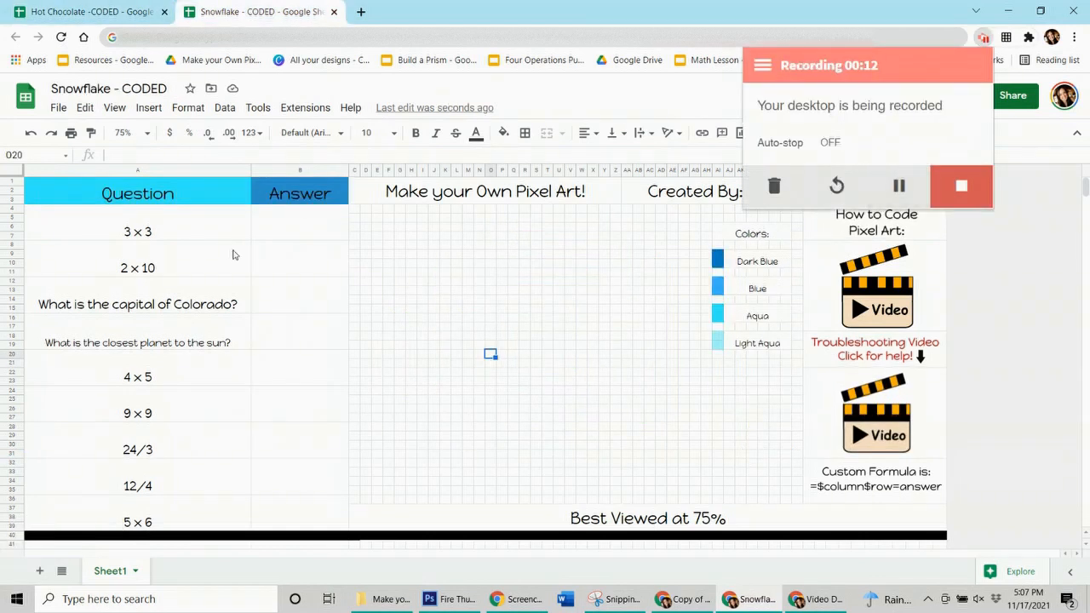
Fill the snowflake sheet's answer cells with 9, 20, Denver, Mercury, 20, 81, 8, 3 and 30
left_click(292, 236)
type("9")
key("ctrl+y")
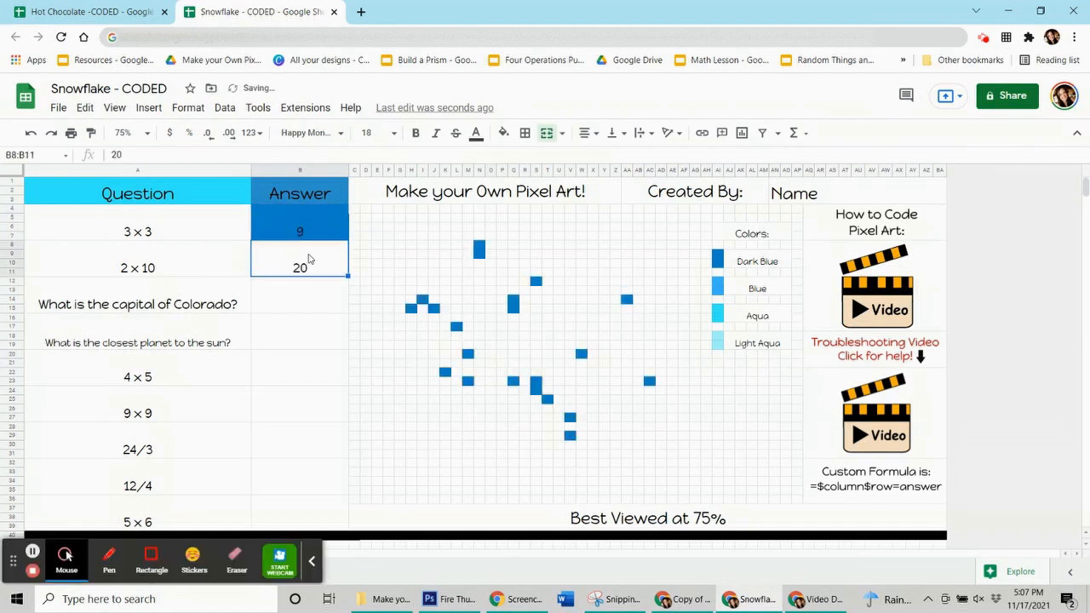
key("ctrl+y")
key("ctrl+y")
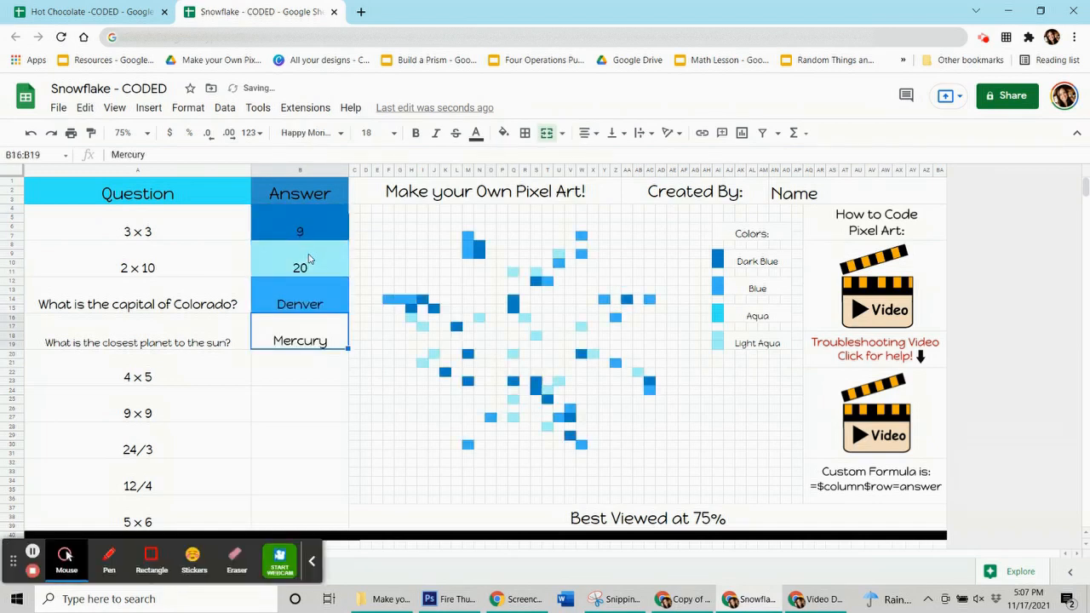
key("ctrl+y")
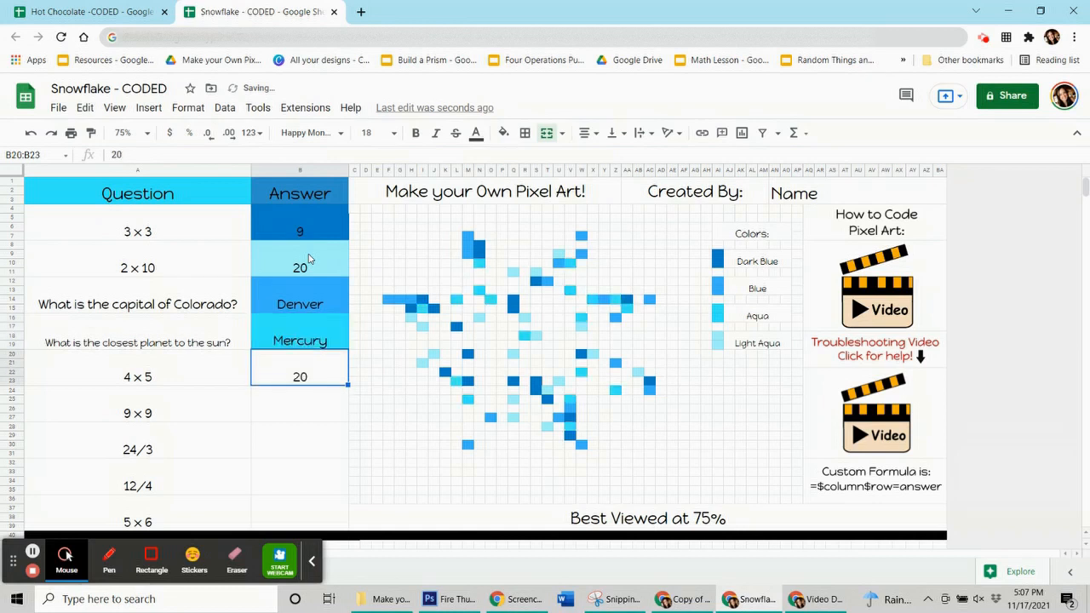
key("ctrl+y")
key("ctrl+y")
key("ctrl+y")
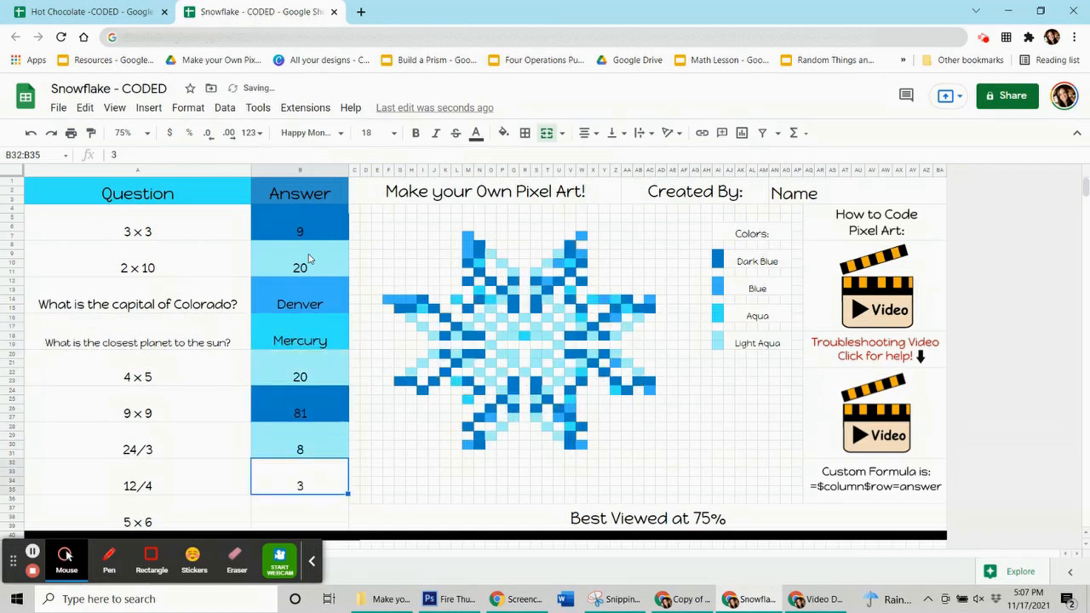
key("ctrl+y")
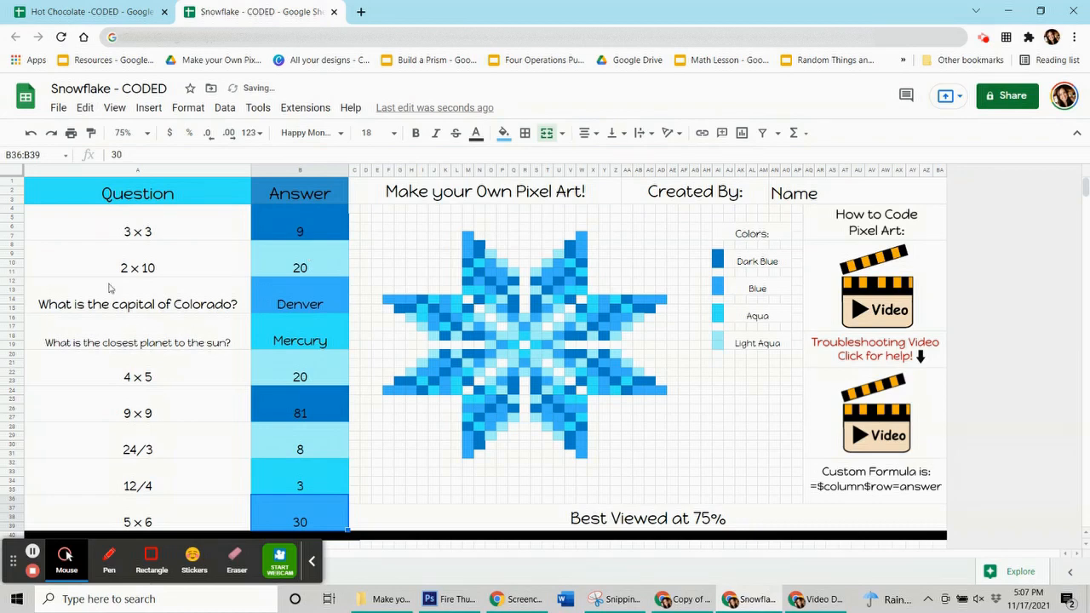
Switch to the Hot Chocolate -CODED spreadsheet and examine its mug pixel art and the list of questions
left_click(33, 552)
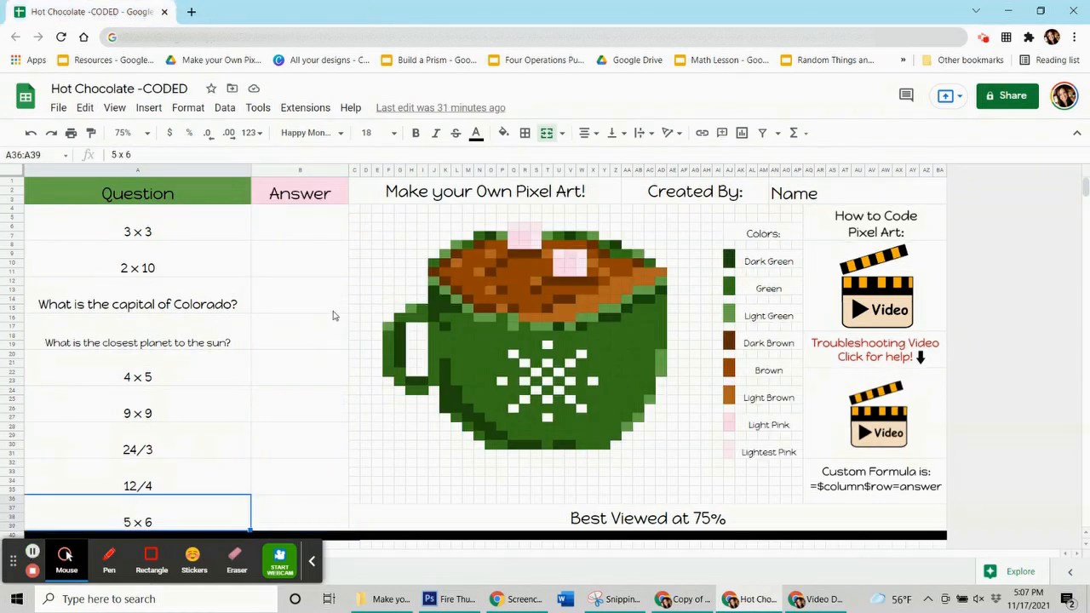
left_click(320, 236)
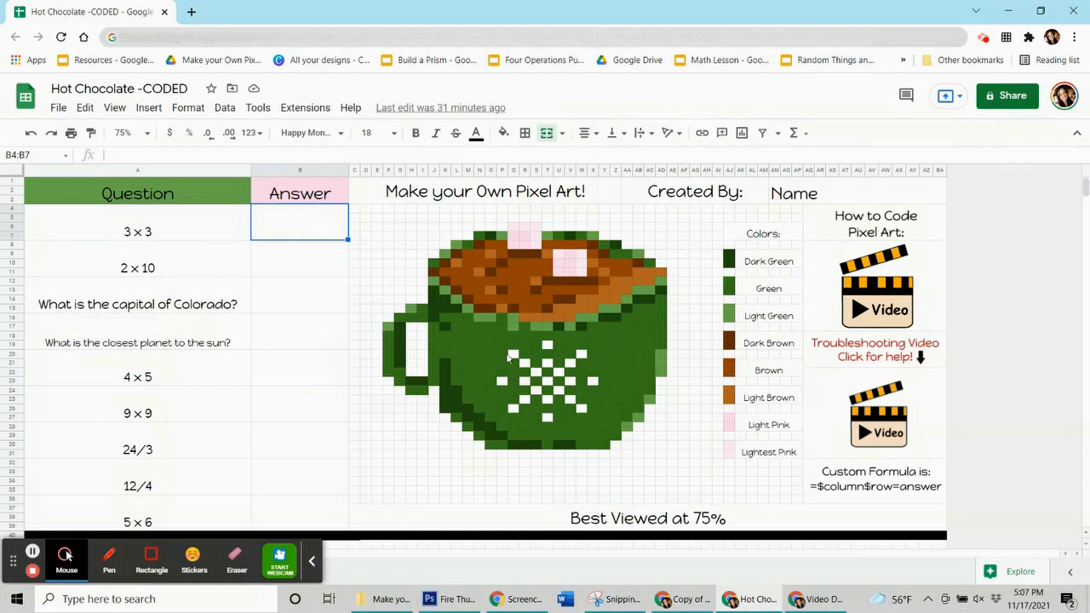
left_click(314, 563)
left_click(563, 327)
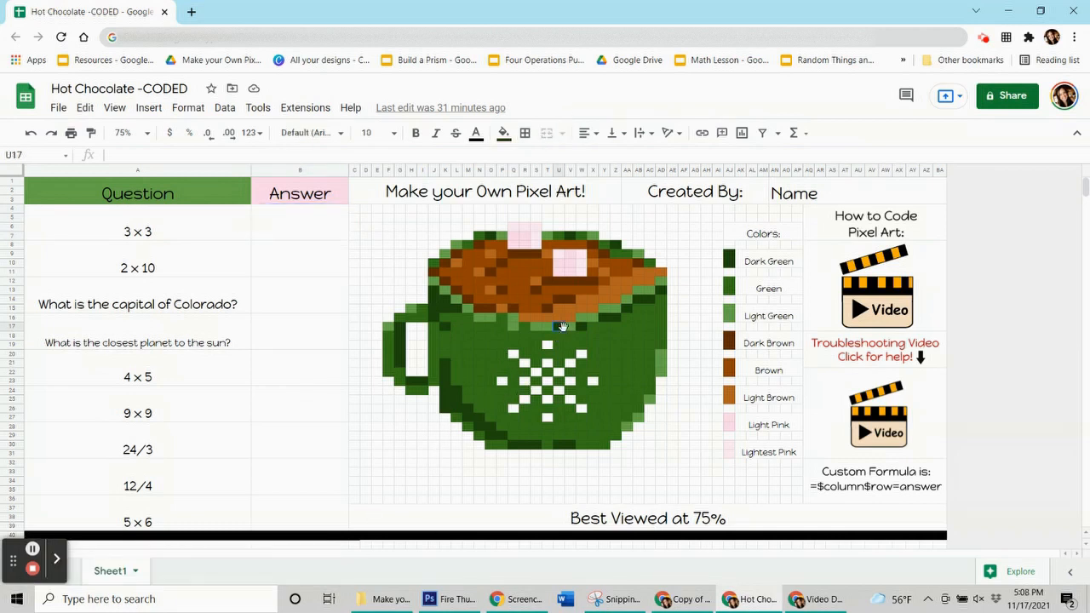
left_click(160, 236)
key("Down")
key("Down")
key("Down")
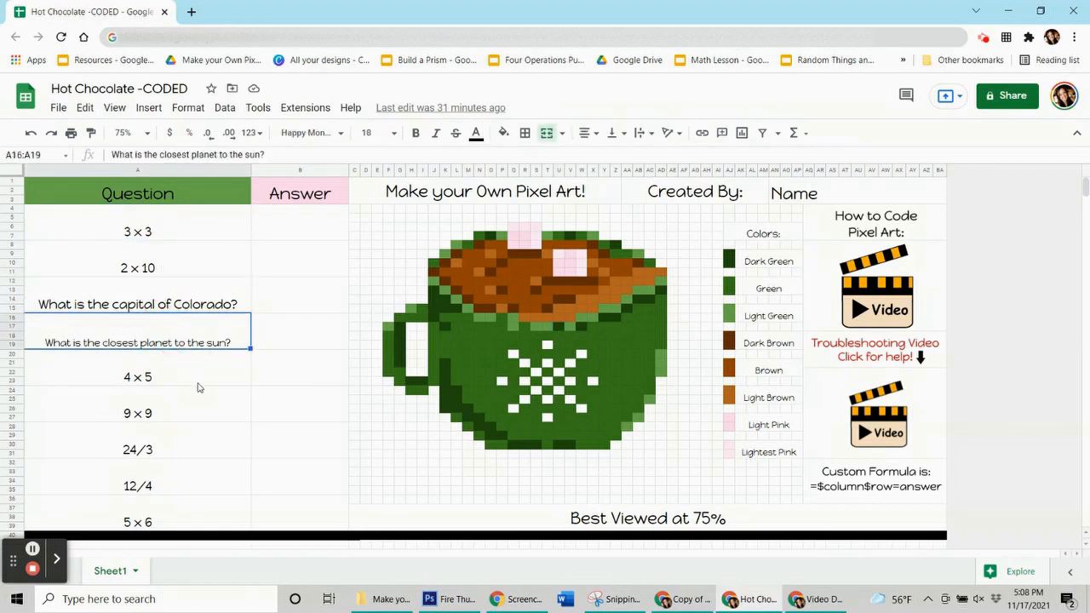
key("Down")
Enter the answers 9, 20, Denver, Mercury, 20, 81, 8, 3 and 30 beside the matching questions
left_click(307, 231)
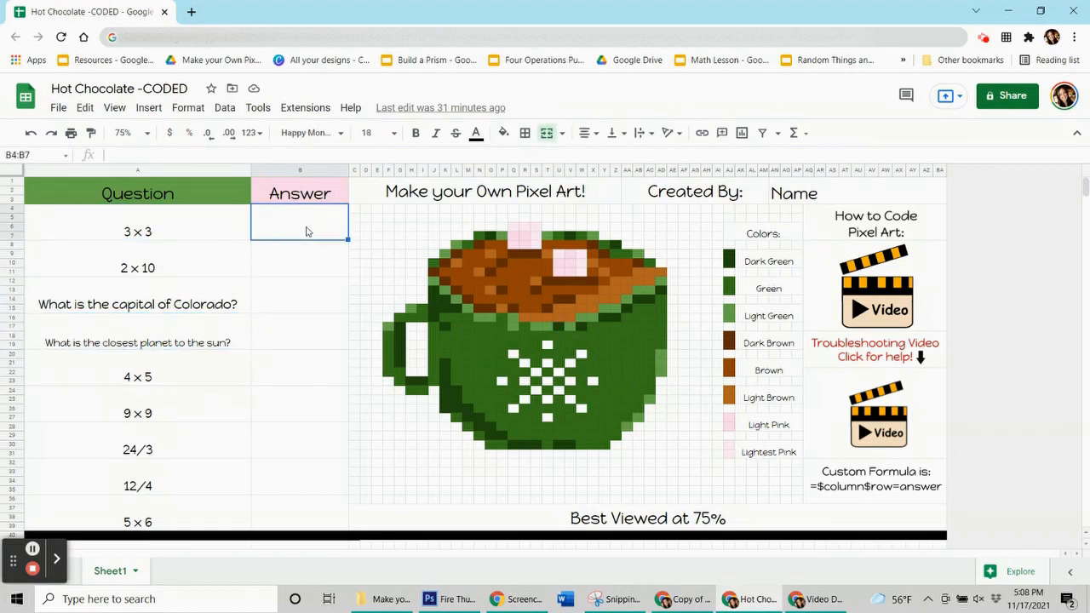
type("9")
key("Return")
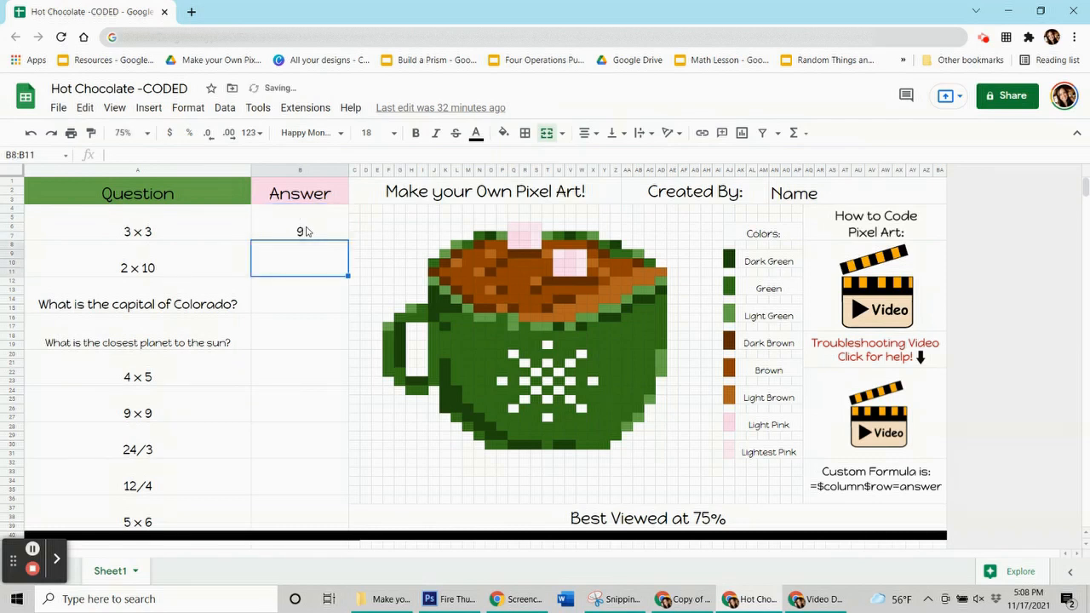
type("20")
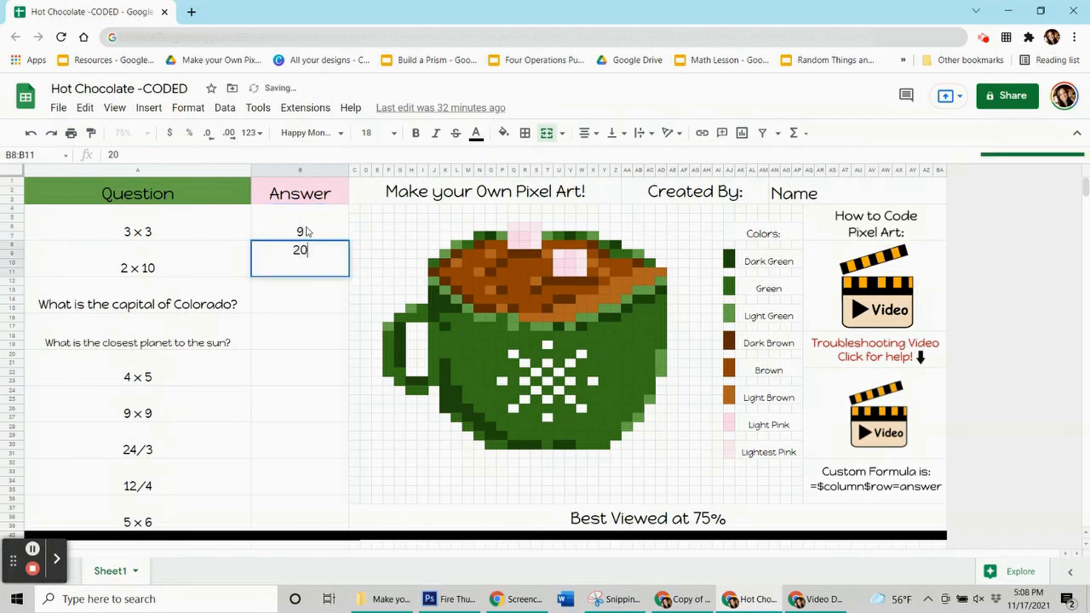
key("Return")
type("Denver")
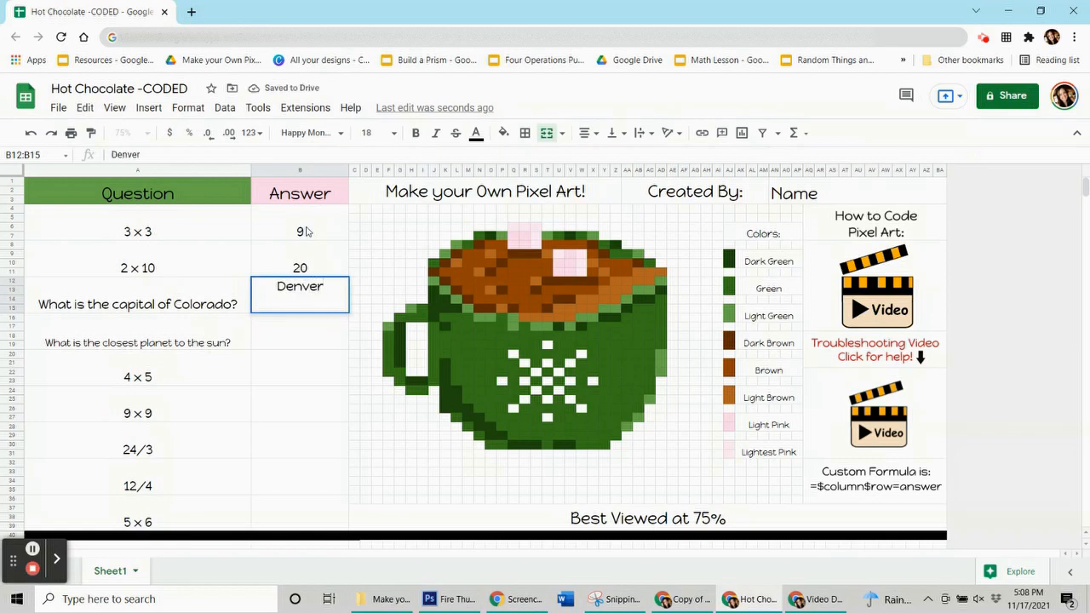
key("Return")
type("Mercury")
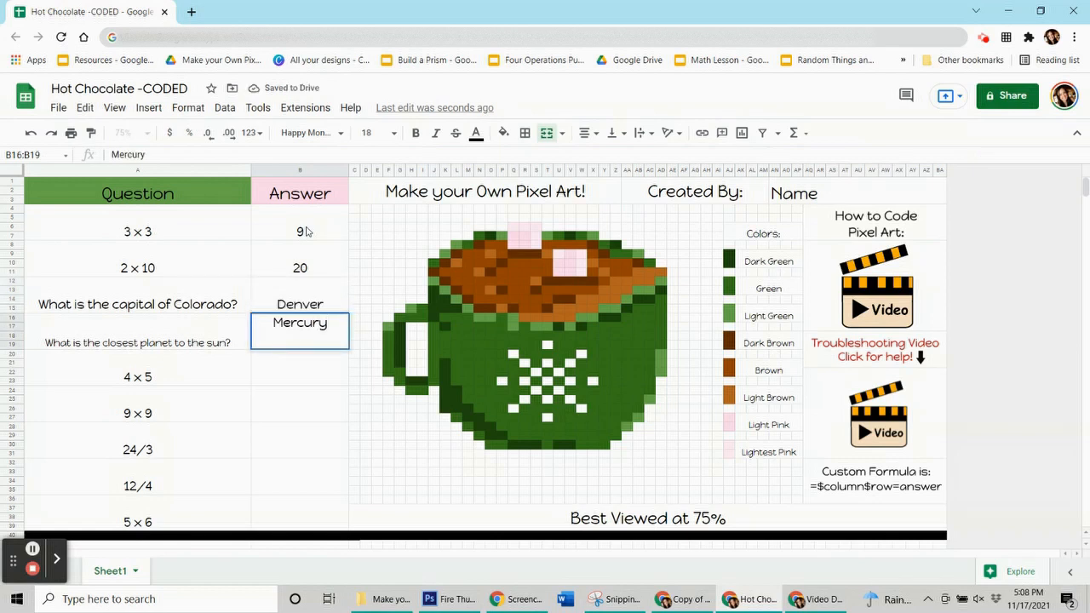
key("Return")
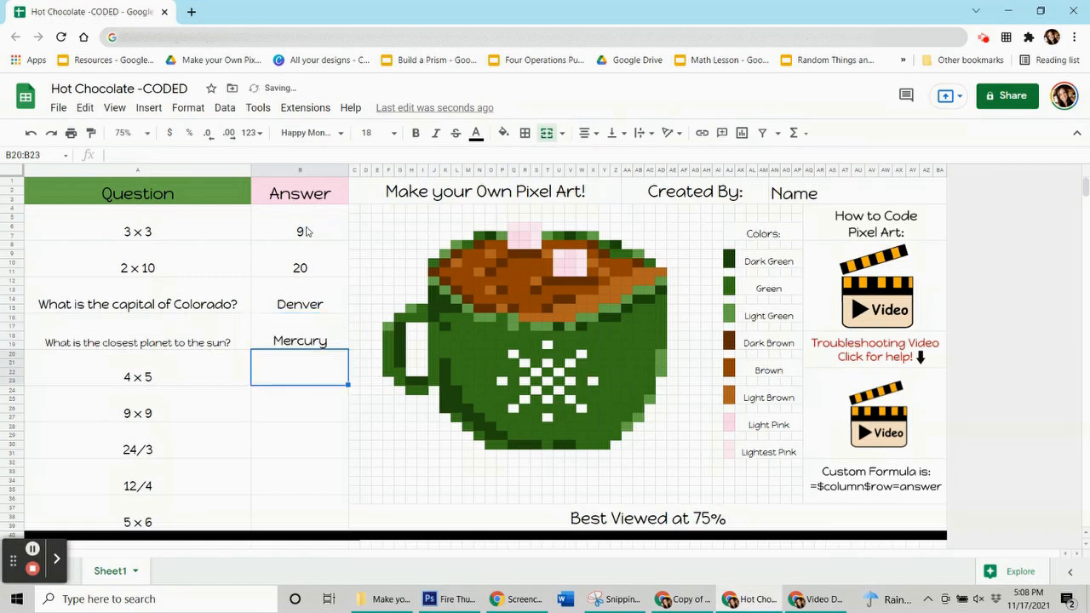
type("20")
key("Return")
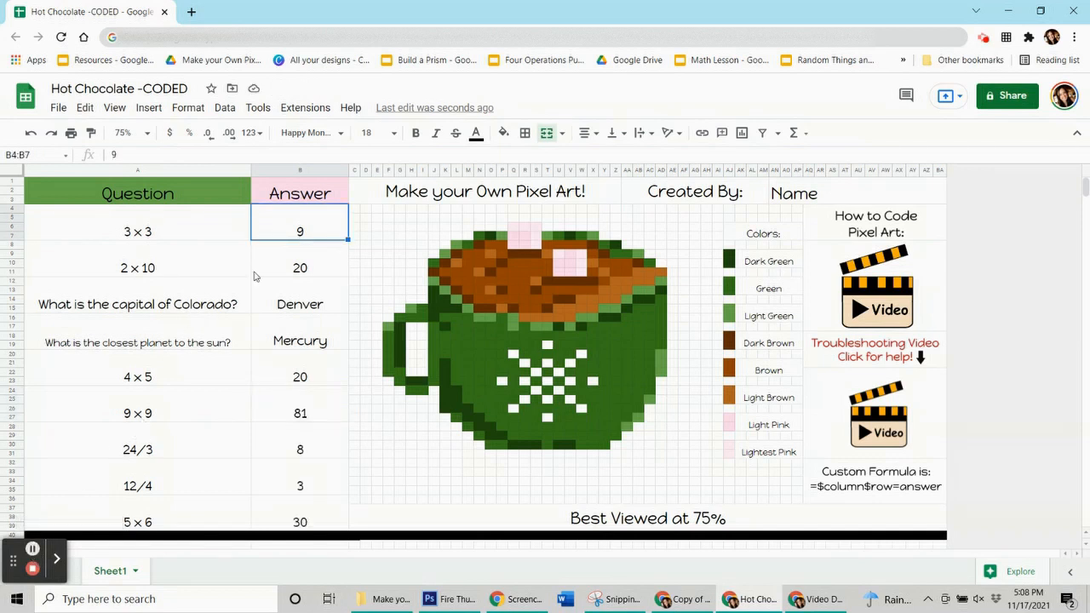
Examine the answer cells in column B and the custom formula note beside the pixel art
key("Down")
key("Down")
left_click_drag(178, 236, 161, 203)
left_click(274, 226)
left_click(312, 223)
left_click(311, 223)
left_click(855, 485)
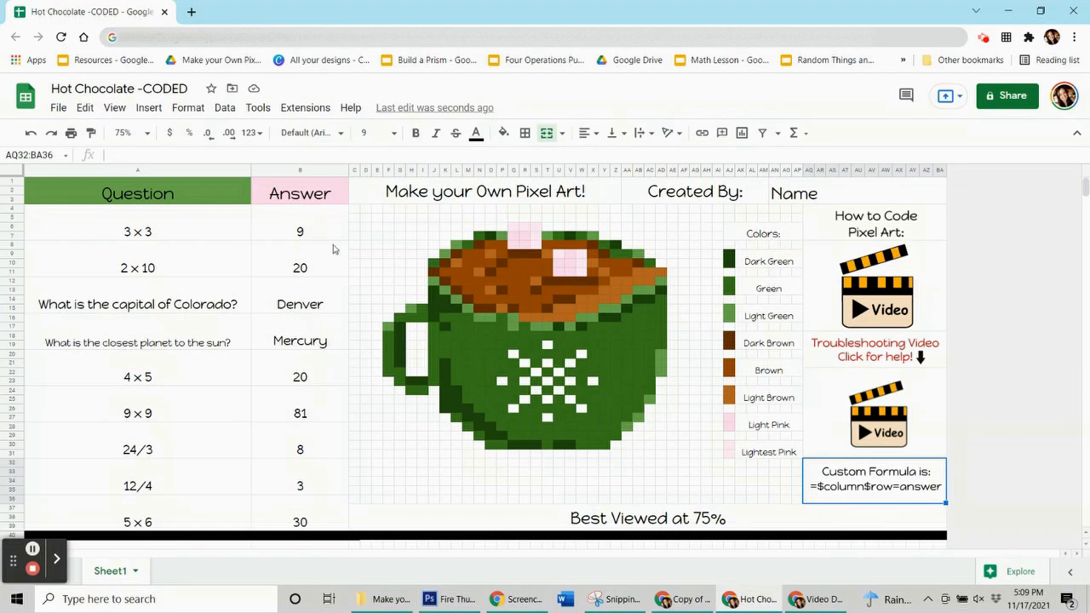
left_click(300, 230)
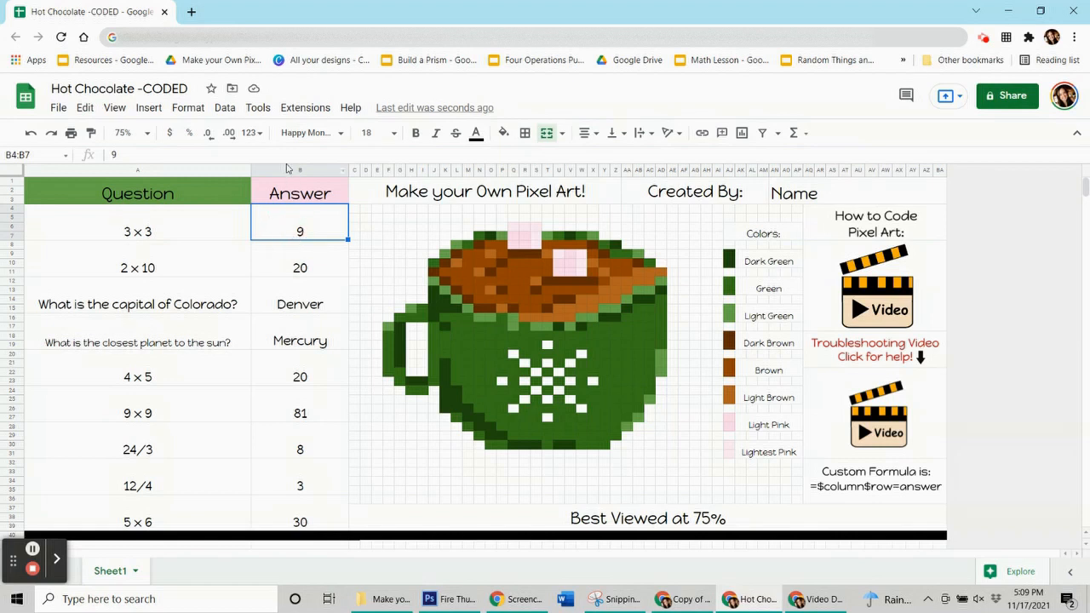
left_click(286, 230)
left_click(323, 239)
left_click(286, 261)
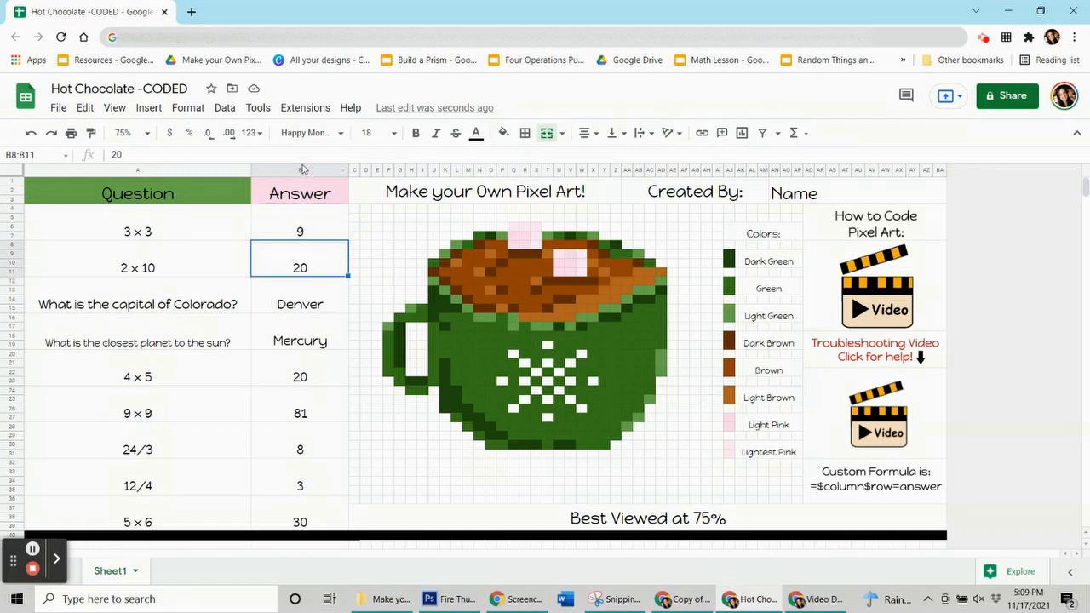
left_click(323, 233)
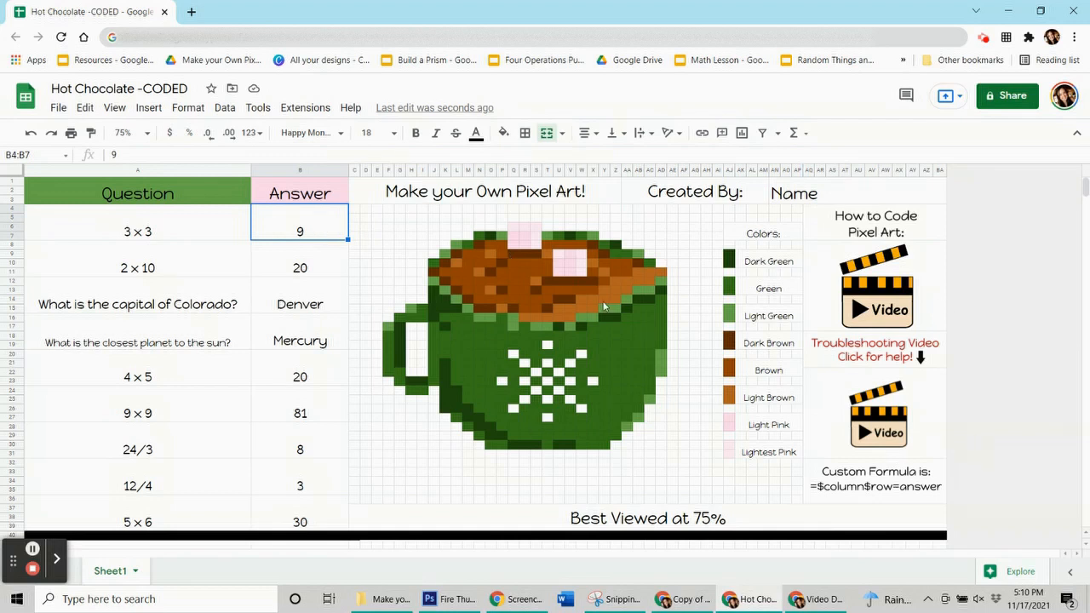
Check the fill color used by the light green cell AD21 on the mug's edge
left_click(661, 357)
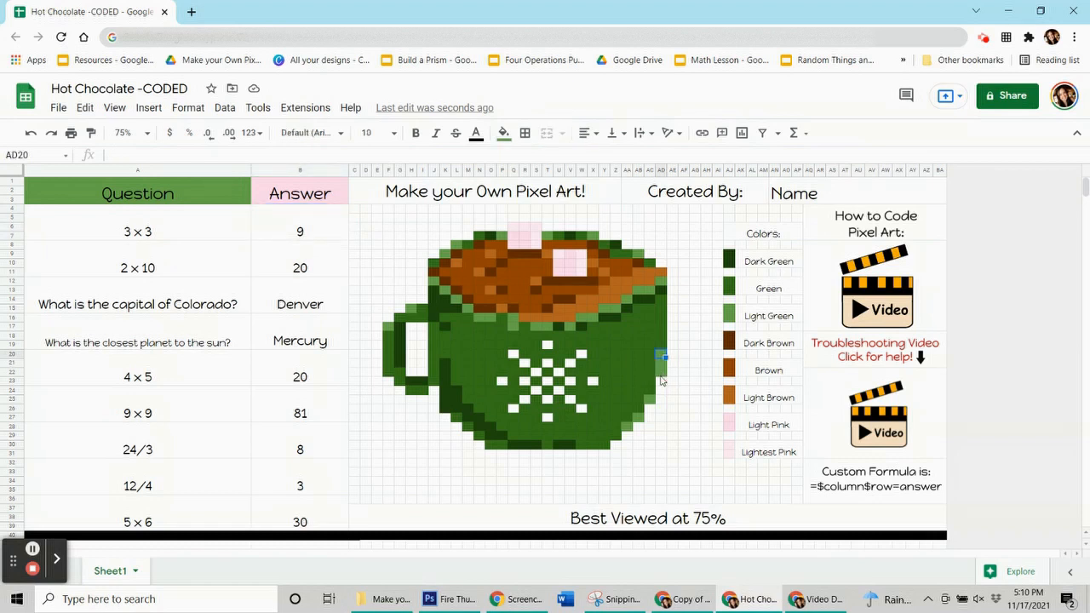
left_click(663, 366)
left_click(503, 134)
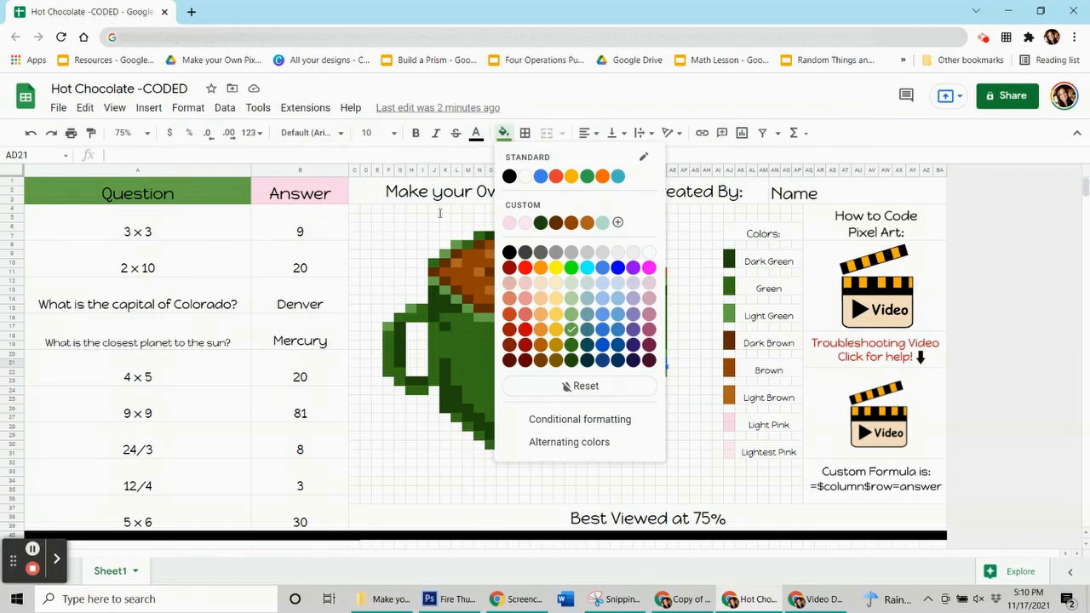
left_click(571, 330)
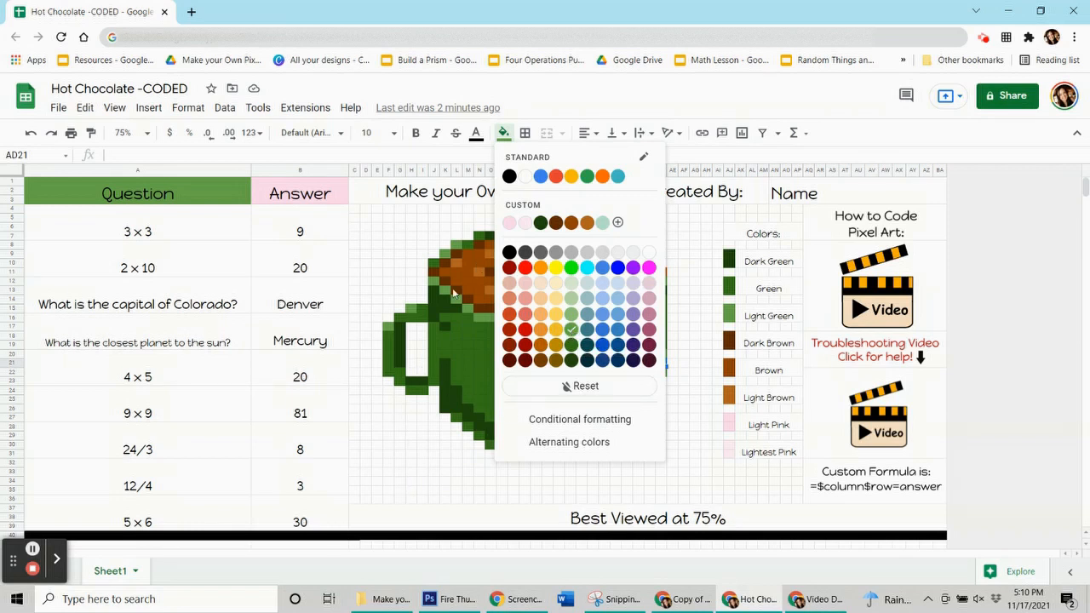
Start a conditional formatting rule for answer range B4:B7 with a dark green 1 fill
left_click(314, 227)
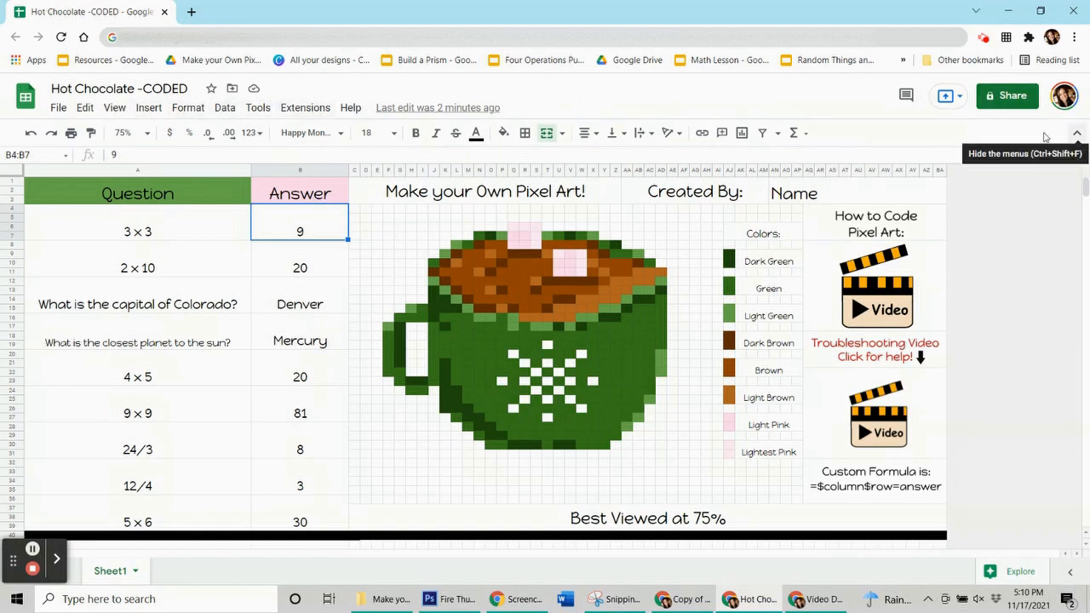
left_click(188, 109)
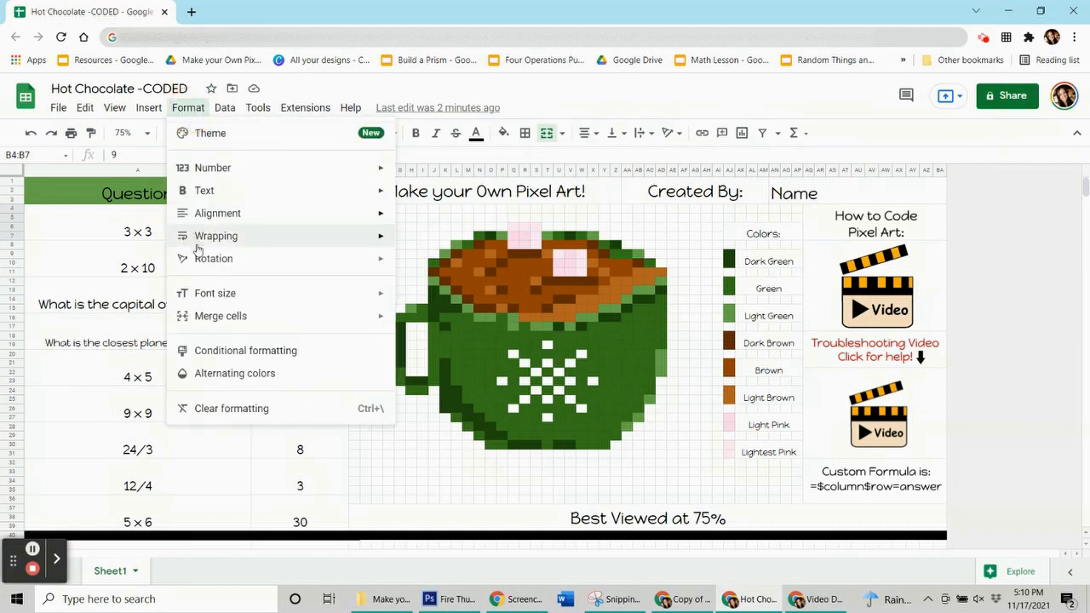
left_click(229, 351)
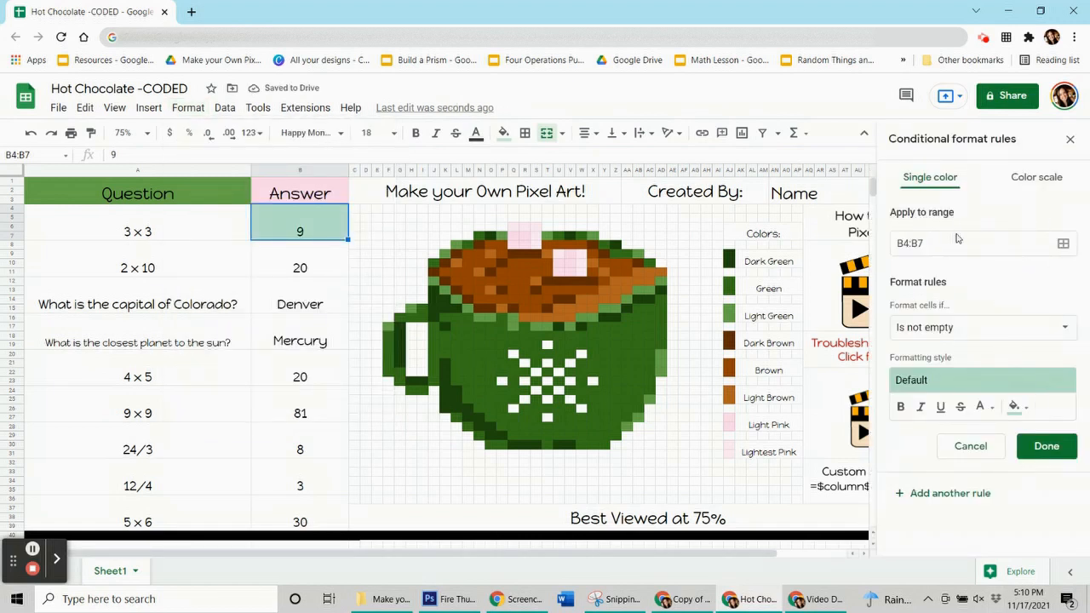
left_click(1015, 406)
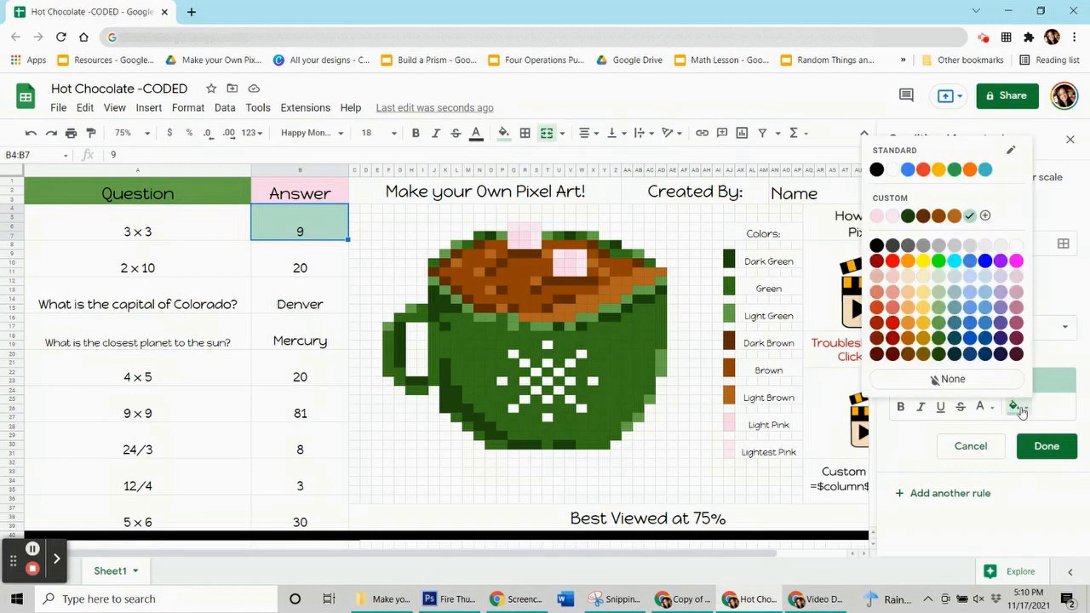
left_click(939, 338)
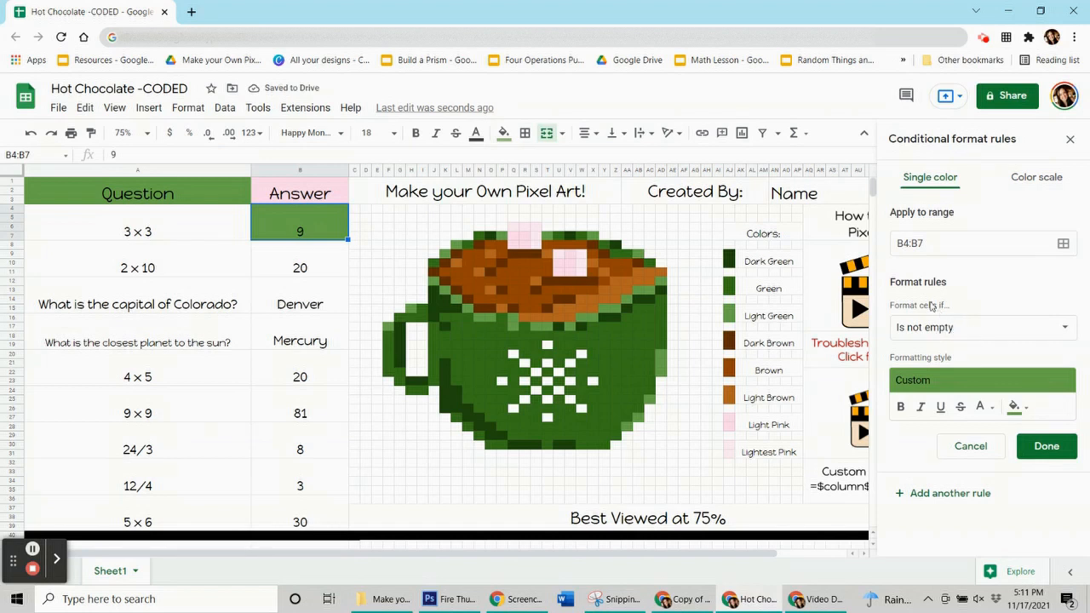
Set the rule's condition to the custom formula =$b$4=9 and save the rule
left_click(955, 330)
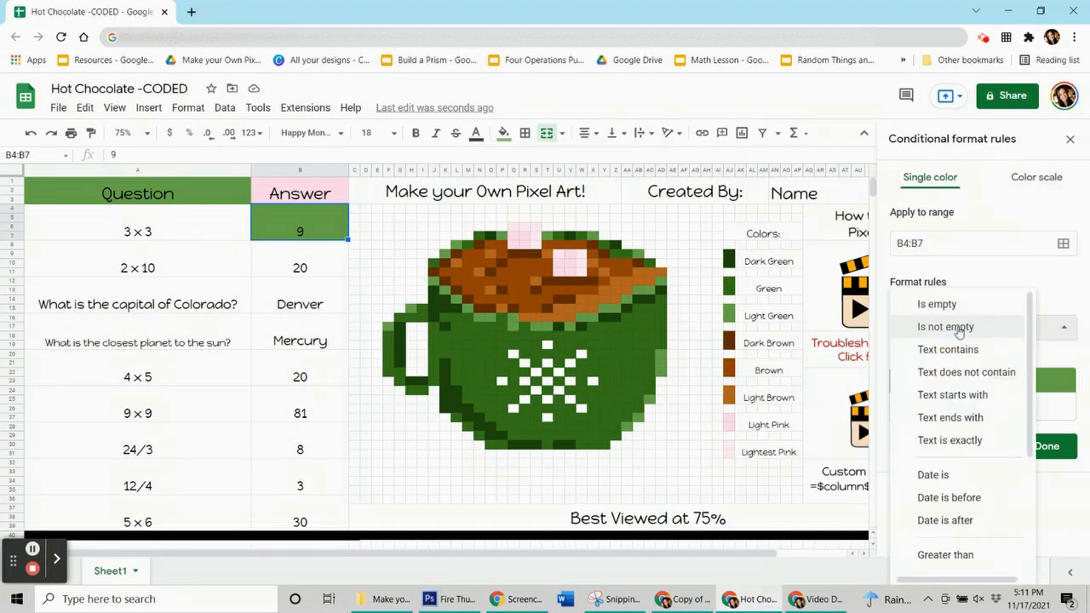
scroll(958, 417, "down", 3)
left_click(979, 555)
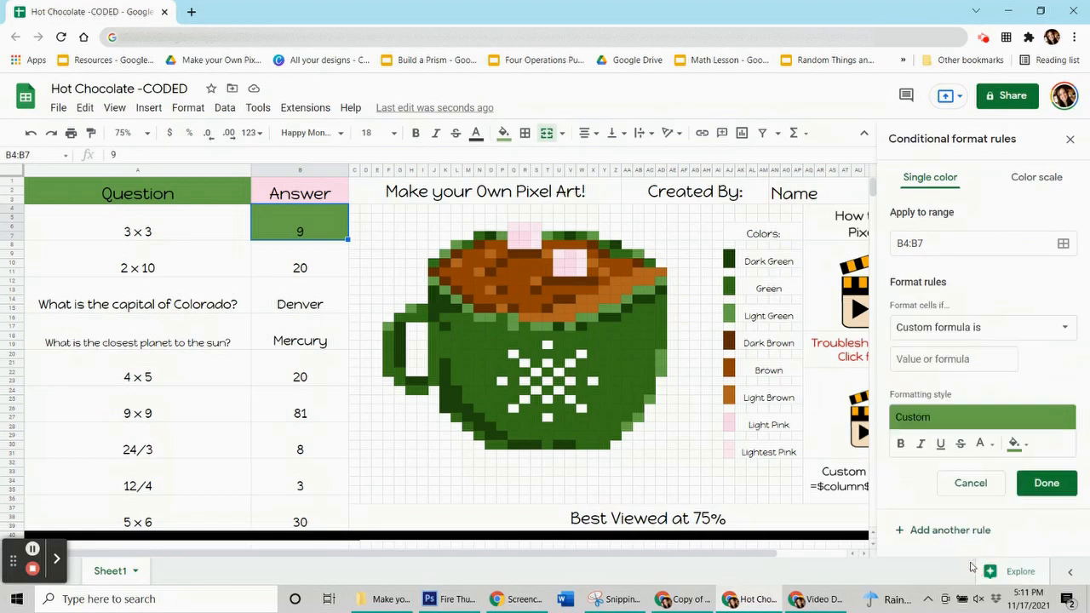
left_click(921, 358)
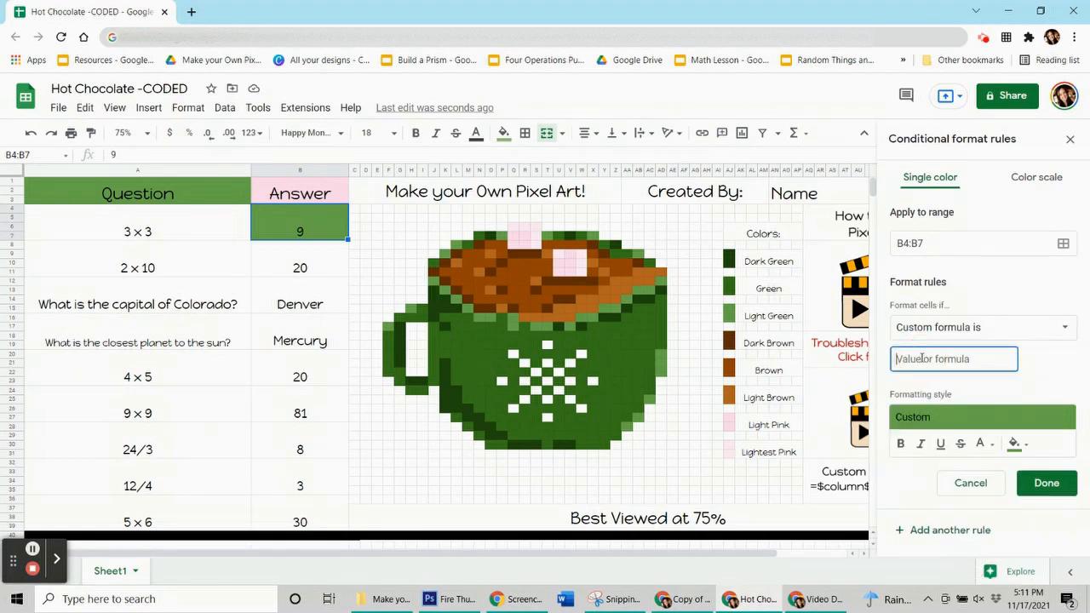
type("=$b")
type("=9")
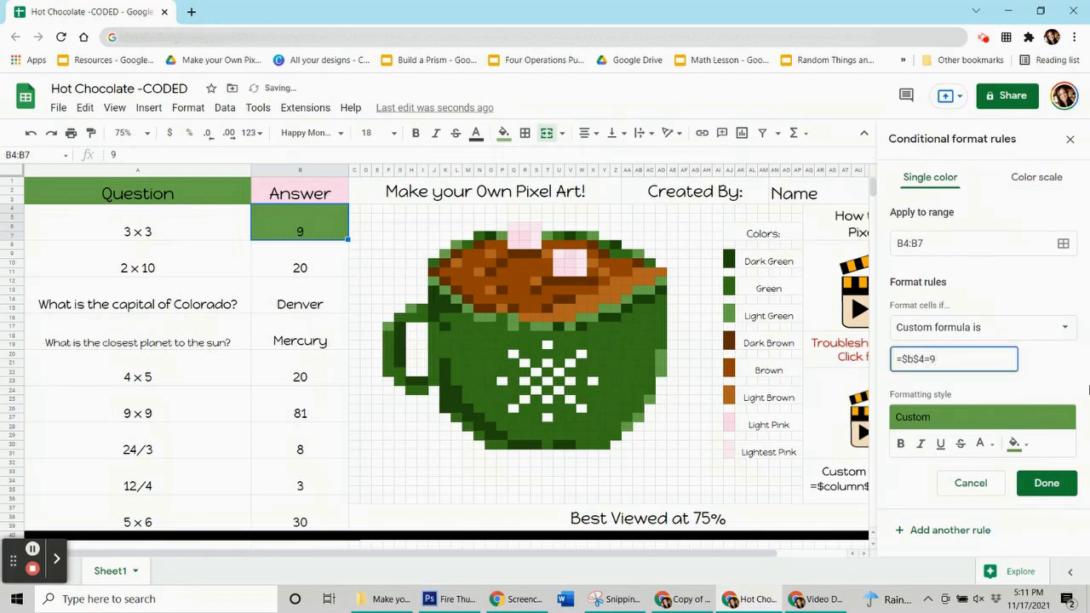
left_click(1034, 482)
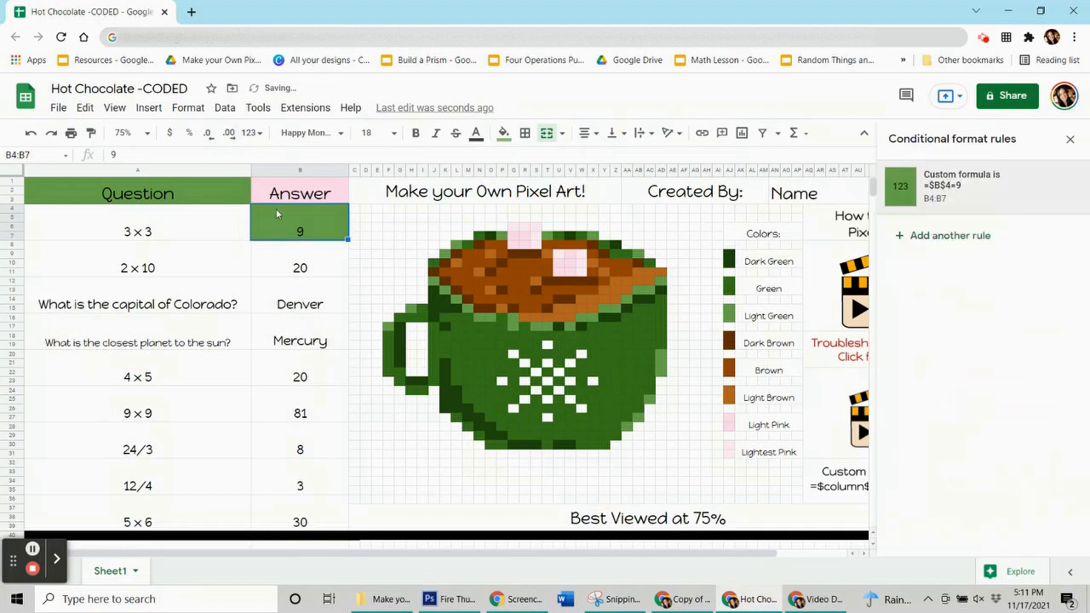
Clear the answer to 3 x 3 in B4:B7 to test the rule
left_click(271, 254)
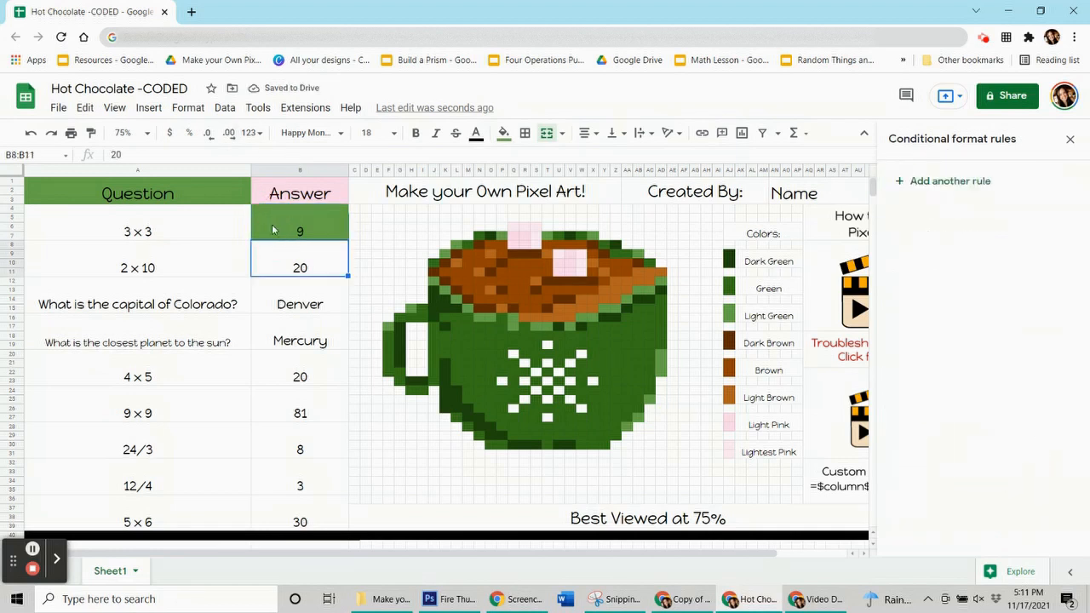
left_click(274, 230)
key("Delete")
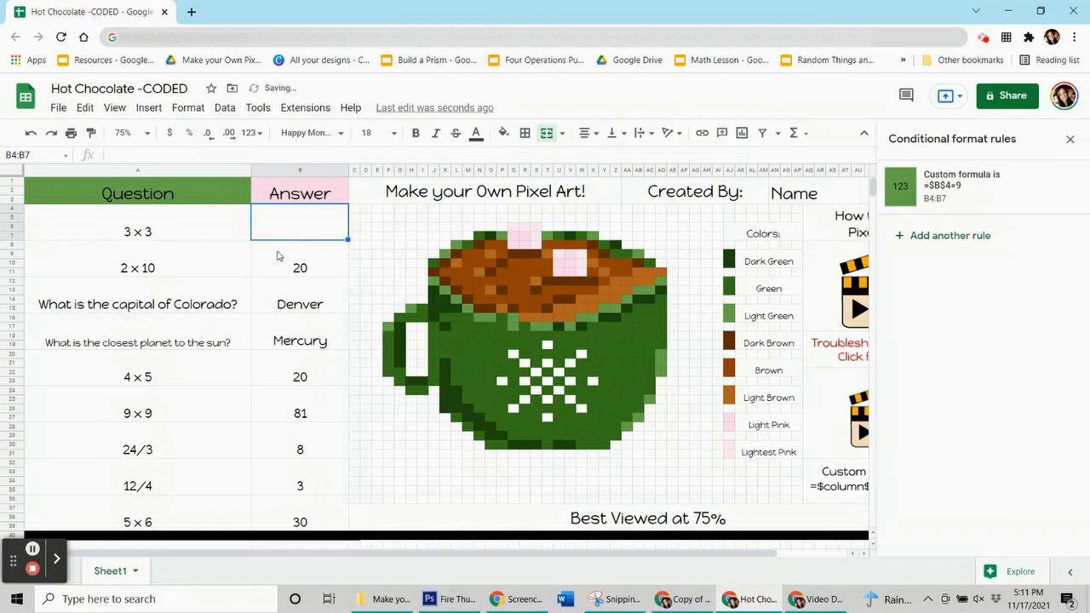
Enter the wrong answer 1 for 3 x 3 in B4:B7 to test the rule
left_click(320, 261)
left_click(311, 224)
type("1")
left_click(285, 354)
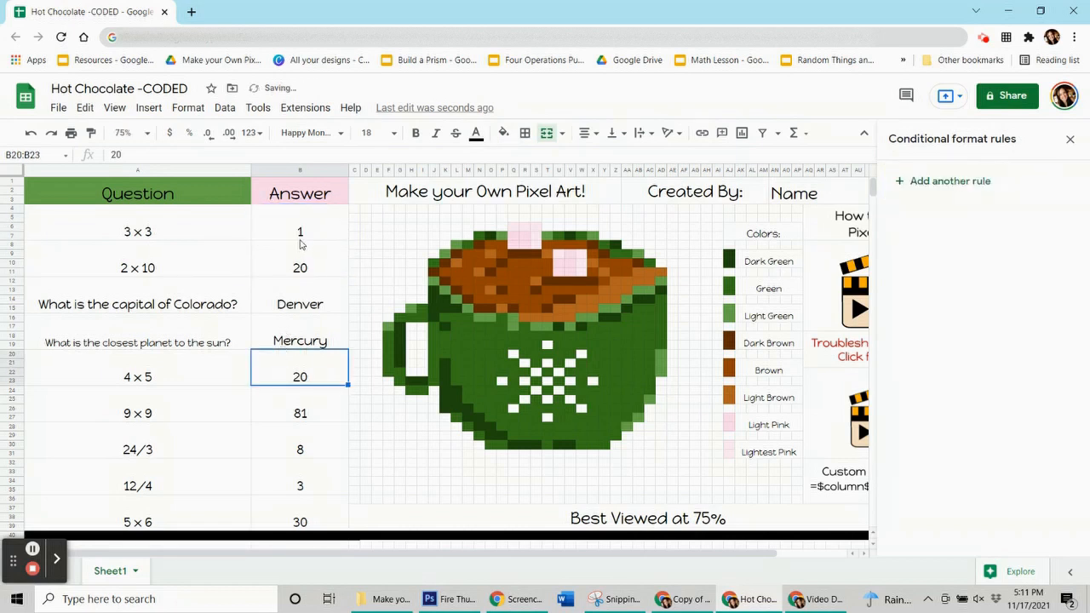
Replace the answer to 3 x 3 in B4:B7 with the correct answer 9
left_click(298, 235)
key("BackSpace")
type("9")
left_click(304, 396)
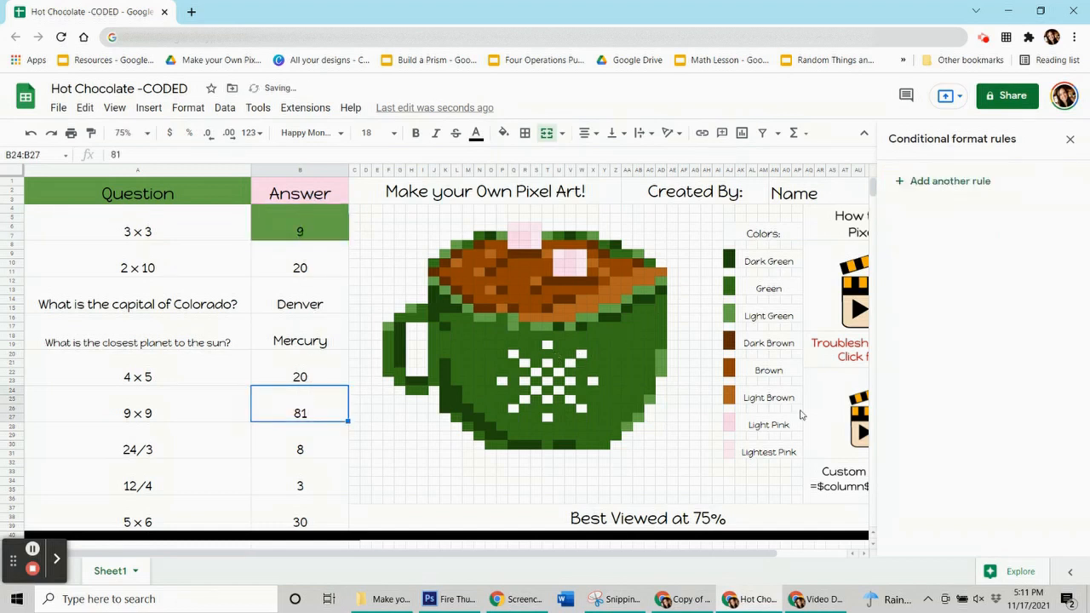
Reopen the B4:B7 rule and add the light green pixels J12, AB13:AC13, AD12, Y15:Z15 and AD20:AD22 to its data range
left_click(270, 224)
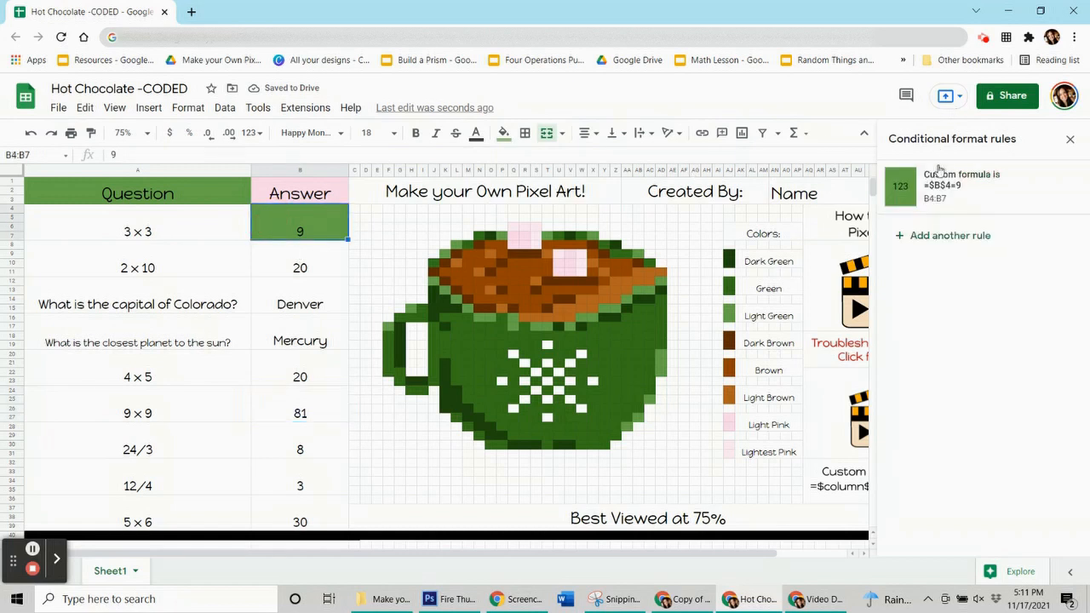
left_click(947, 189)
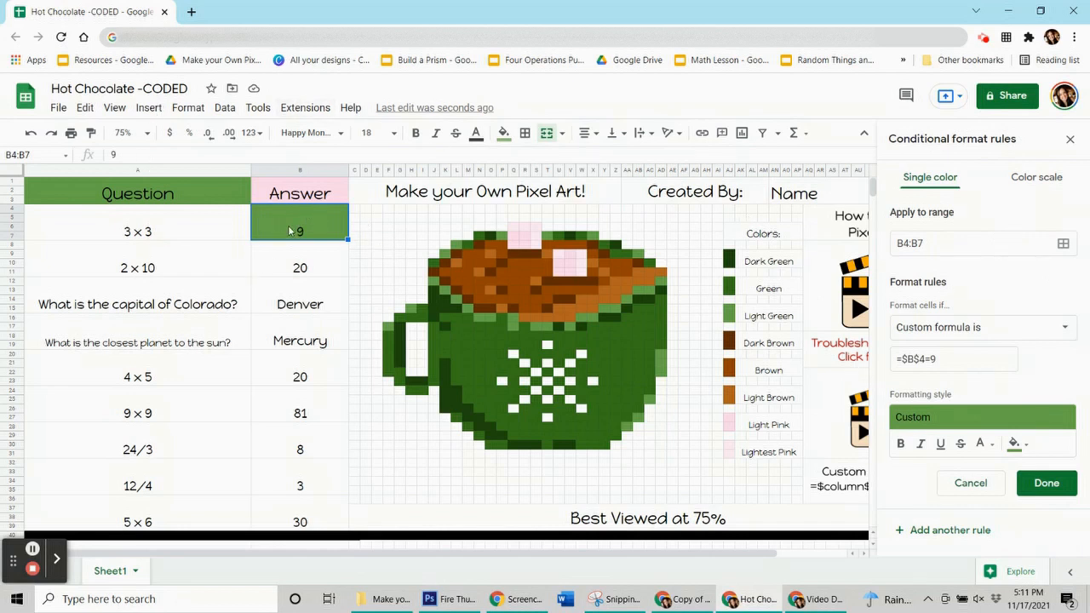
left_click(1063, 244)
left_click_drag(573, 250, 195, 200)
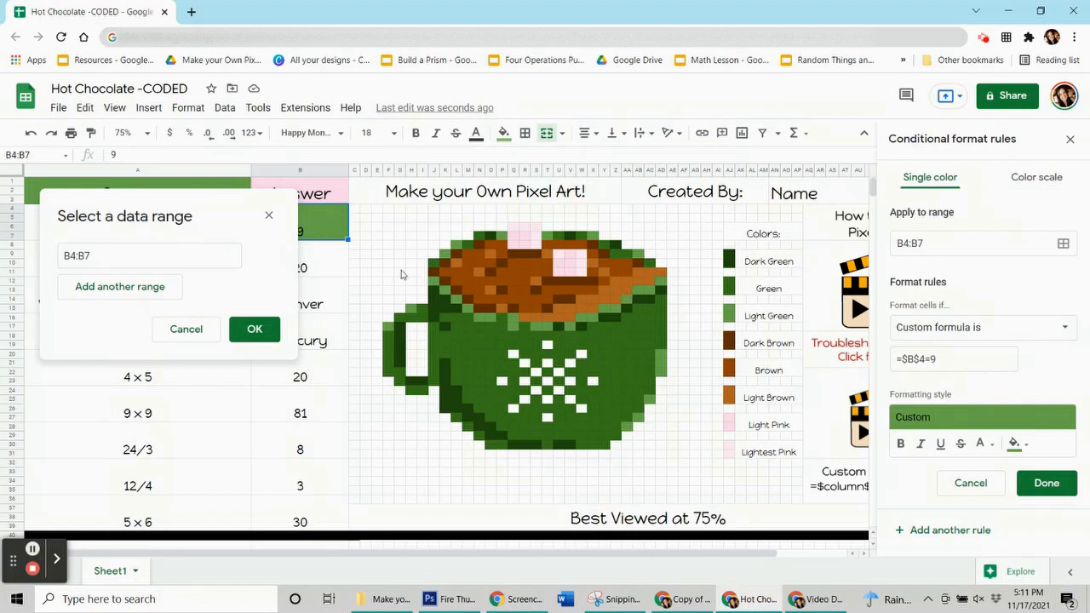
left_click_drag(209, 203, 188, 166)
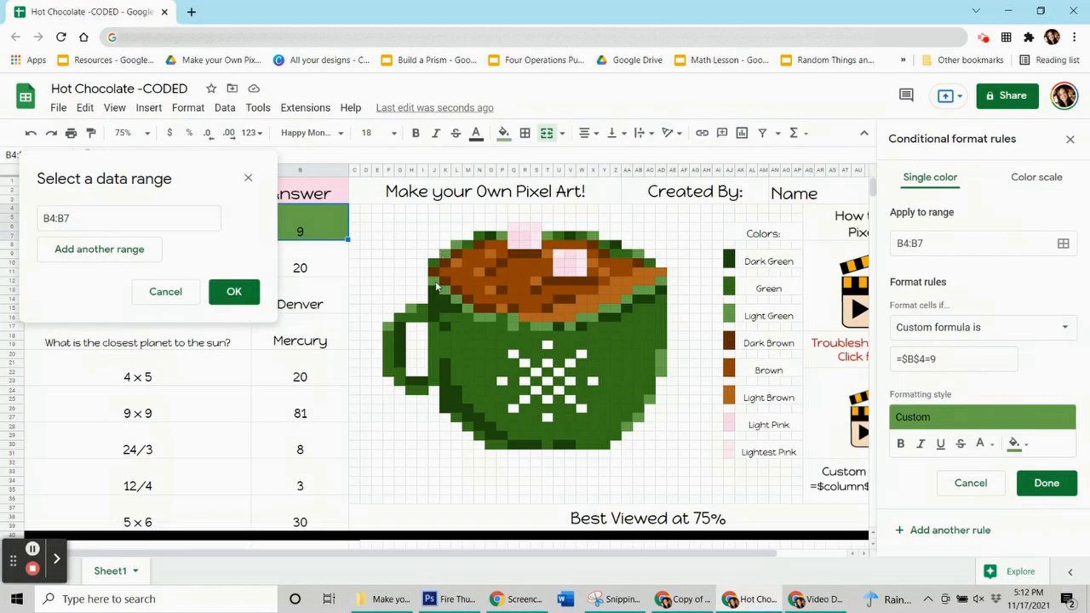
left_click_drag(639, 291, 604, 307)
left_click(660, 282, "ctrl")
left_click_drag(665, 357, 666, 377)
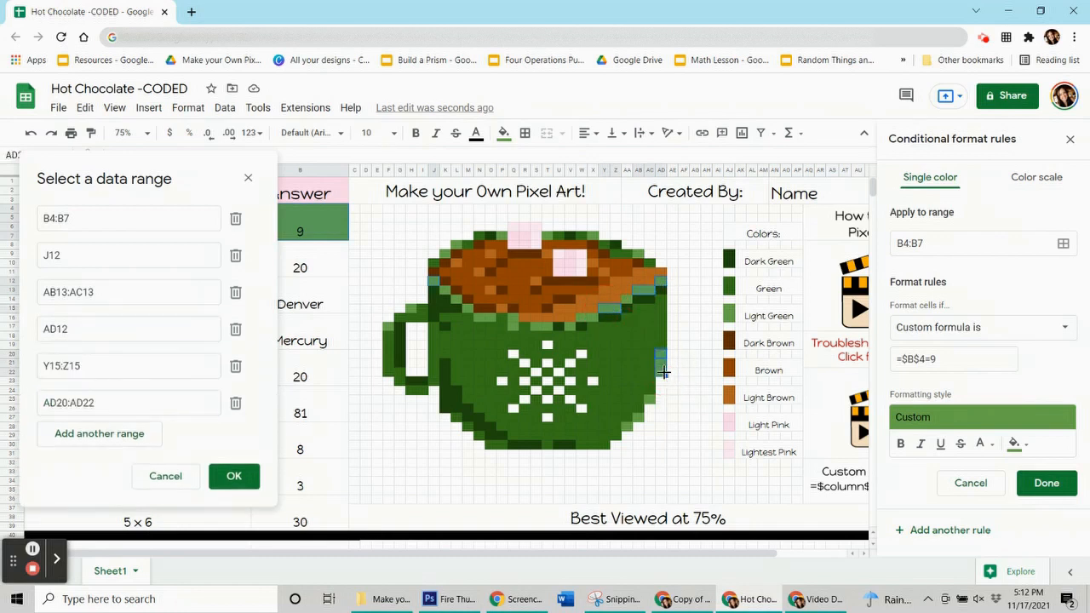
Add the light green pixels AA28, AB27, AC25, W16:X16, V17, S17:T17 and Q16:Q17 to the rule's range
left_click(632, 427)
left_click(639, 418)
left_click(649, 399)
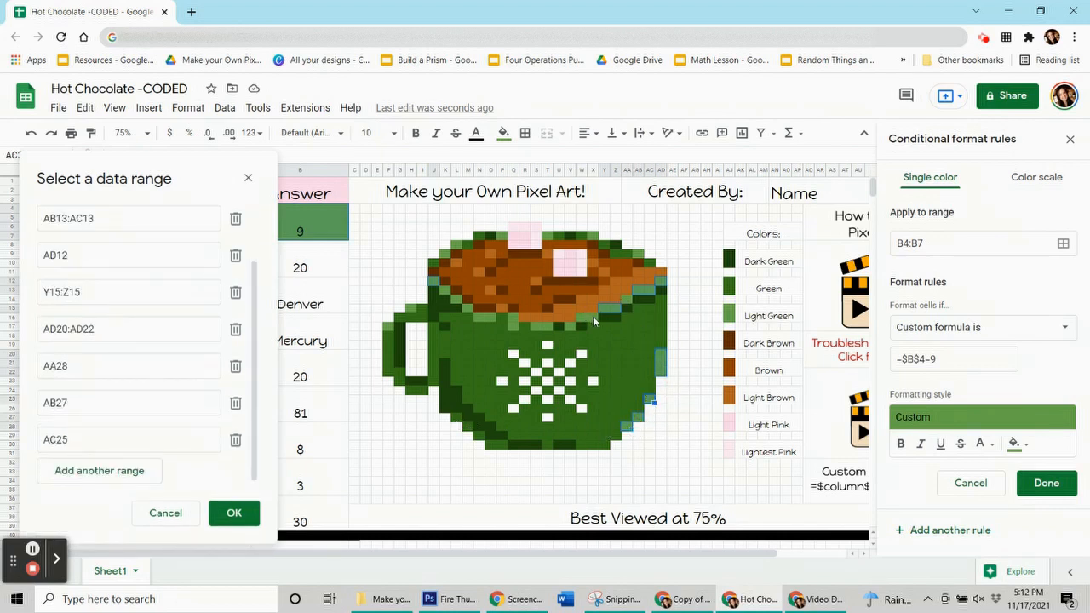
left_click(579, 317)
left_click(571, 326)
left_click(547, 326)
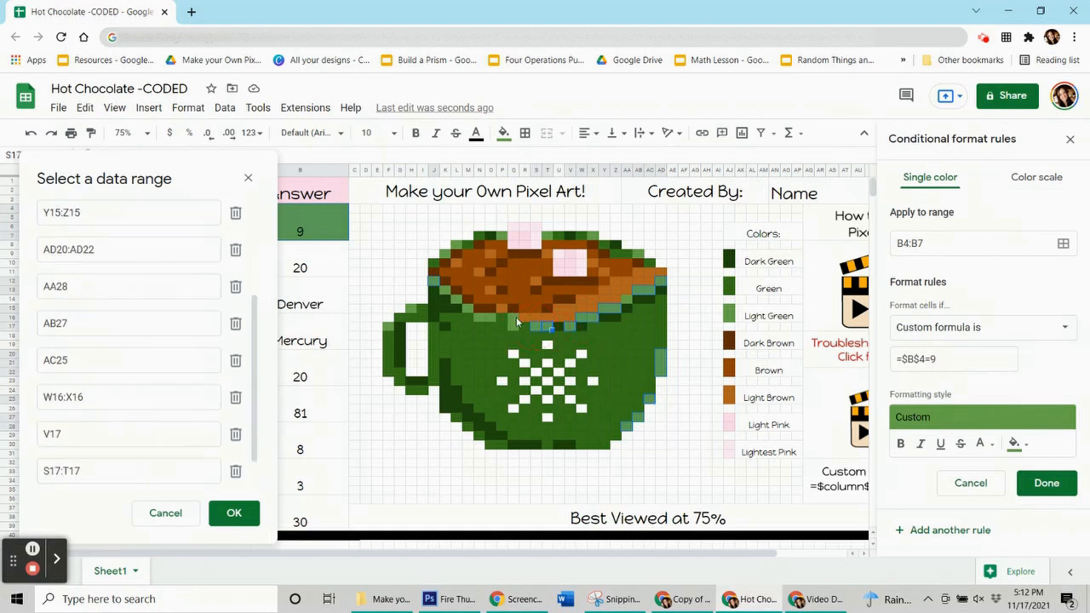
left_click_drag(515, 319, 514, 329)
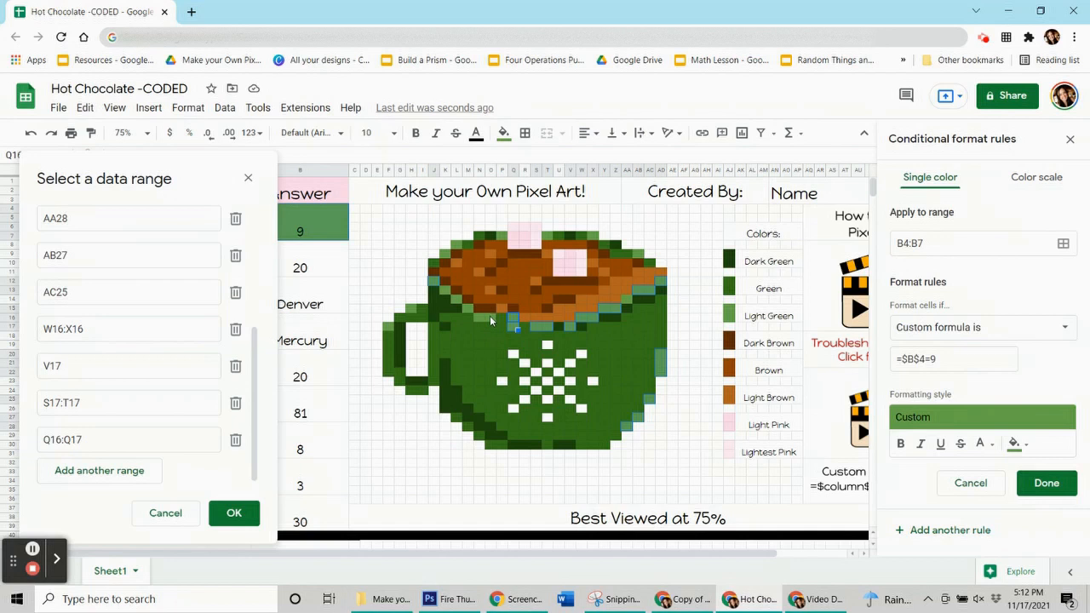
Add the light green pixels N16:O16, M15, L14, K13, L8 and K9 to the rule's range
left_click(478, 317)
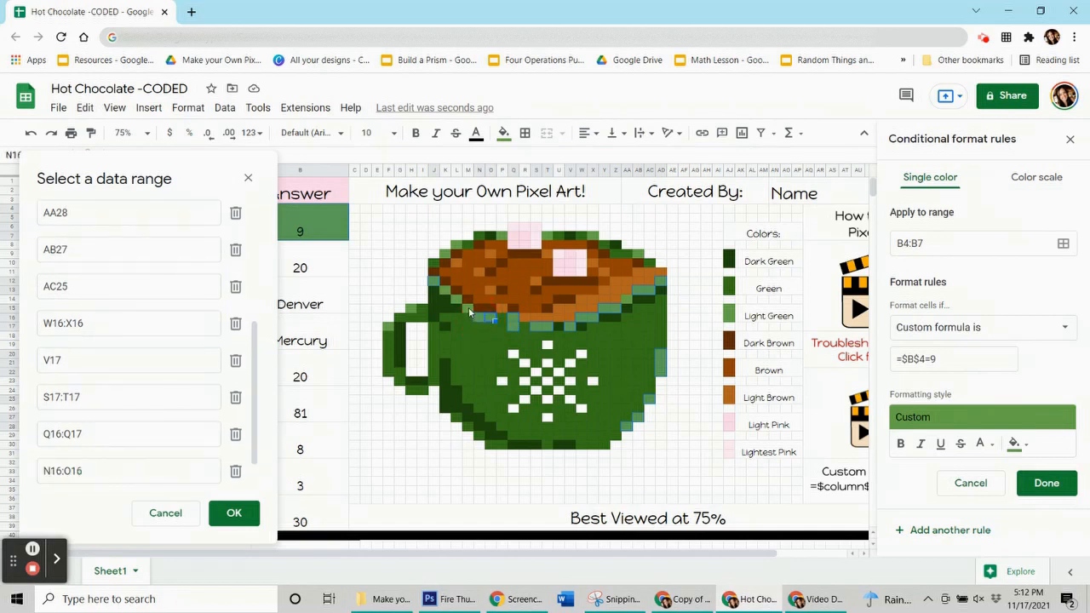
left_click(464, 307)
left_click(457, 296)
left_click(444, 291)
left_click(457, 248)
left_click(448, 257)
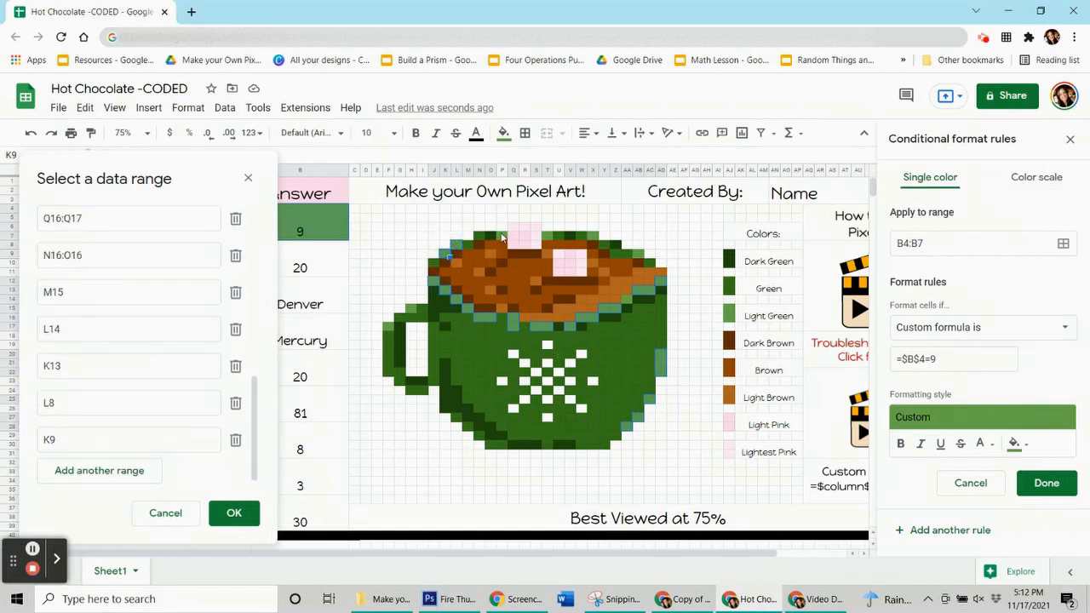
Add the light green rim and handle pixels P7, T7, X7, AB9, H15 and F17 to the rule's range
left_click(549, 241)
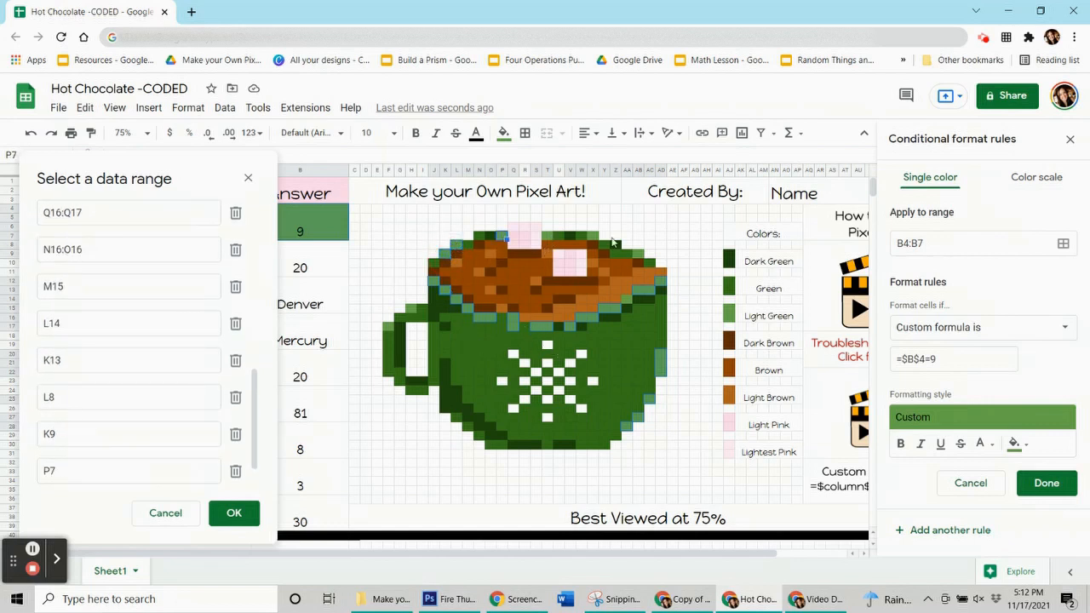
left_click(595, 243)
left_click(639, 242)
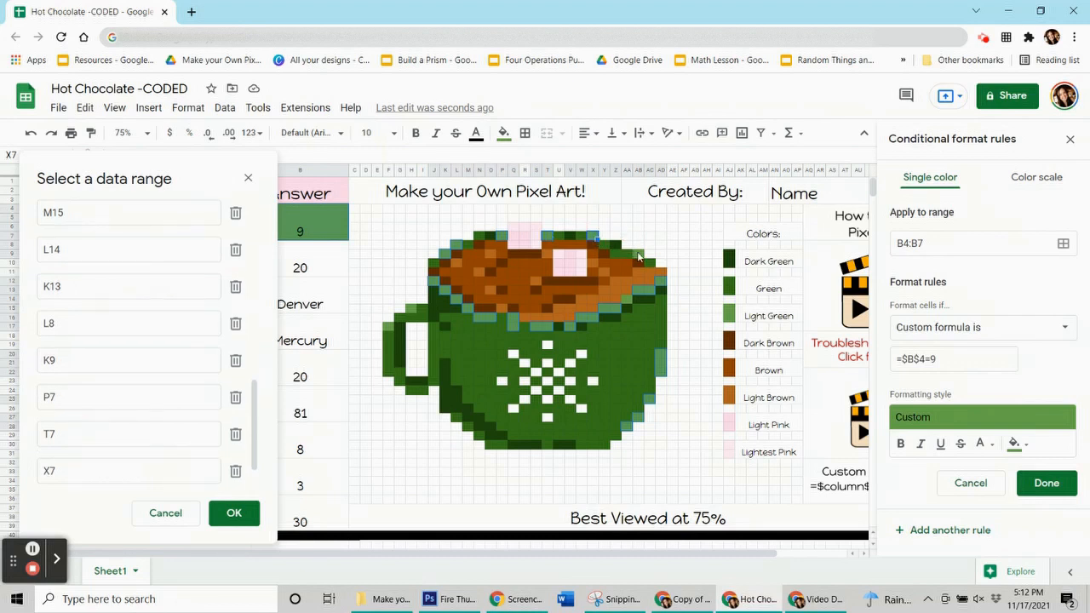
left_click(679, 257)
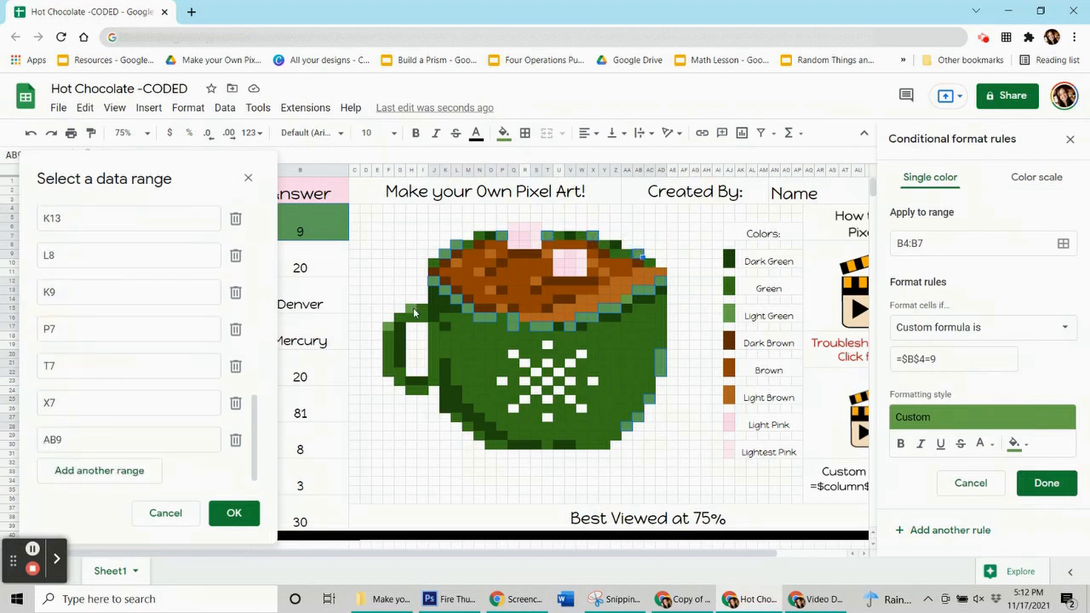
left_click(414, 312)
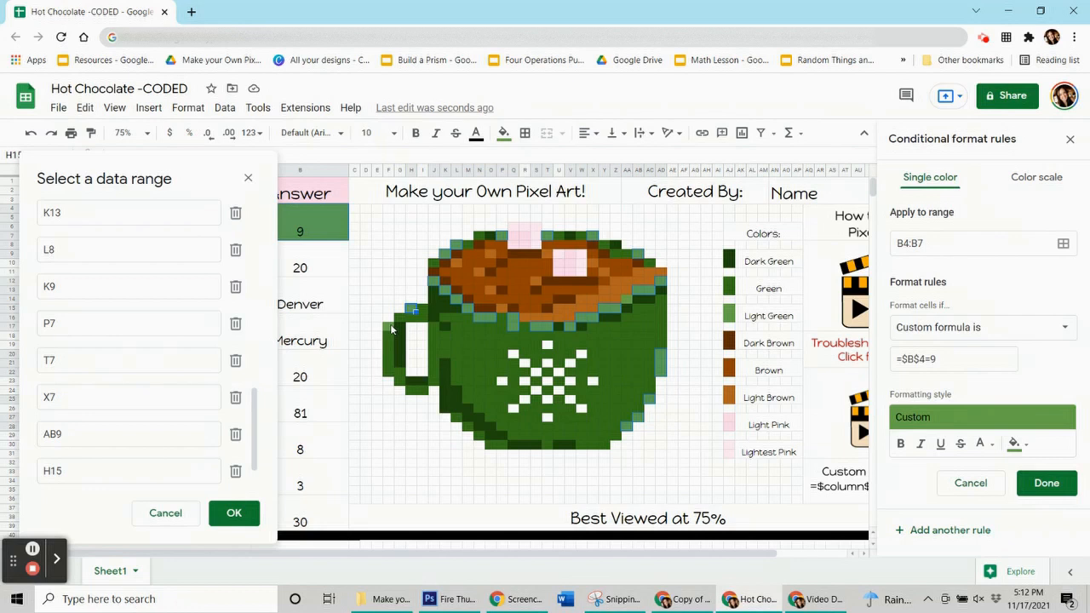
left_click(389, 329)
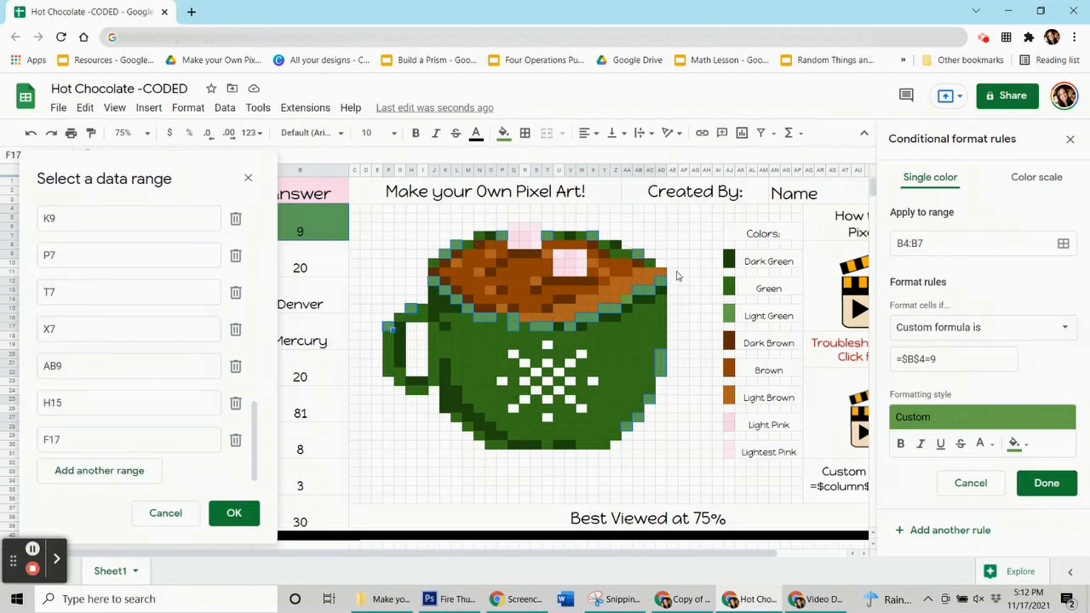
Save the rule with the added ranges and reset the manual fill color of the selected light green pixels
left_click(179, 161)
left_click_drag(180, 162, 182, 88)
left_click(241, 433)
left_click(1045, 484)
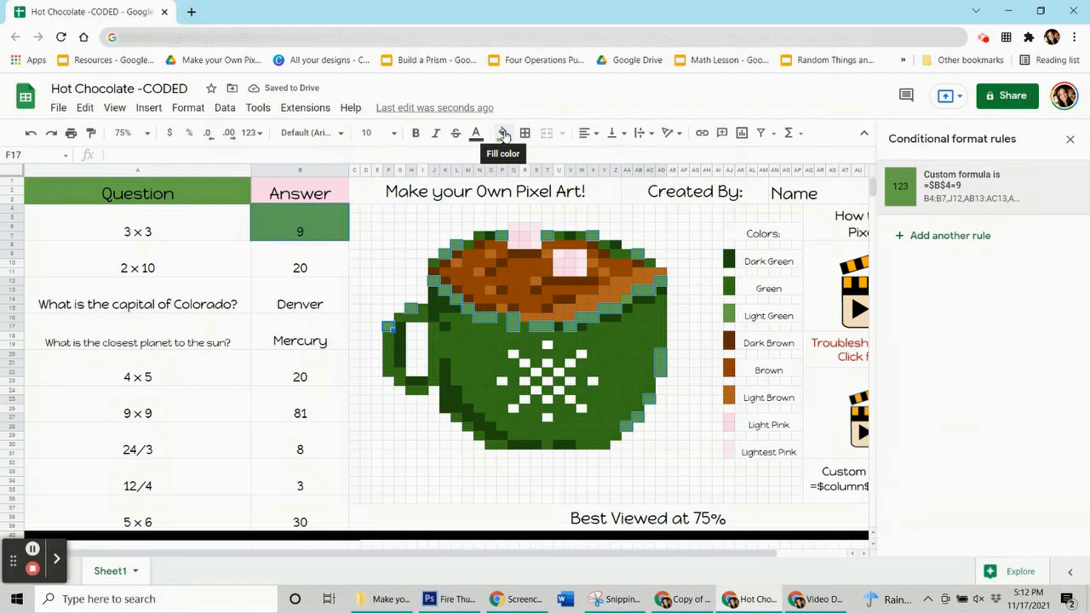
left_click(503, 135)
left_click(581, 388)
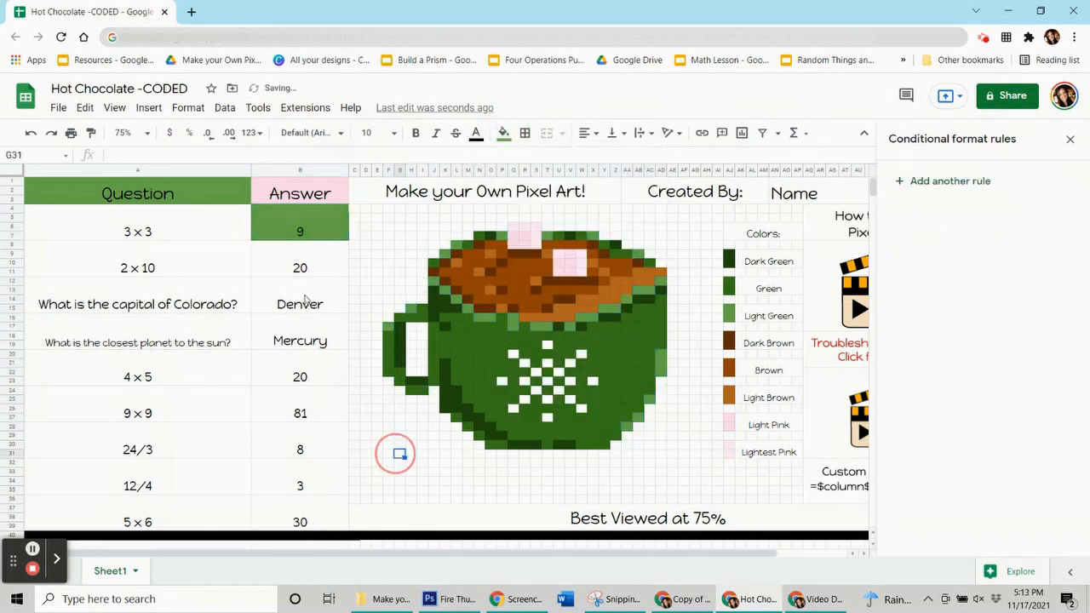
Clear the answer to 3 x 3 in B4:B7 and enter 9 again to test the pixel coloring
left_click(315, 224)
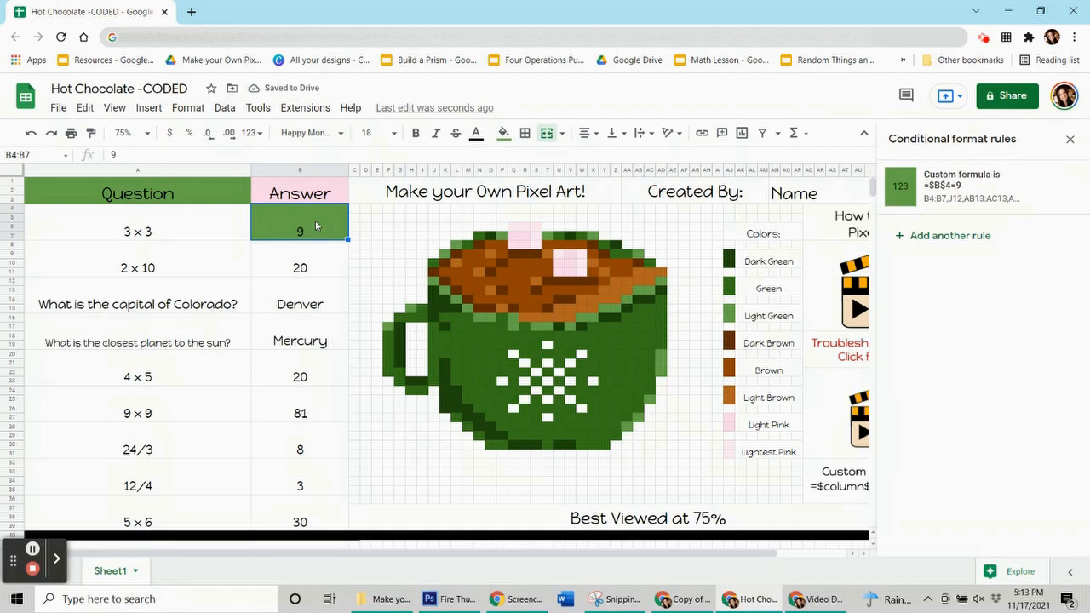
key("Delete")
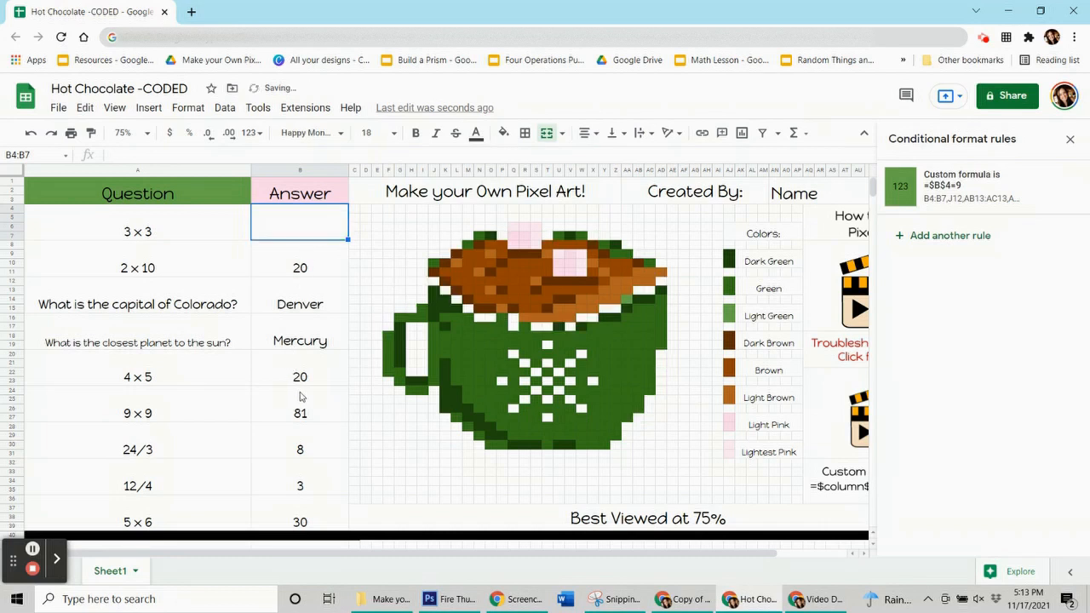
type("9")
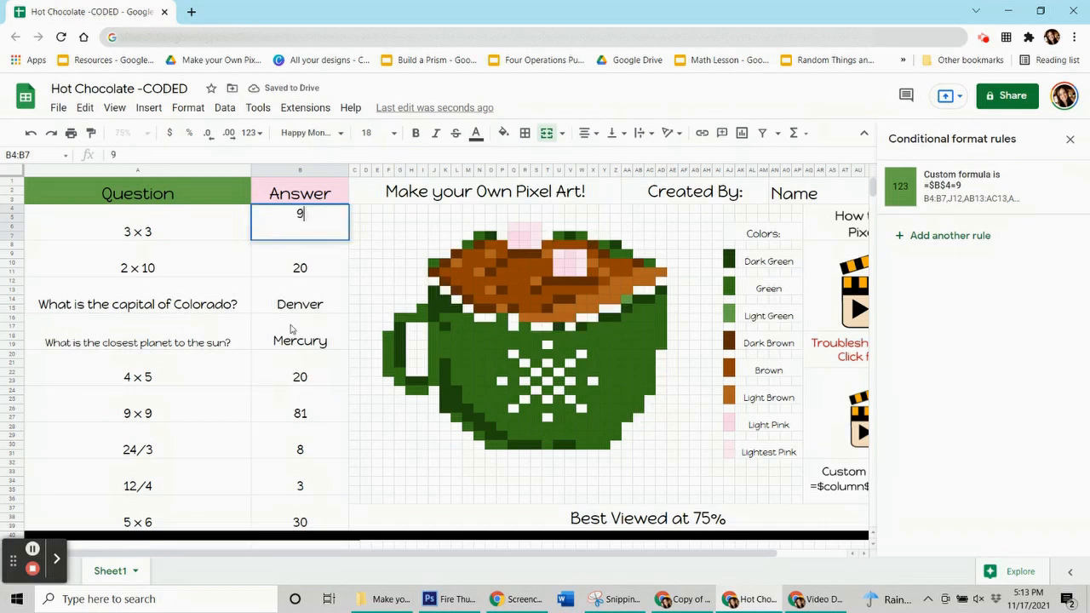
left_click(217, 271)
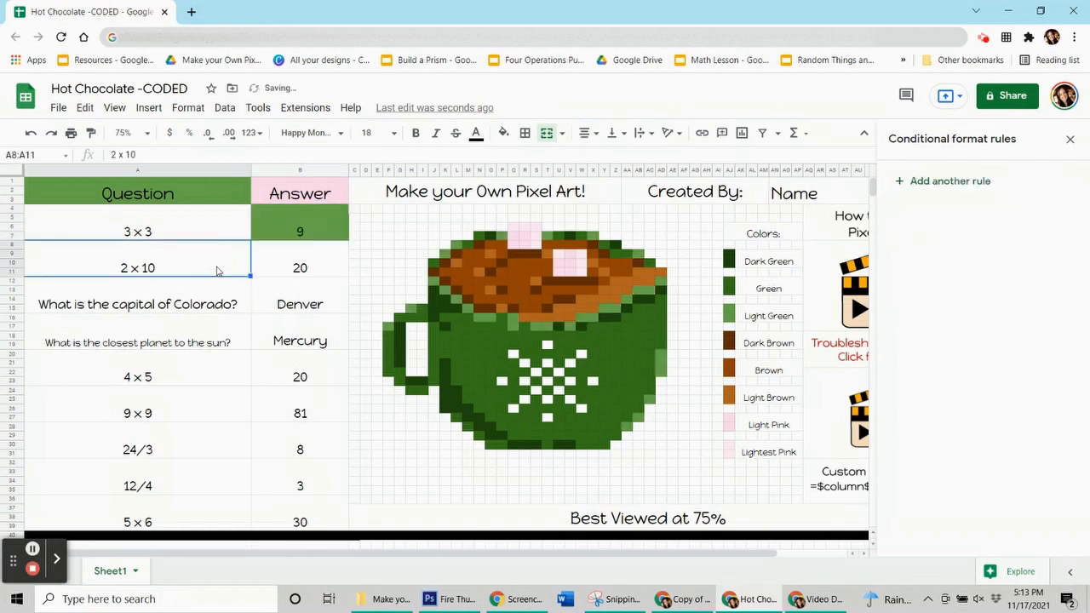
Delete the answer to 3 x 3 from B4:B7
left_click(293, 223)
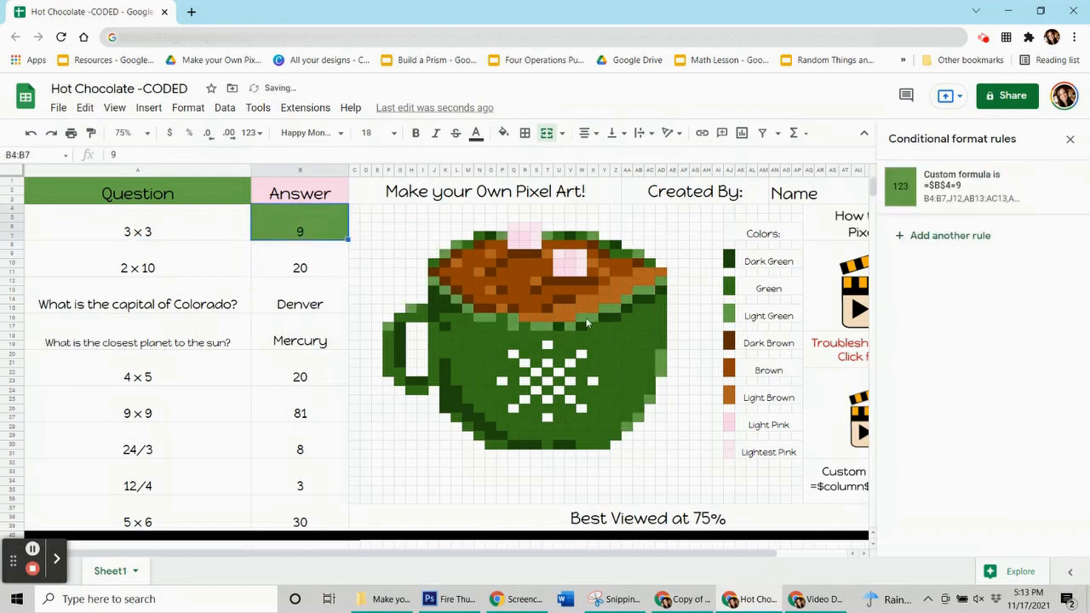
left_click(286, 237)
key("Delete")
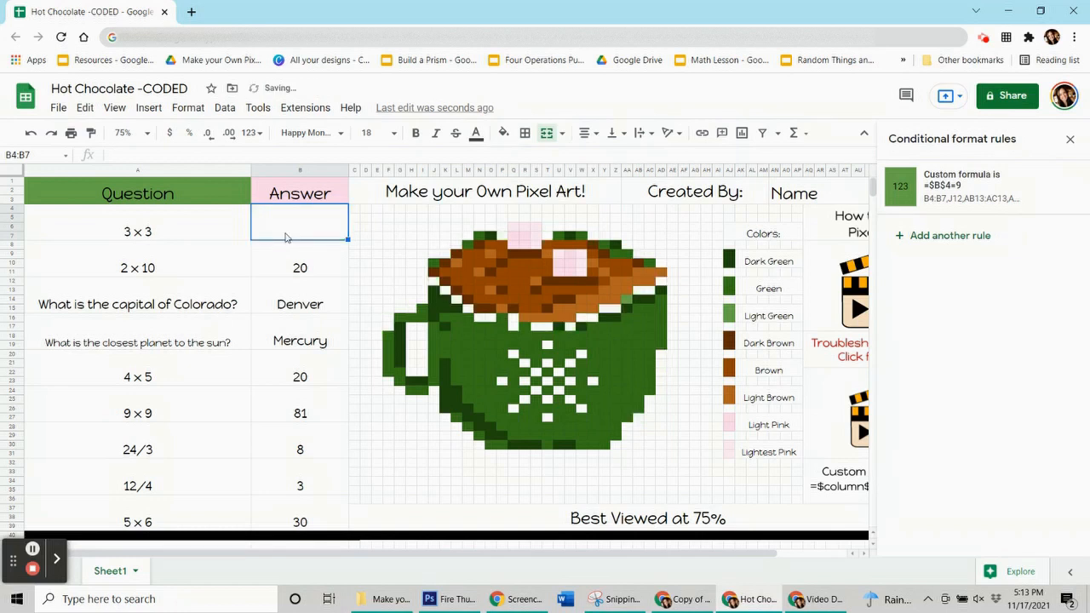
left_click(284, 272)
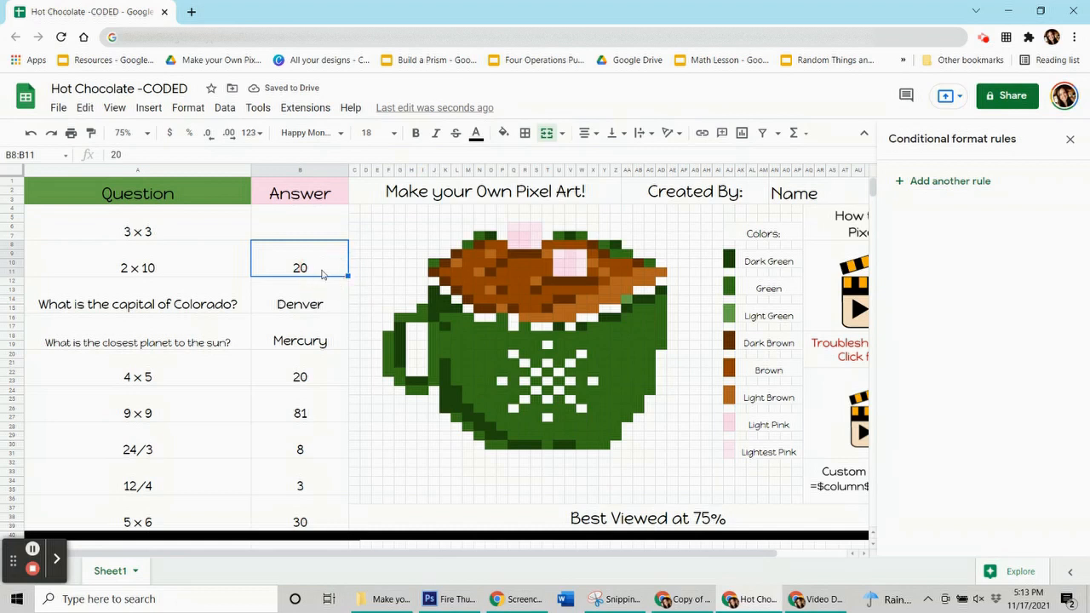
key("Down")
key("Down")
key("Down")
key("Down")
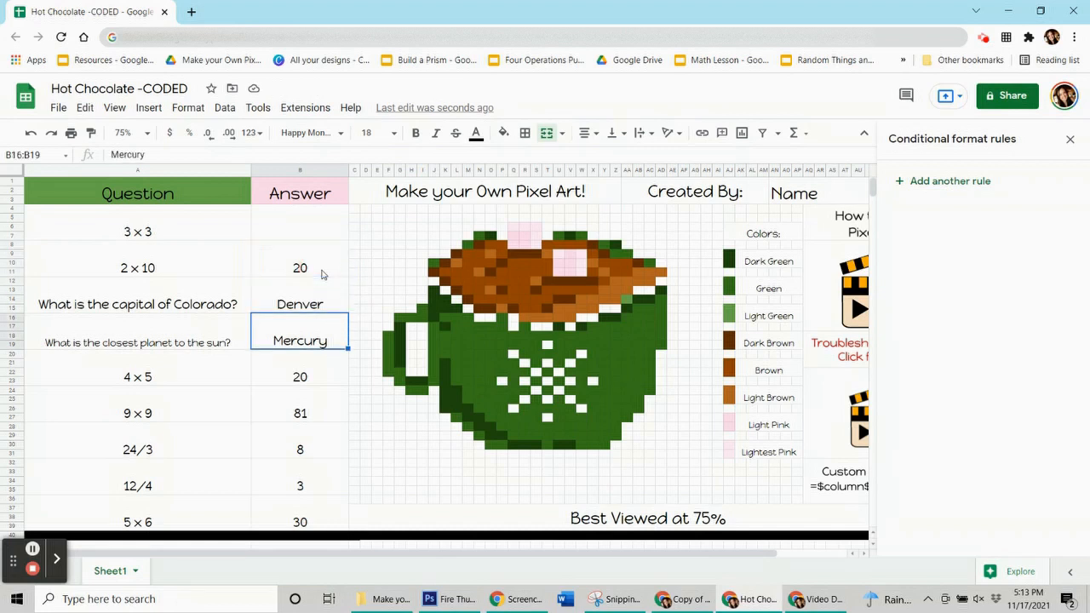
key("Down")
key("Down")
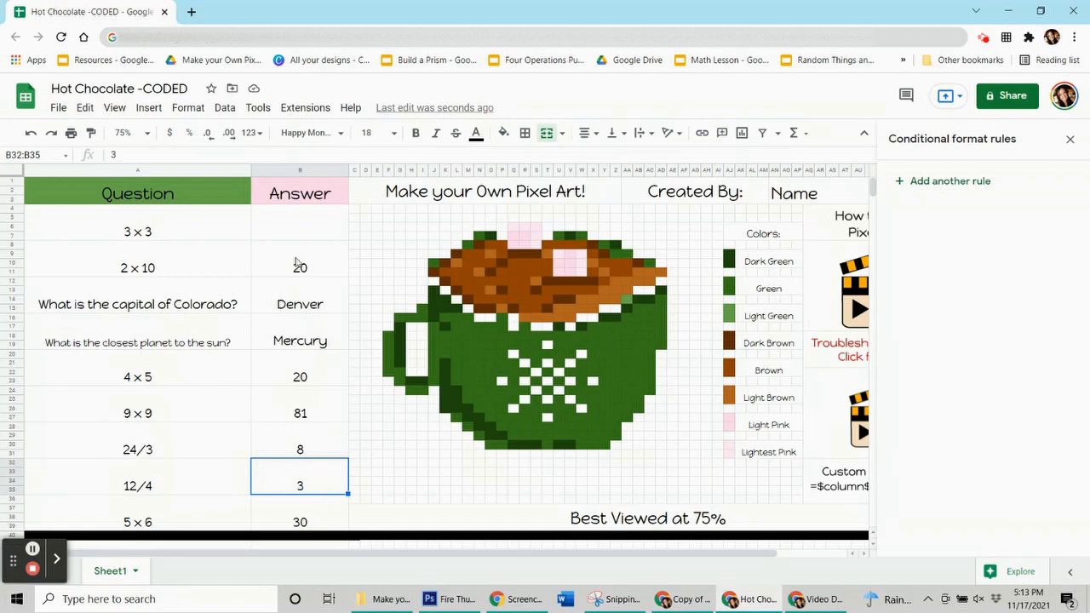
Check the fill color used by the green cell N20 on the mug's body
left_click(270, 265)
left_click(481, 337)
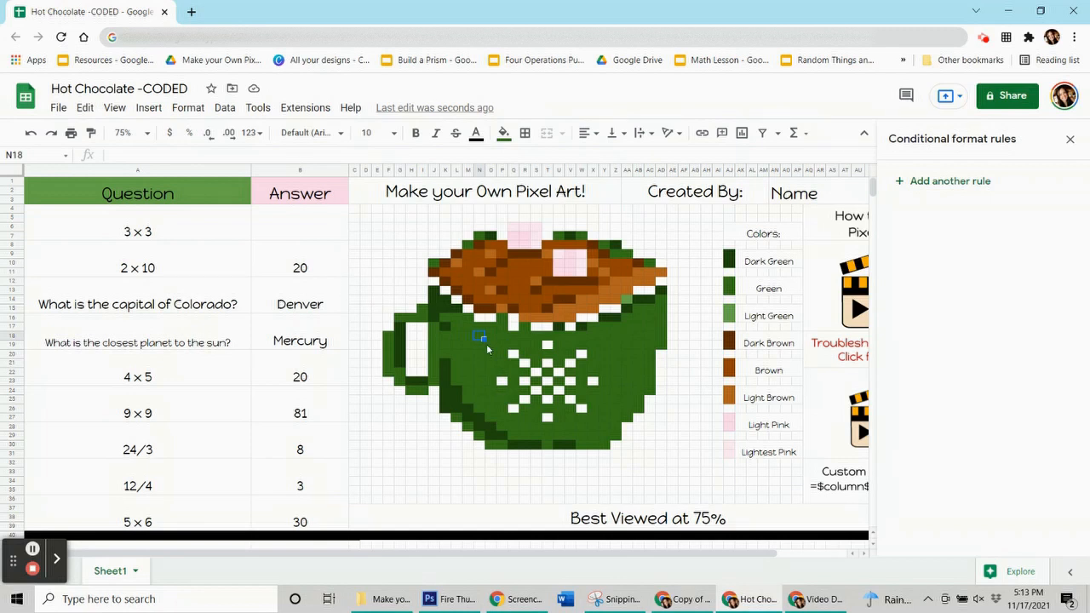
left_click(478, 354)
left_click(504, 137)
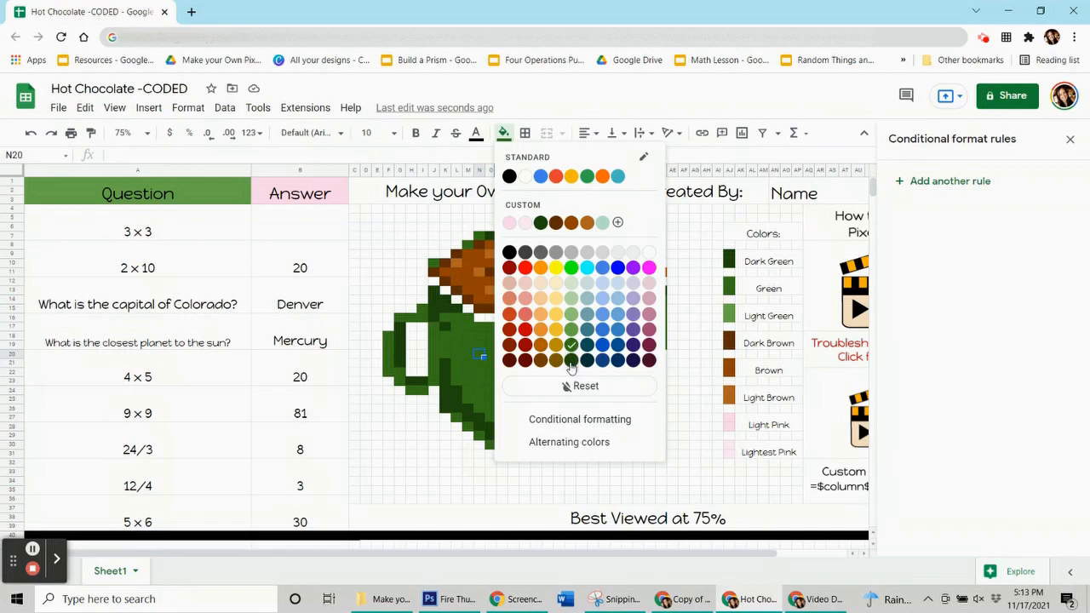
Start a conditional formatting rule for answer range B8:B11 with a dark green 2 fill
left_click(325, 269)
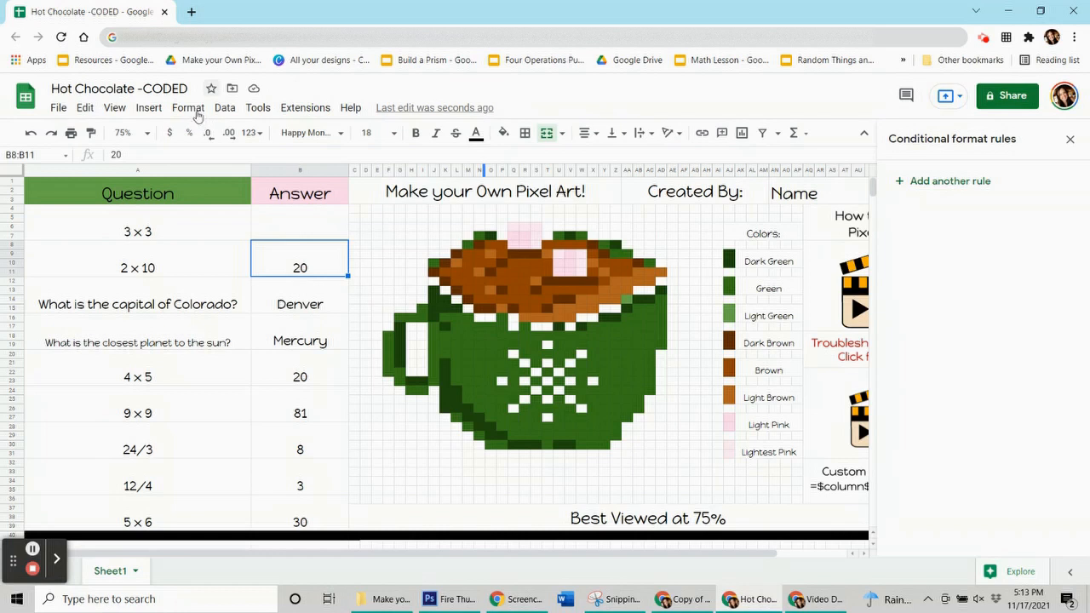
left_click(954, 184)
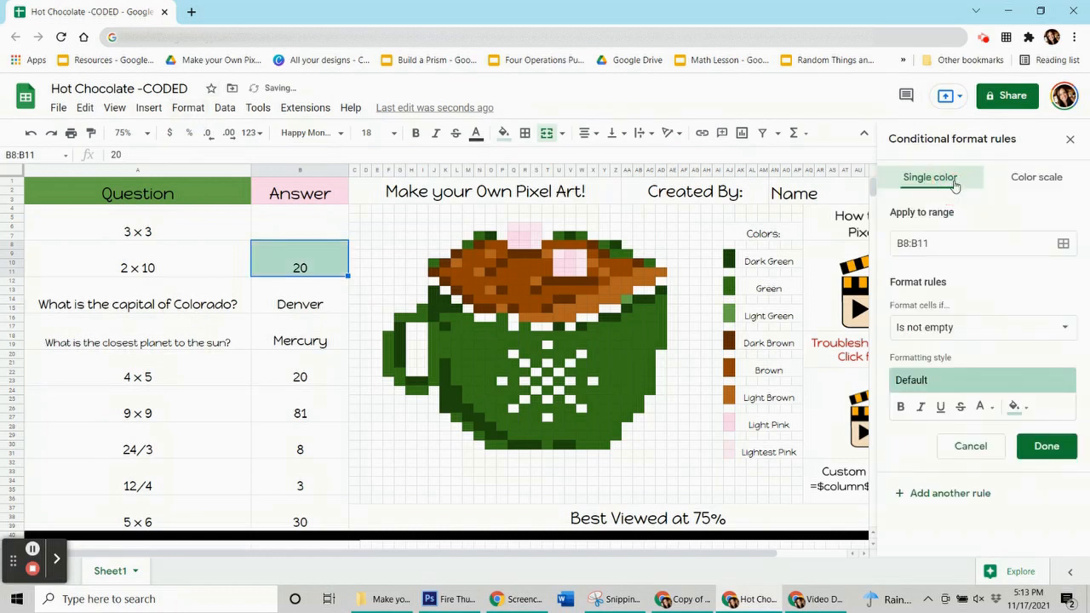
left_click(1024, 417)
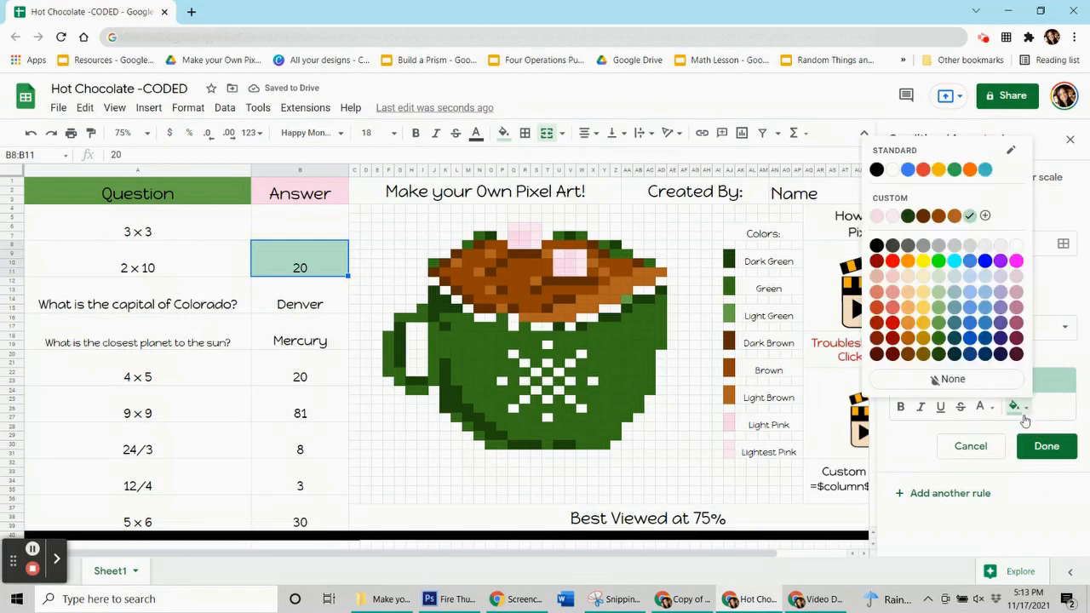
left_click(949, 347)
Give the B8:B11 rule the custom formula =$B$8=20
left_click(955, 338)
scroll(936, 400, "down", 3)
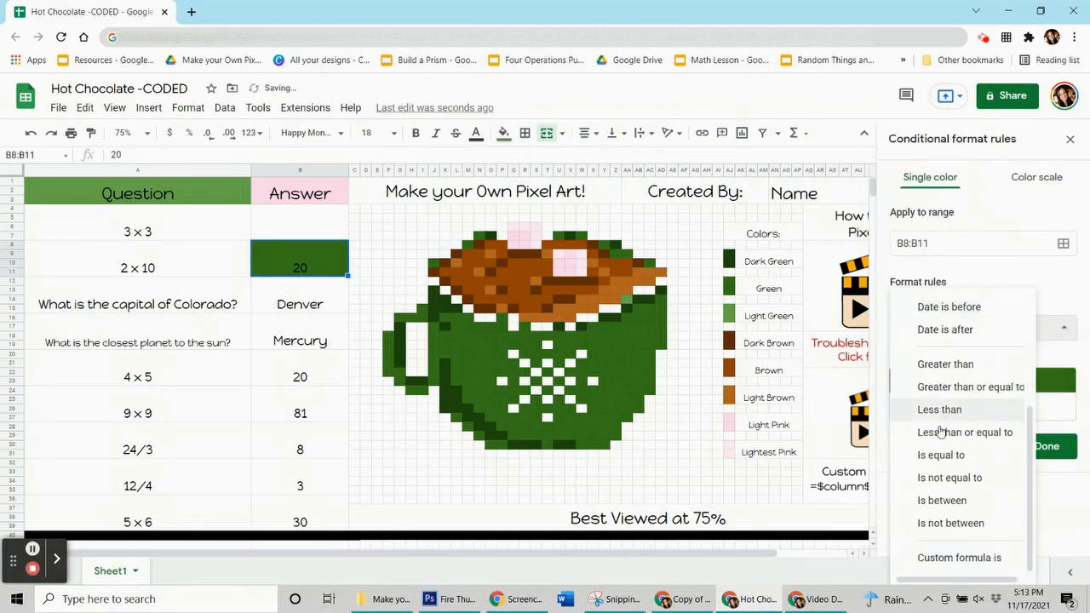
left_click(959, 558)
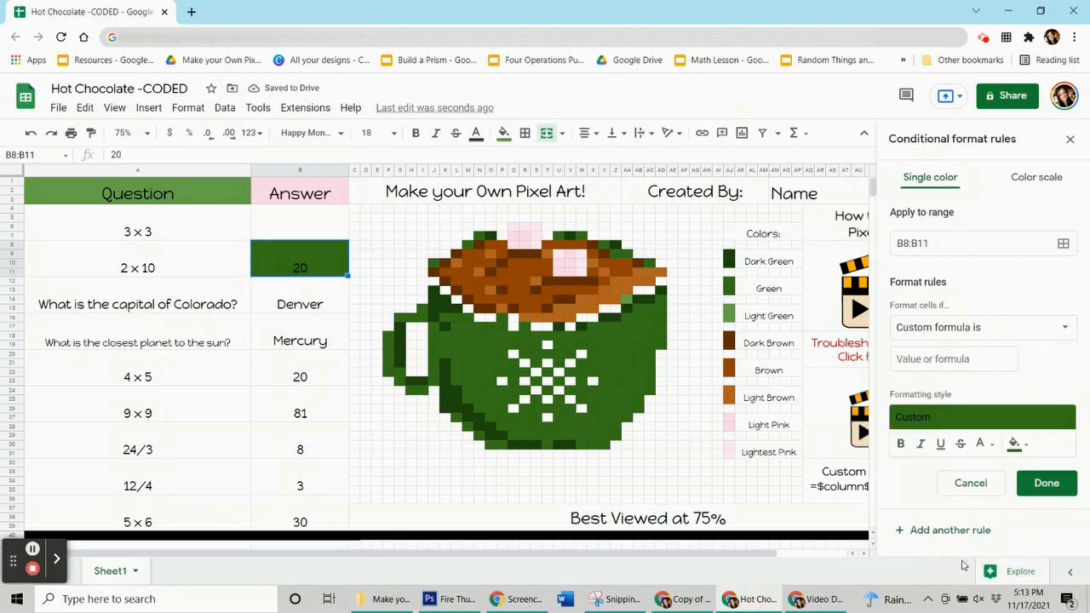
left_click(947, 356)
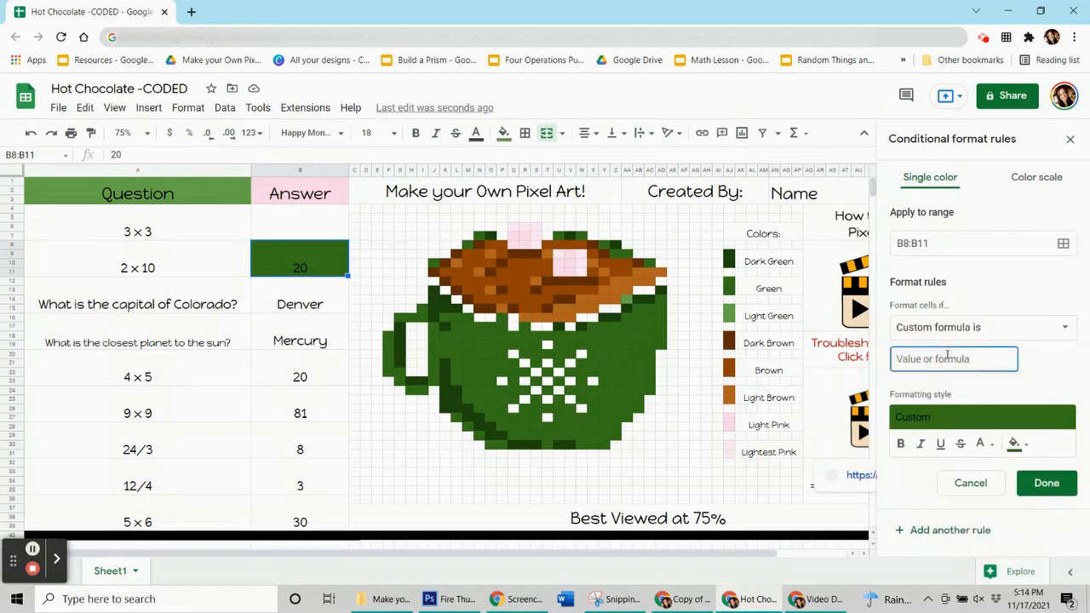
type("=$b$8=20")
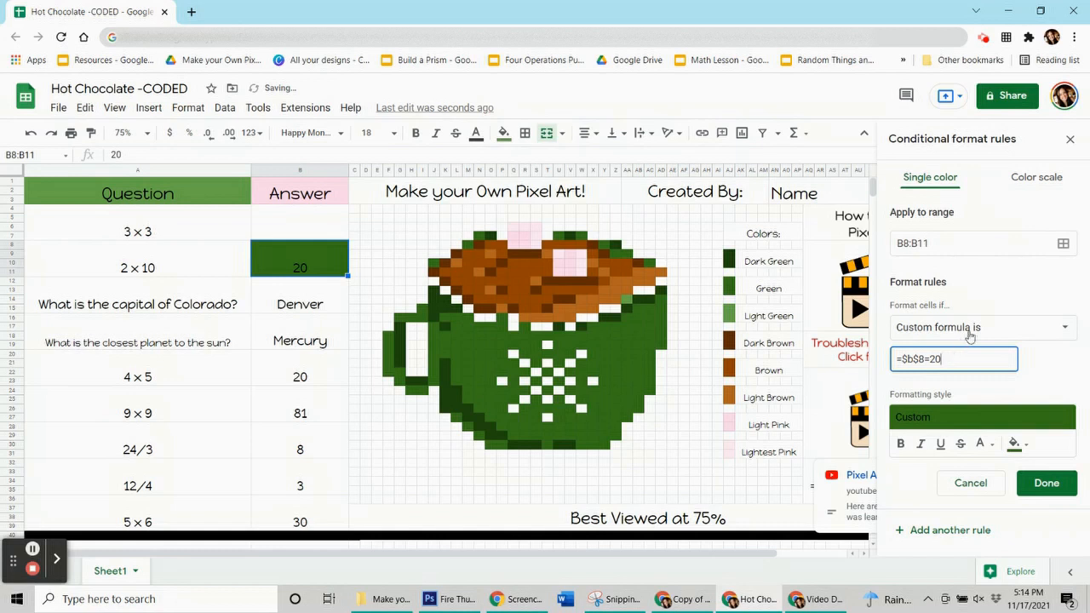
Open the rule's range selection, move it off the drawing, and add mug pixels AD14, AD16, AC18 and AC22
left_click(1062, 244)
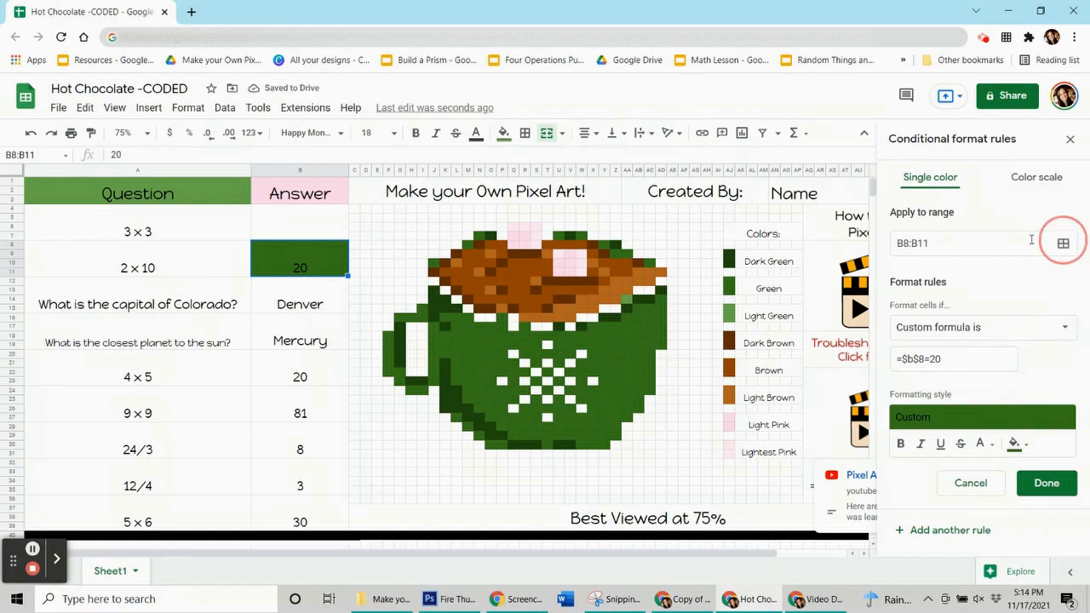
left_click_drag(615, 255, 227, 175)
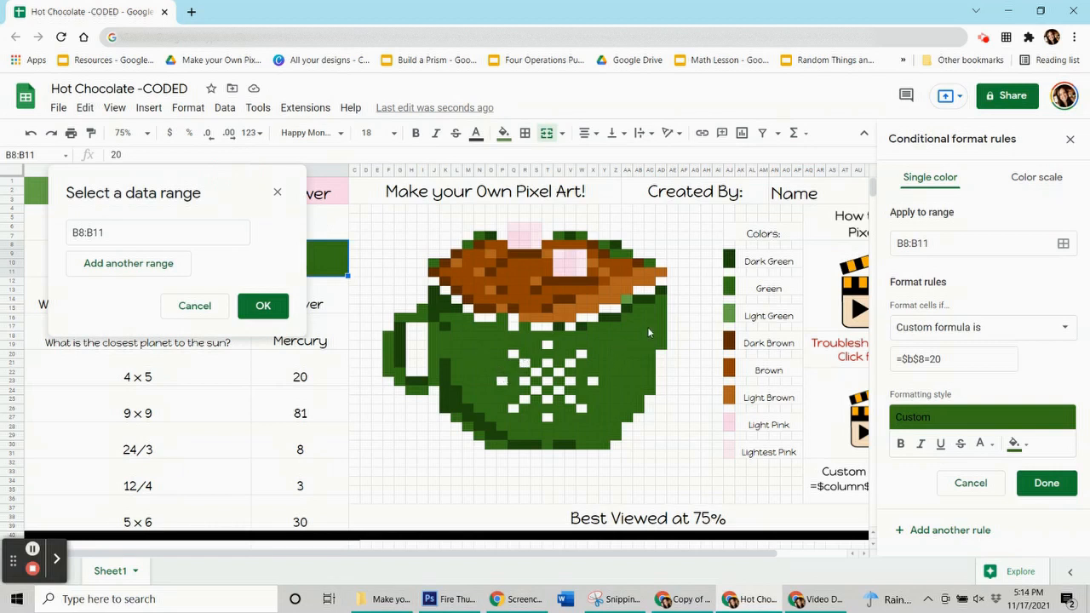
left_click(662, 300, "ctrl")
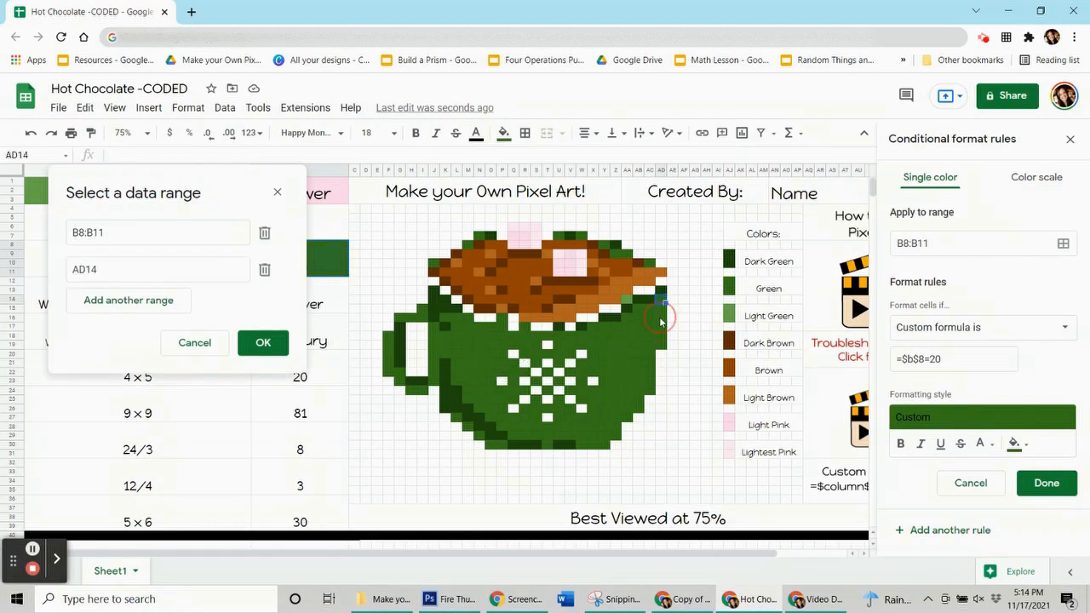
left_click(662, 318, "ctrl")
left_click(648, 335, "ctrl")
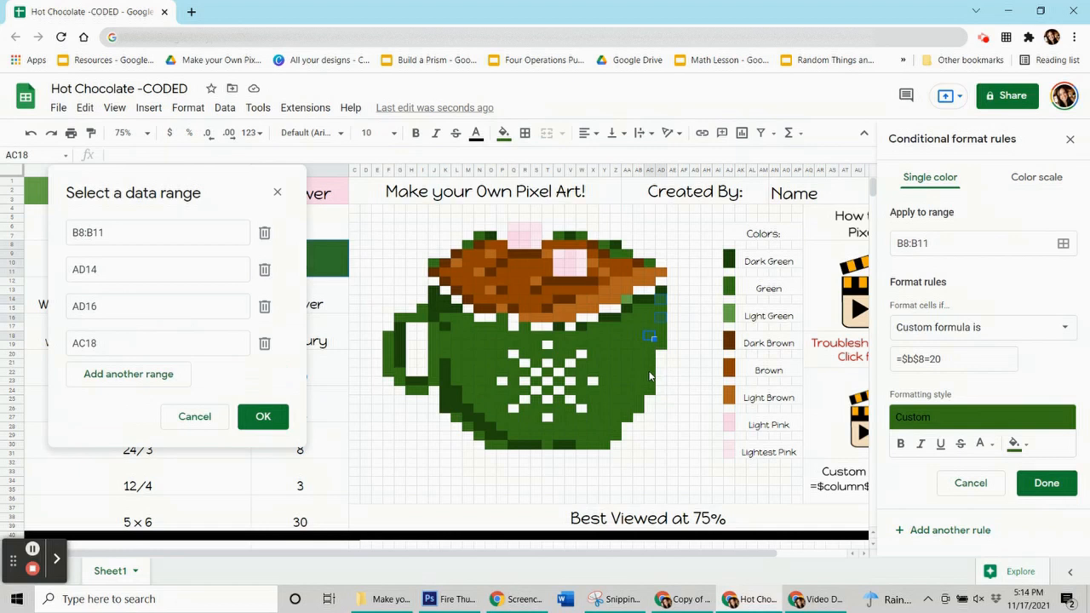
left_click(647, 372, "ctrl")
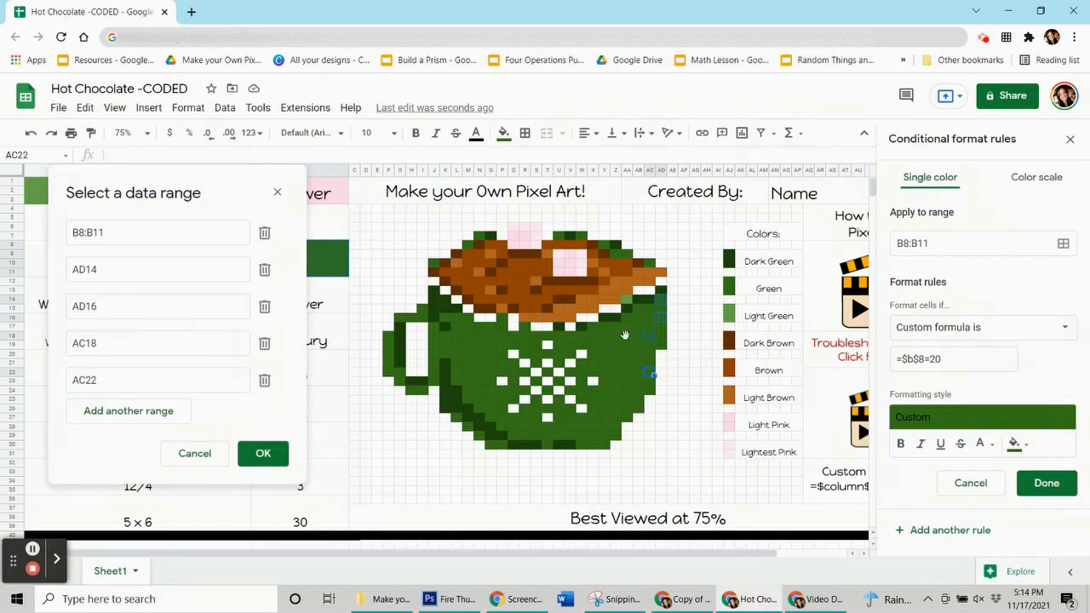
Add pixels AB21, AA18, AA22, AB24, AA26, Z27, Y28 and Y30 along the mug's right side to the rule's range
left_click(637, 364, "ctrl")
left_click(627, 334, "ctrl")
left_click(626, 372, "ctrl")
left_click(639, 391, "ctrl")
left_click(624, 413, "ctrl")
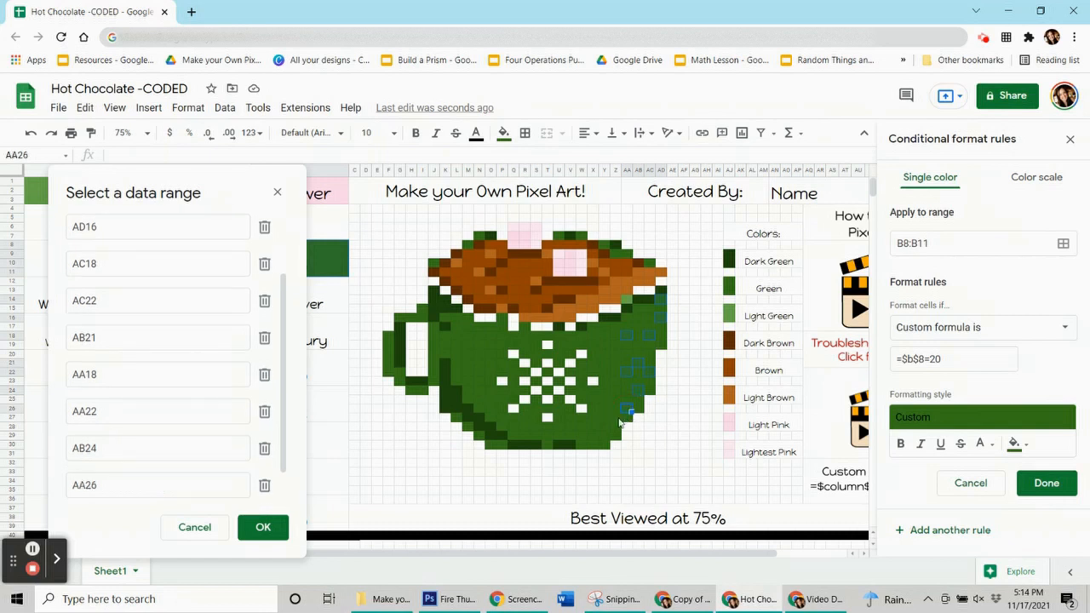
left_click(614, 419, "ctrl")
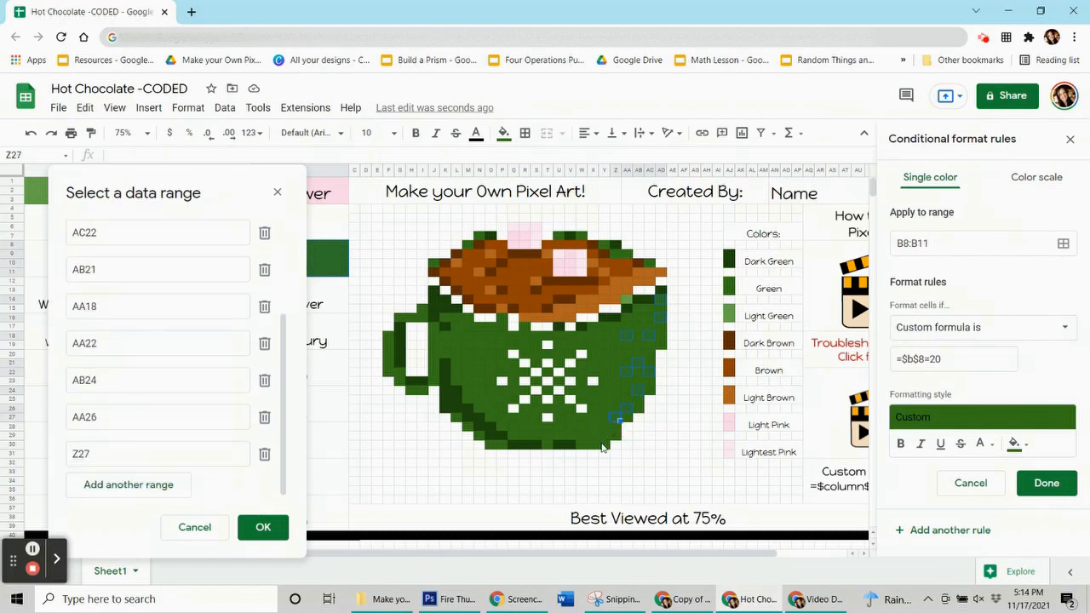
left_click(602, 429, "ctrl")
left_click(603, 446, "ctrl")
Add pixels W27, W25, W23, W21, X20, W19, X17 and AB15 on the mug's body to the rule's range
left_click(582, 417, "ctrl")
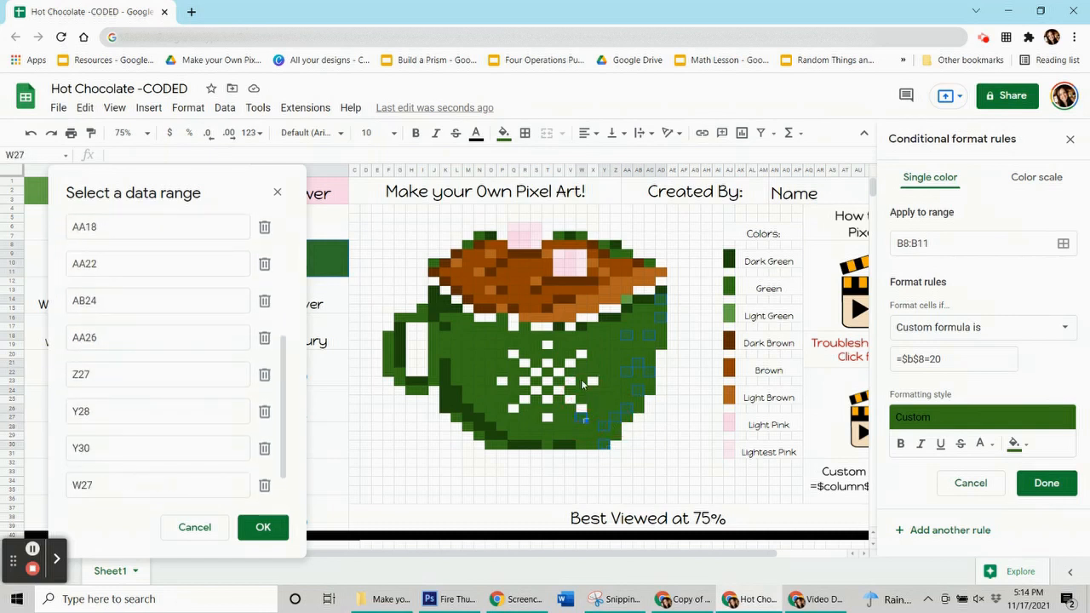
left_click(581, 401, "ctrl")
left_click(581, 384, "ctrl")
left_click(586, 364, "ctrl")
left_click(595, 355, "ctrl")
left_click(582, 346, "ctrl")
left_click(594, 326, "ctrl")
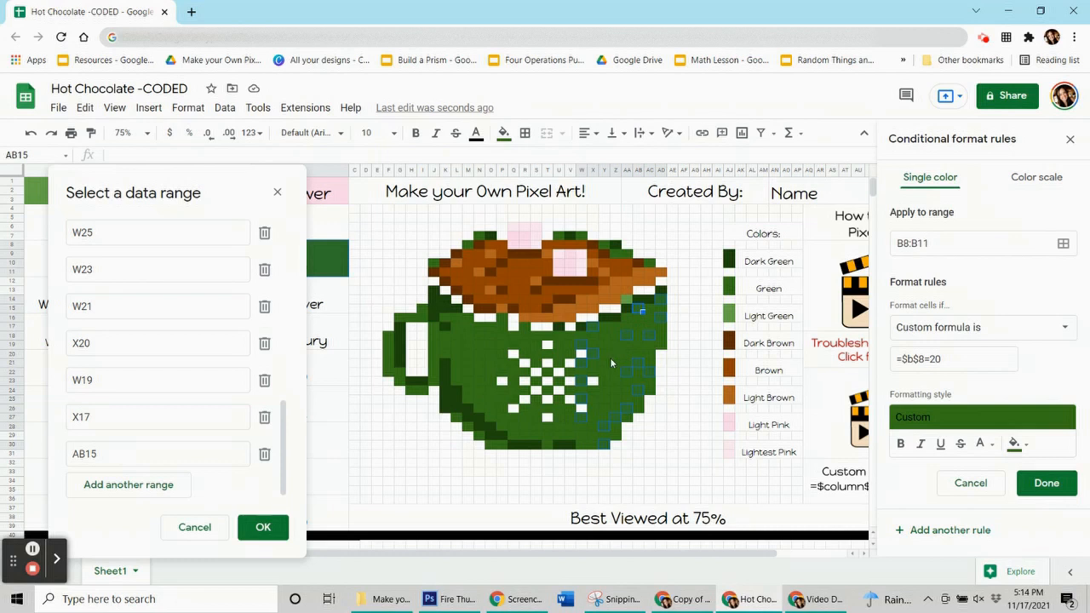
Add pixels AB17, Z20, Y22, U25, V26, U27 and V29 on the mug's right half to the rule's range
left_click(641, 328, "ctrl")
left_click(619, 355, "ctrl")
left_click(608, 374, "ctrl")
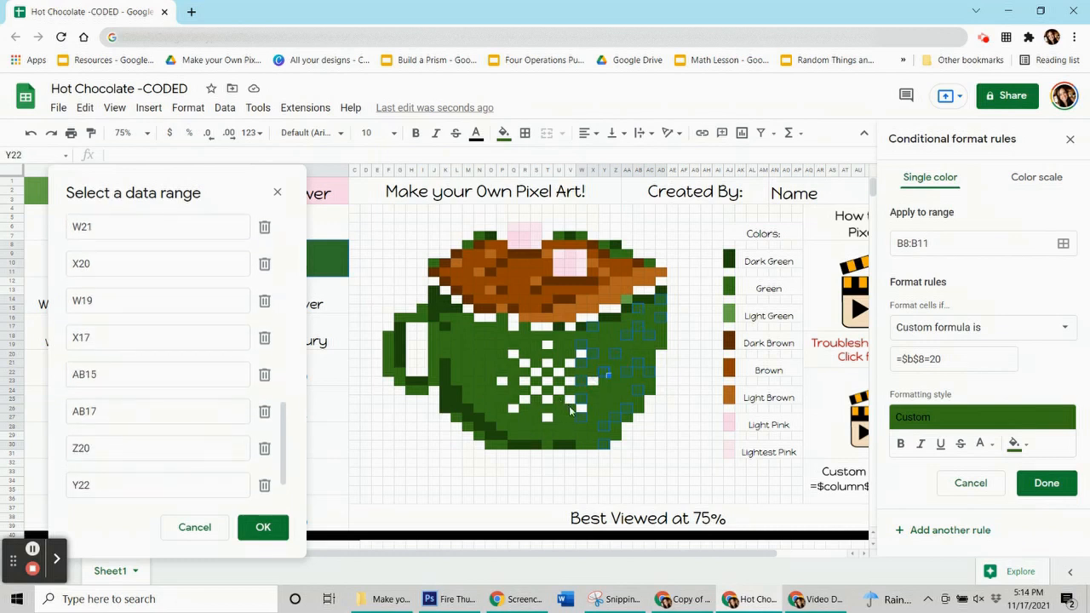
left_click(571, 412, "ctrl")
left_click(559, 421, "ctrl")
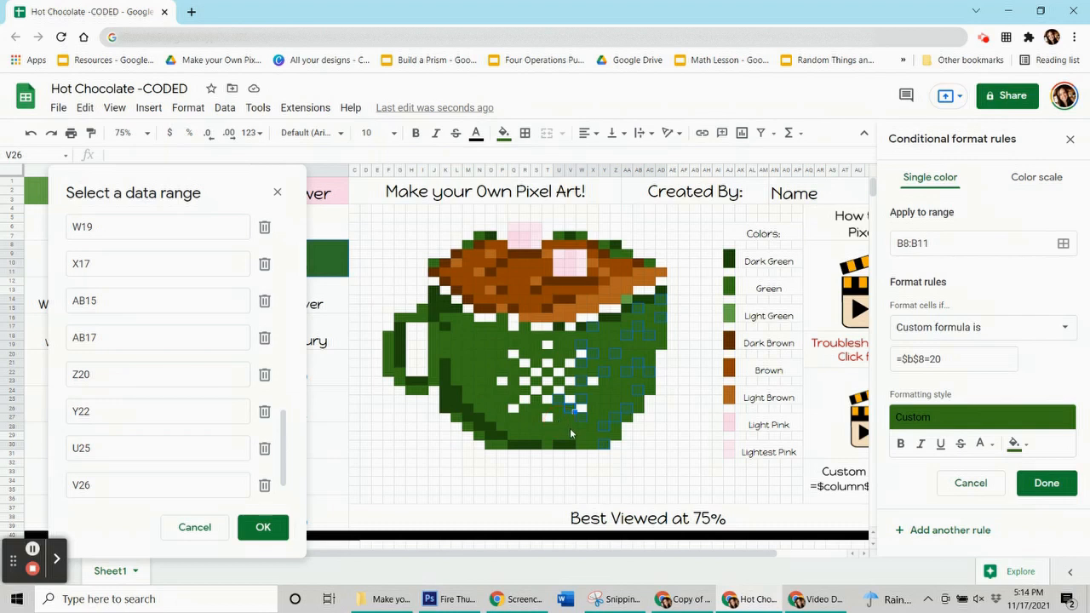
left_click(570, 433, "ctrl")
left_click(574, 439, "ctrl")
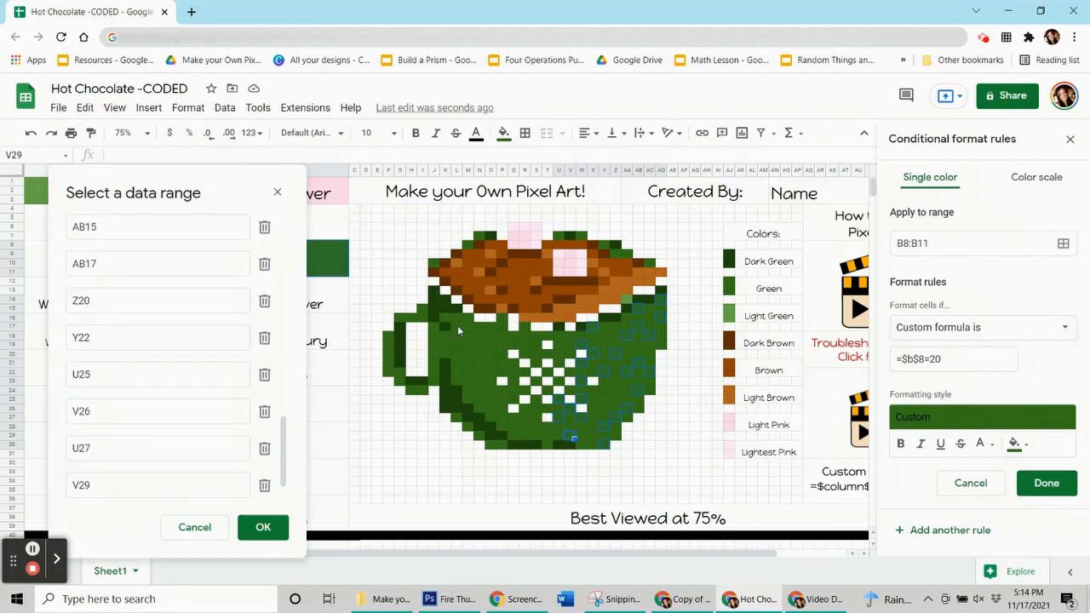
Add block L17:O23 and pixels O25, Q24, R22, P21, P16 and R17 on the mug's left half to the rule's range
left_click_drag(459, 327, 499, 370)
left_click(494, 401, "ctrl")
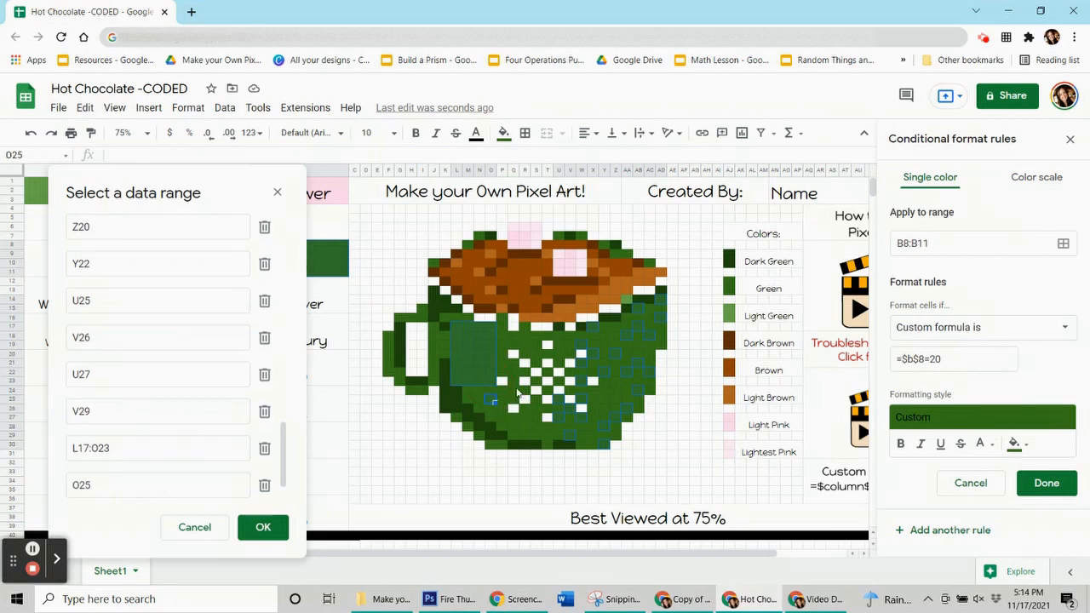
left_click(514, 390, "ctrl")
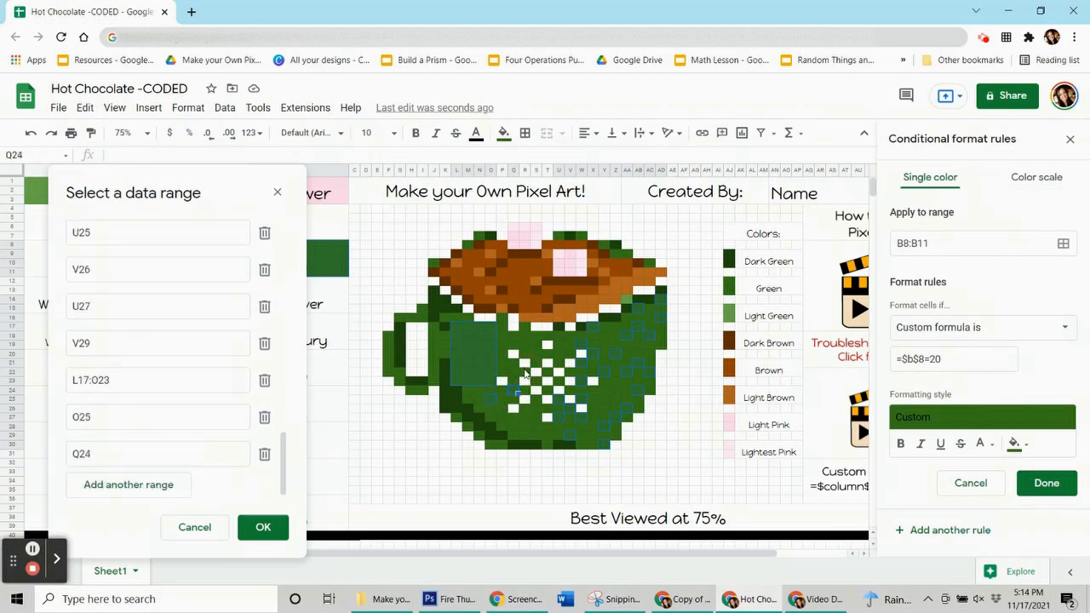
left_click(505, 365, "ctrl")
left_click(504, 362, "ctrl")
left_click(504, 321, "ctrl")
left_click(526, 344, "ctrl")
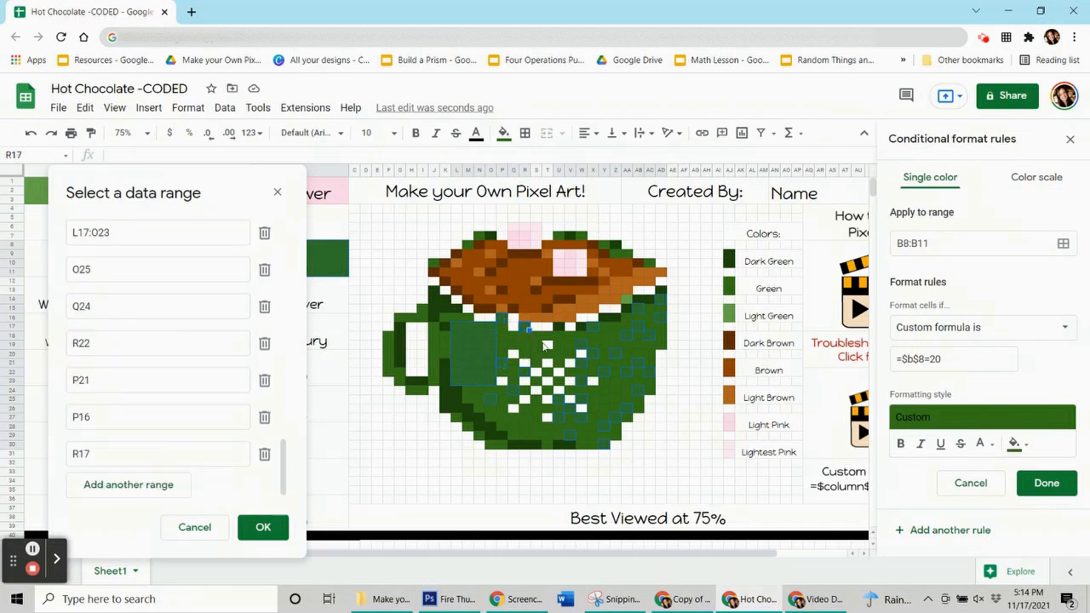
Add pixels R19, T18, U20, Y18 and Q28 around the snowflake to the rule's range
left_click(547, 344, "ctrl")
left_click(551, 339, "ctrl")
left_click(562, 357, "ctrl")
left_click(605, 338, "ctrl")
left_click(513, 427, "ctrl")
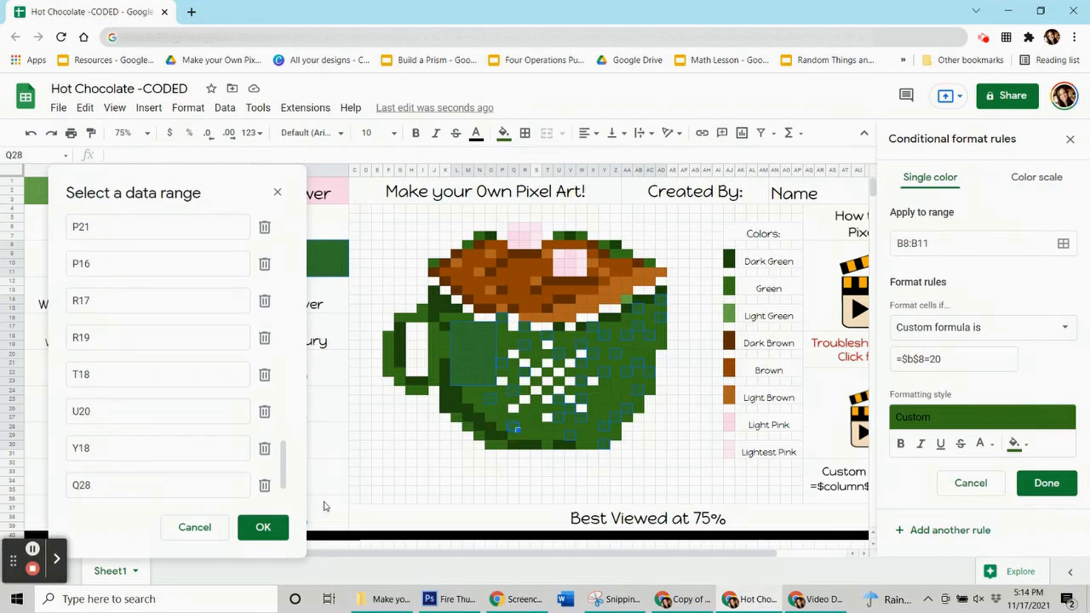
Add pixels J18, F18, F21, I15, G16 and J10 around the mug's handle and left rim to the rule's range
left_click(435, 338, "ctrl")
left_click(387, 338, "ctrl")
left_click(387, 364, "ctrl")
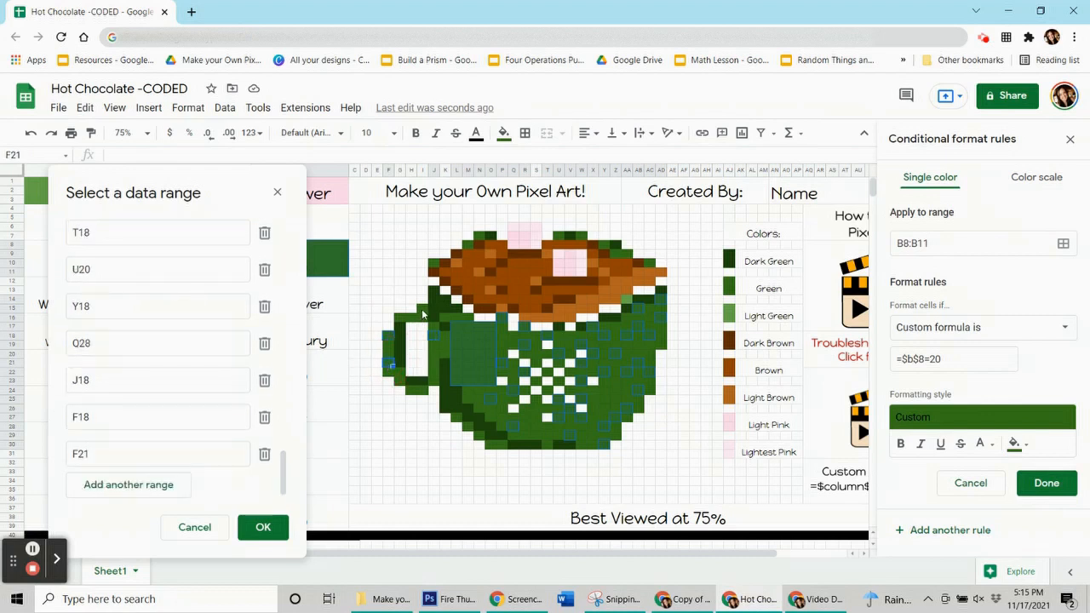
left_click(422, 311, "ctrl")
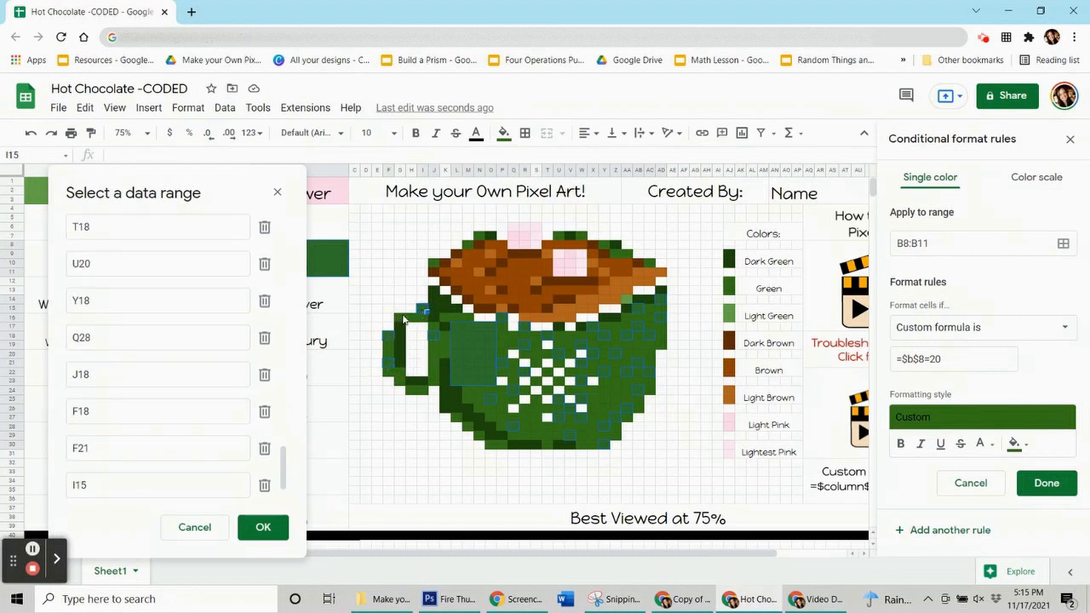
left_click(404, 319, "ctrl")
left_click(434, 269, "ctrl")
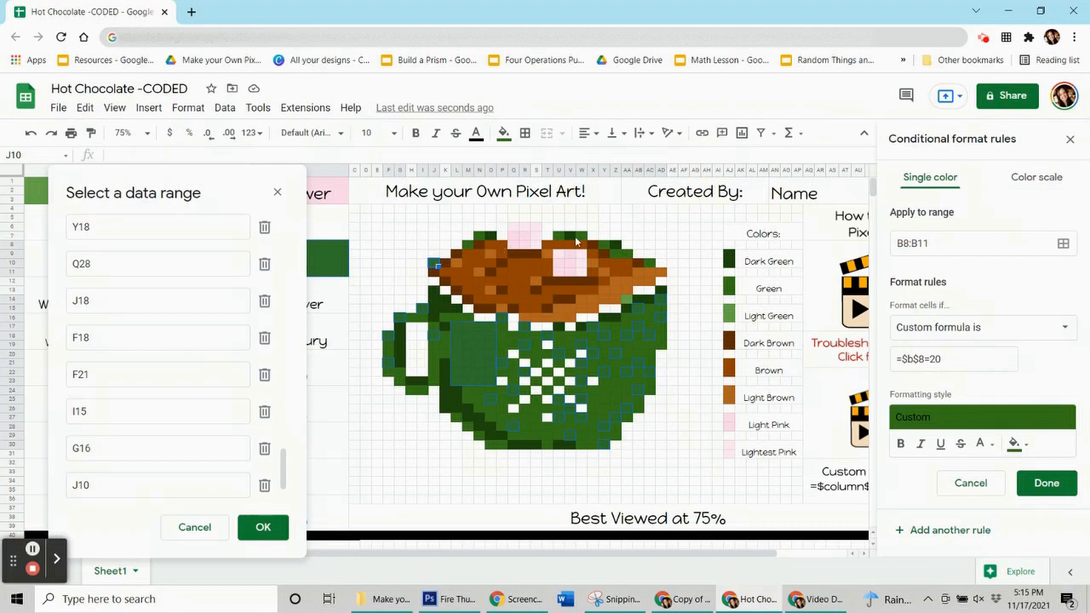
Add pixels M8, W7, Z9, AC10, AD19 and M25 to the rule's range and save the rule
left_click(471, 247, "ctrl")
left_click(585, 239, "ctrl")
left_click(618, 255, "ctrl")
left_click(659, 345, "ctrl")
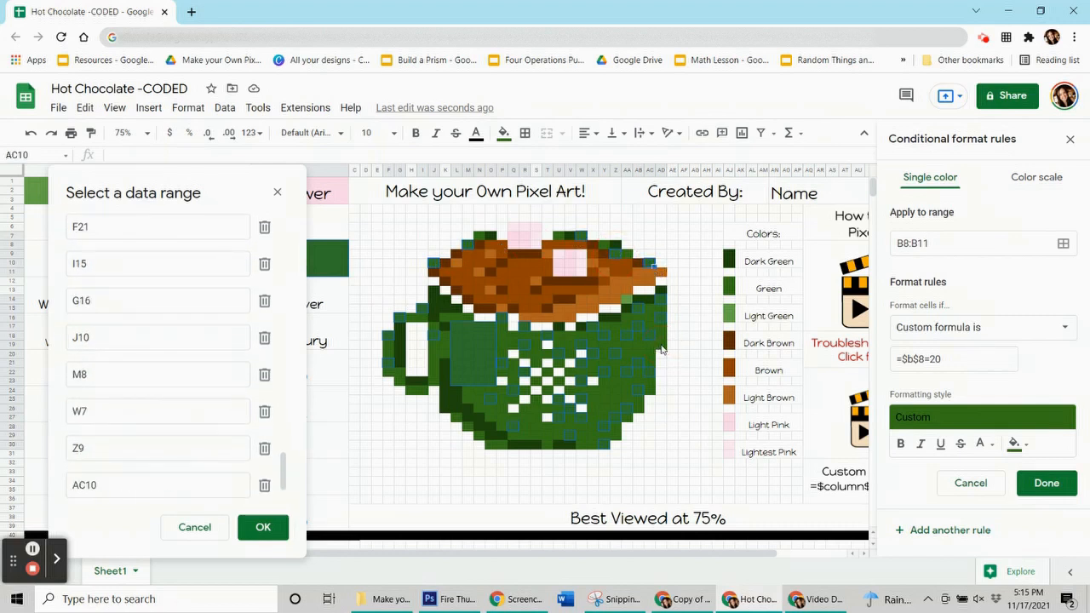
left_click(470, 399, "ctrl")
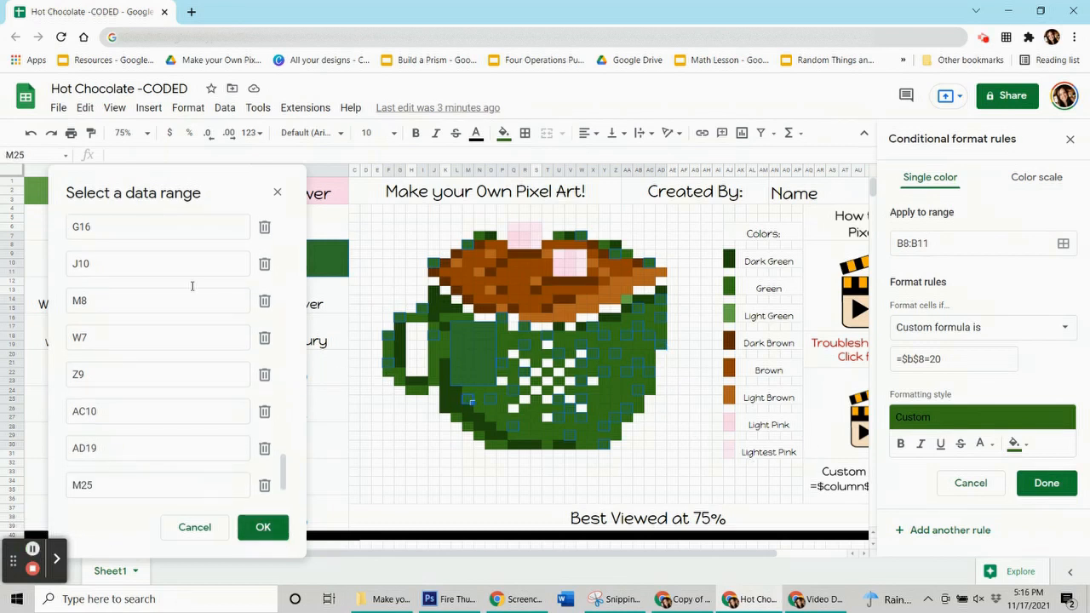
left_click_drag(205, 189, 145, 53)
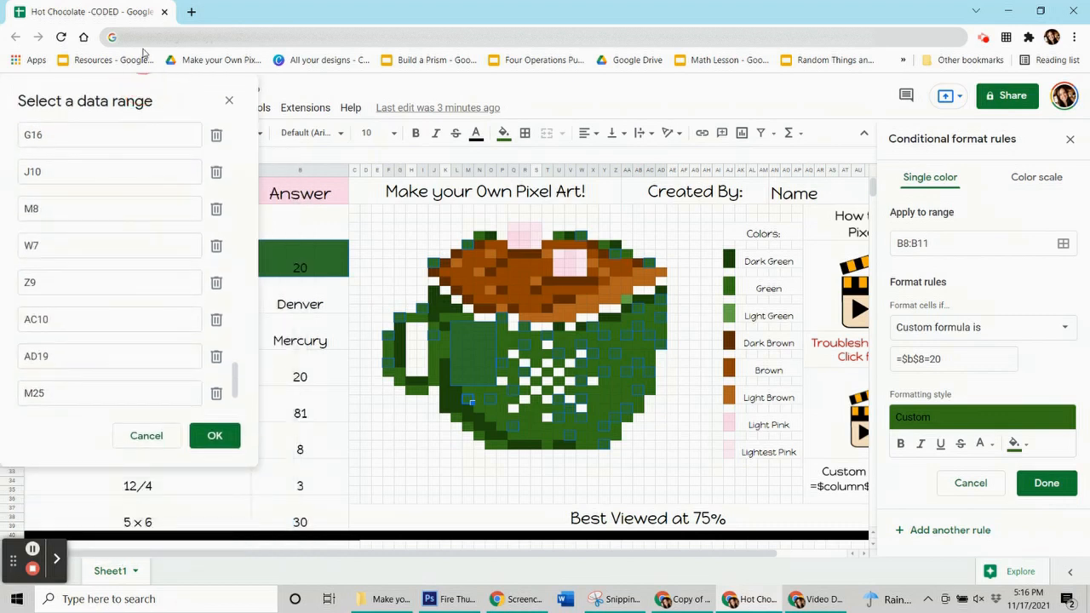
left_click(211, 443)
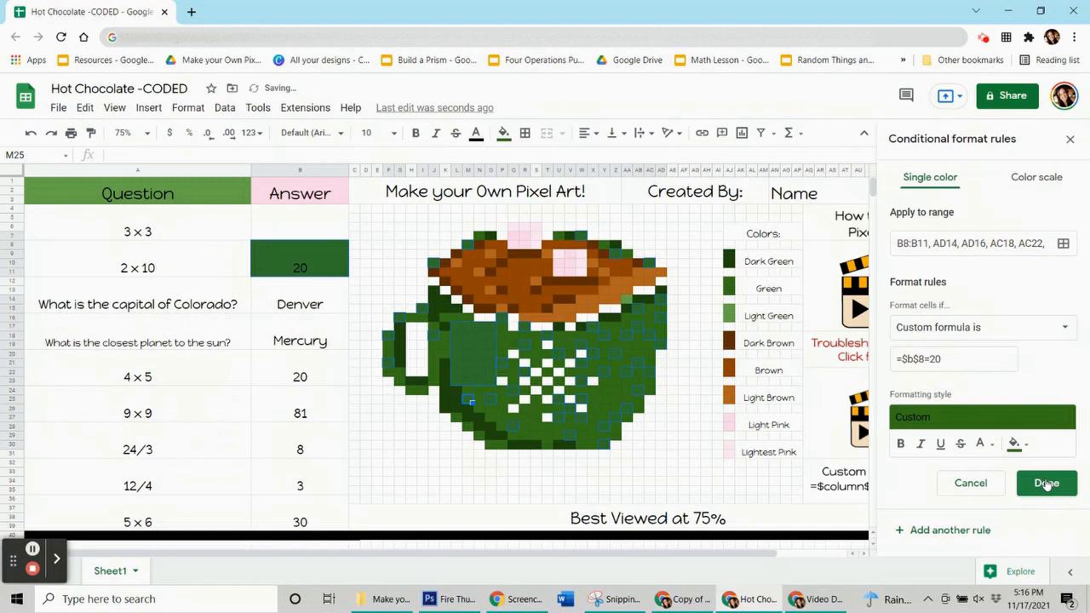
Reset the manual fill color of the selected answer cell and mug pixels
left_click(502, 133)
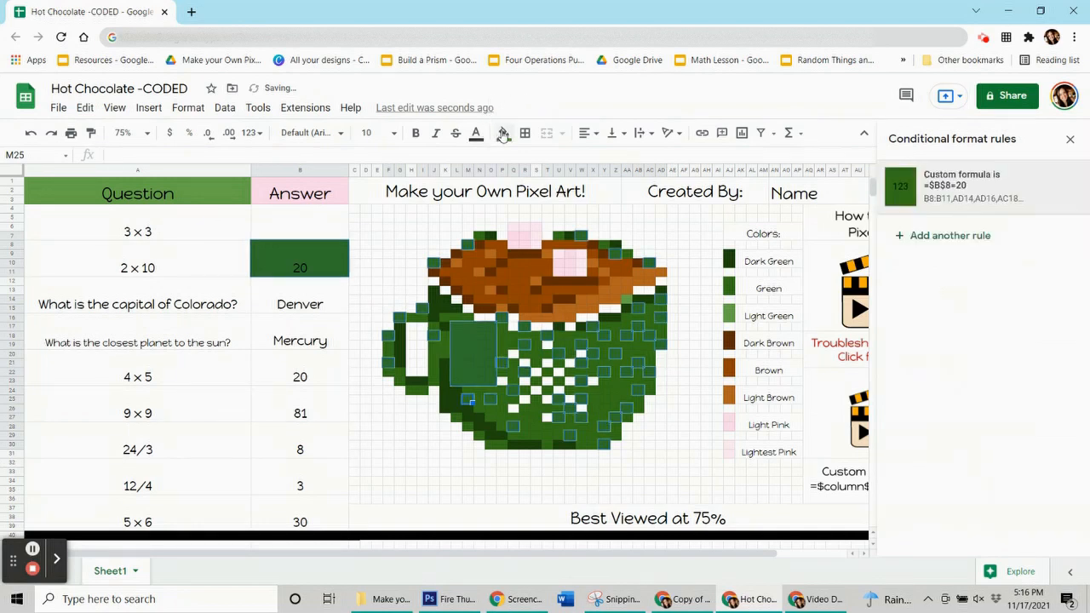
left_click(503, 133)
left_click(587, 387)
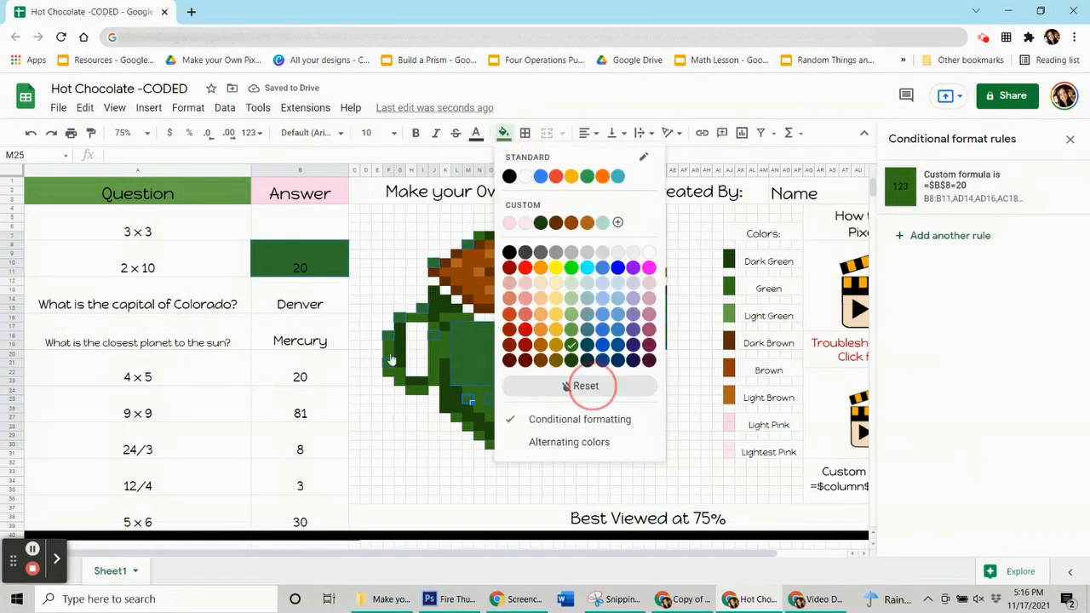
Clear the answer to 2 x 10, and enter 9 in B4:B7 and 20 in B8:B11 to test both rules
left_click(276, 268)
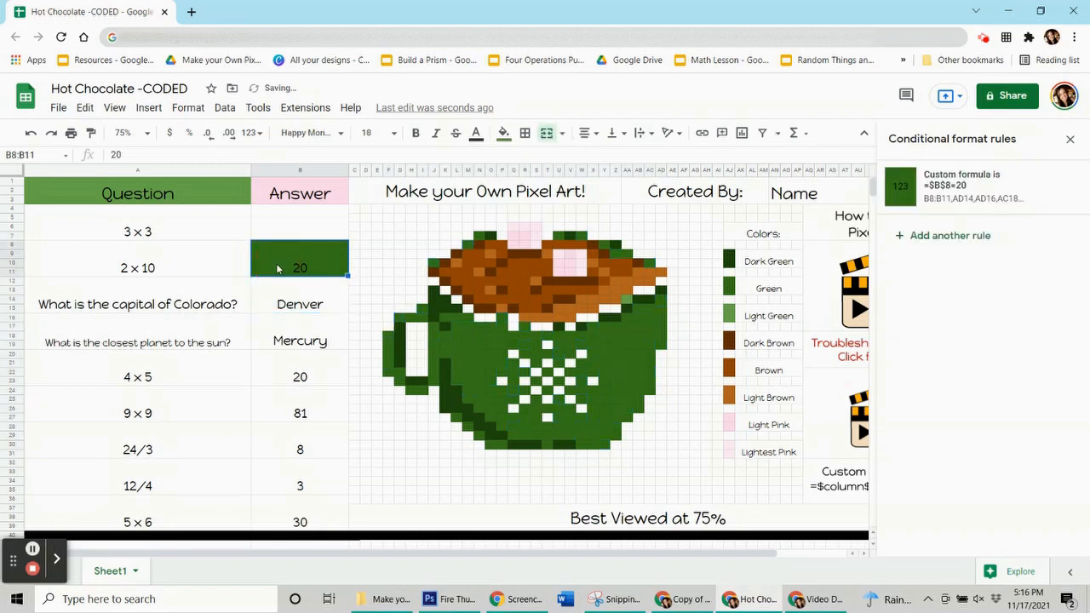
key("Delete")
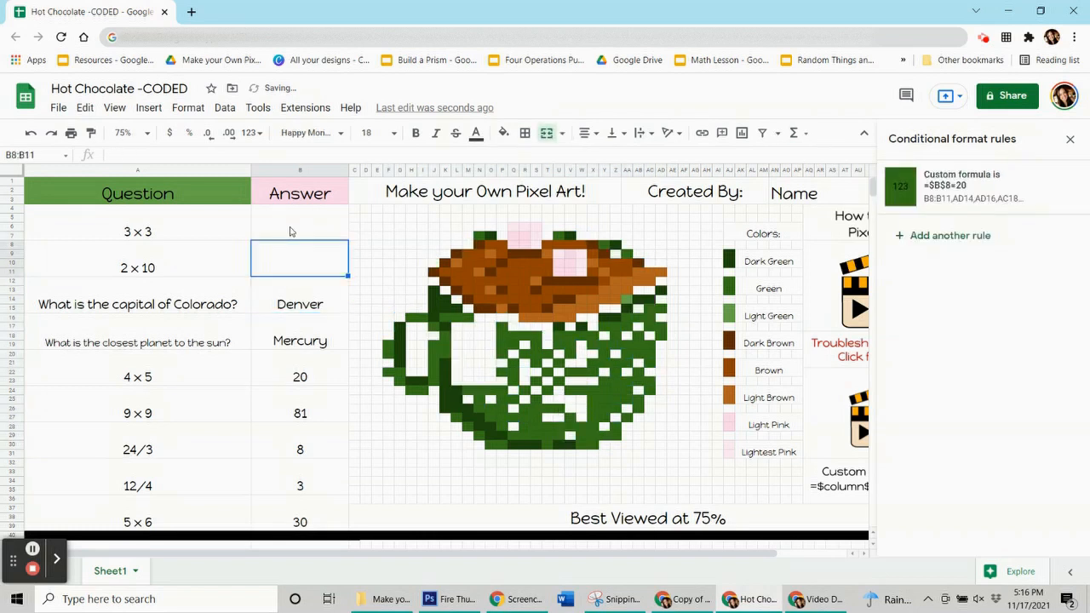
left_click(289, 232)
type("9")
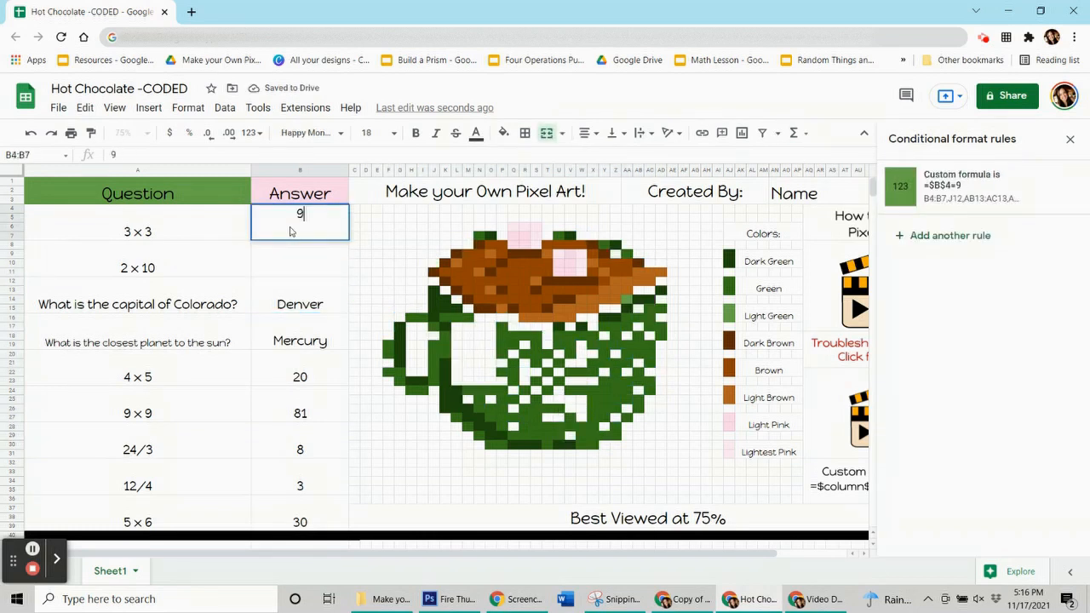
key("Return")
type("20")
key("Return")
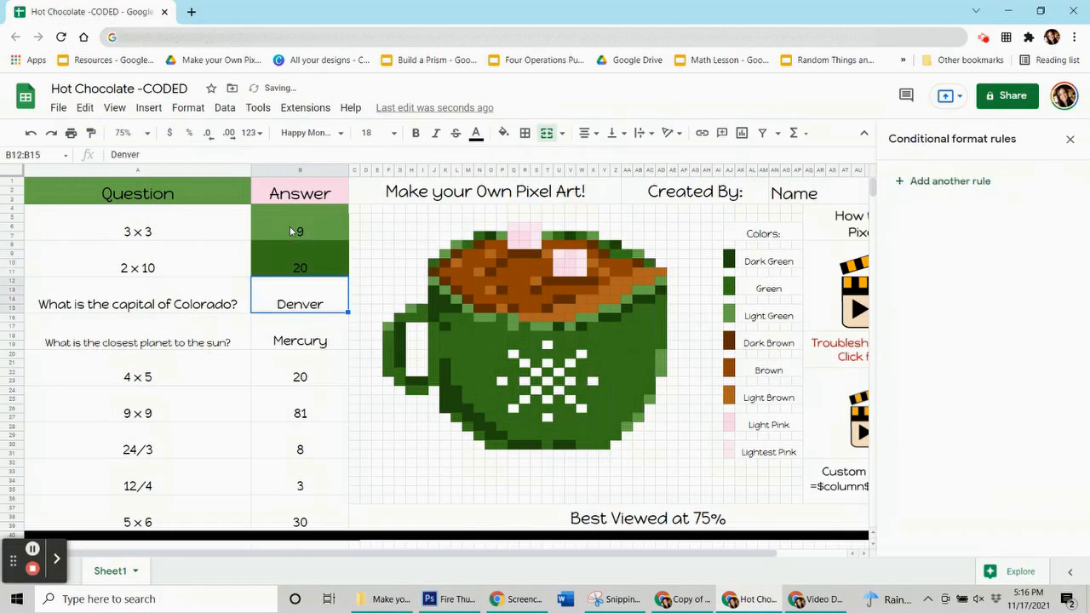
Delete the answers to 3 x 3 and 2 x 10, and select the Denver answer in B12:B15
left_click(290, 231)
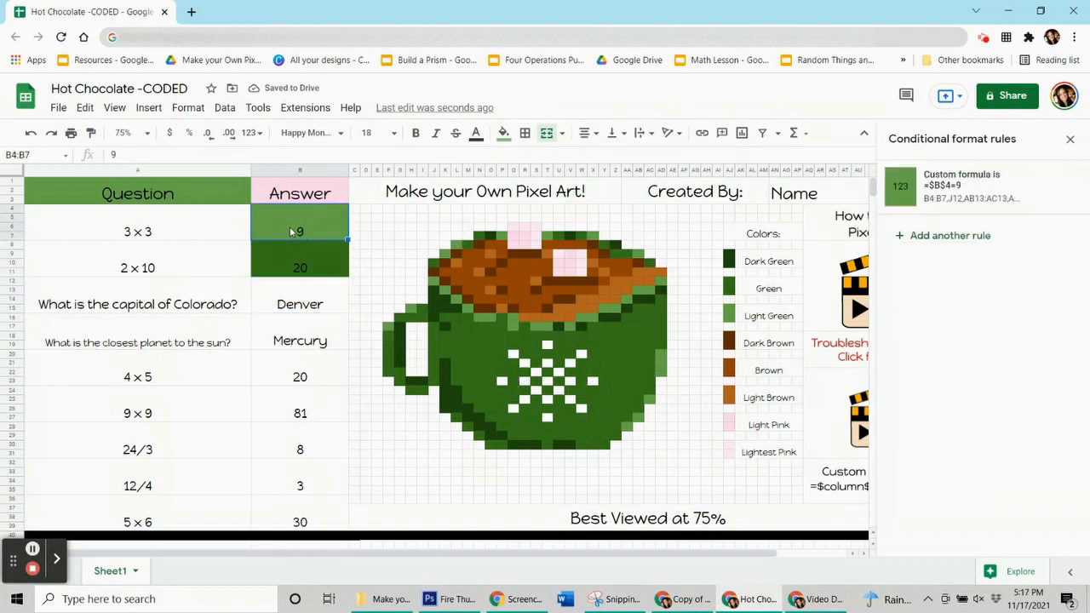
key("Delete")
left_click(291, 261)
key("Delete")
left_click(303, 308)
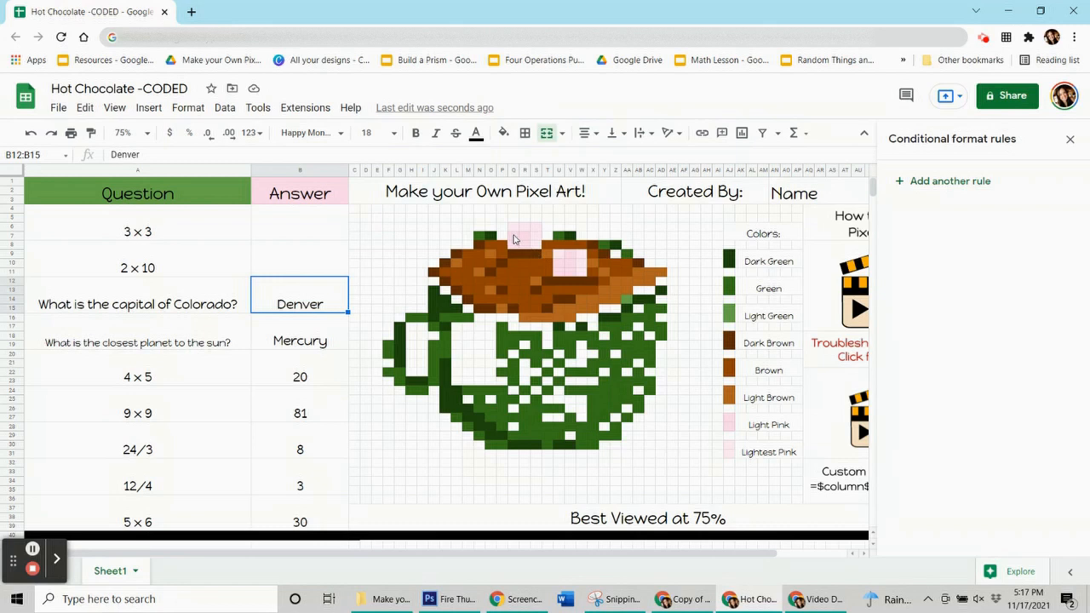
Check pixel Q7's fill color and add a conditional format rule for B12:B15 with that light pink fill
left_click(513, 239)
left_click(503, 133)
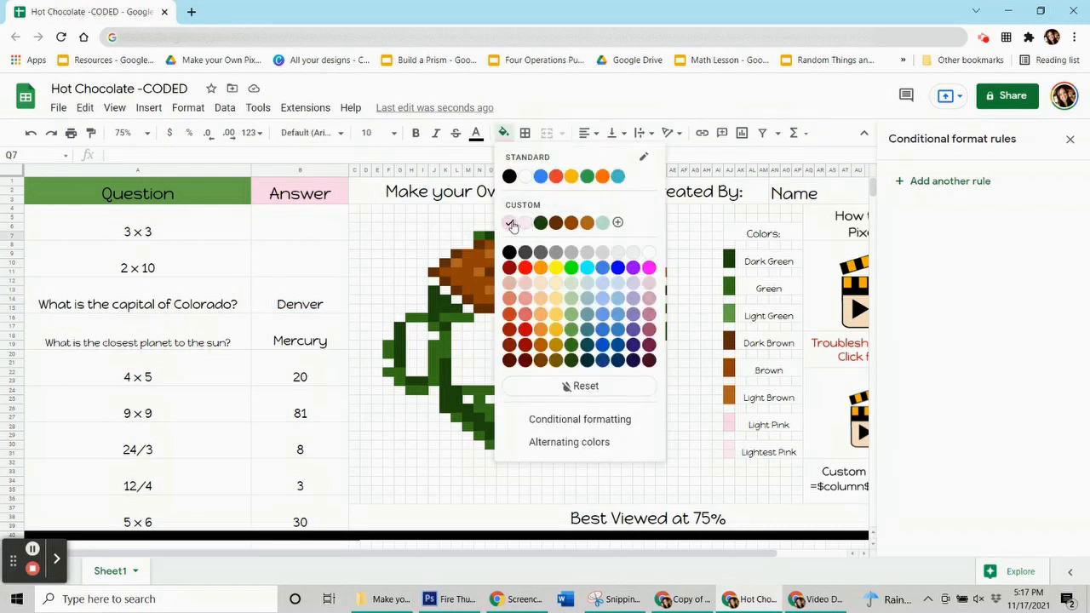
left_click(328, 304)
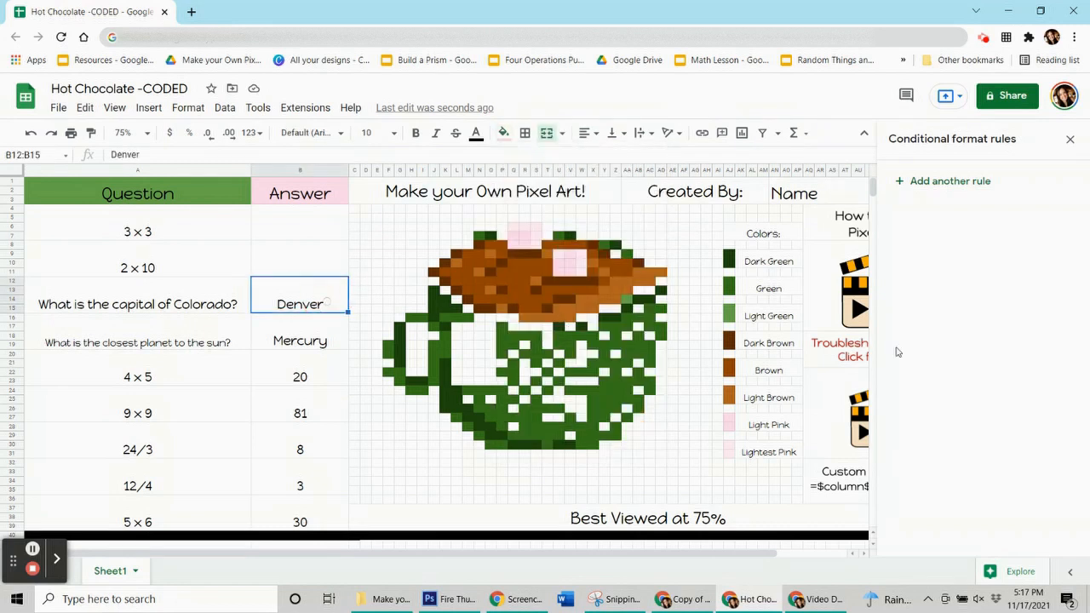
left_click(955, 184)
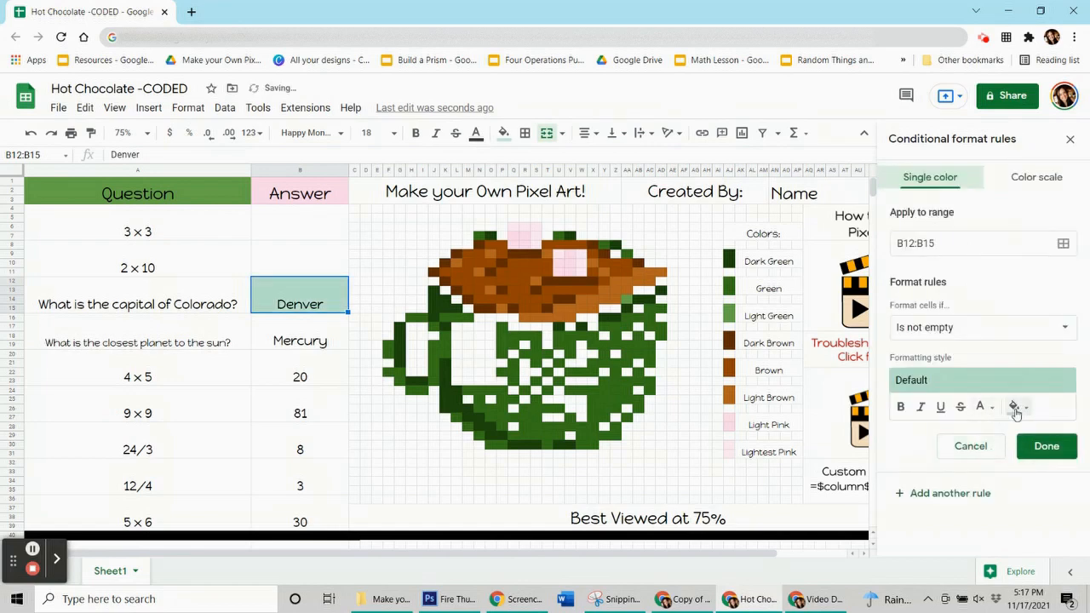
left_click(1015, 407)
left_click(878, 222)
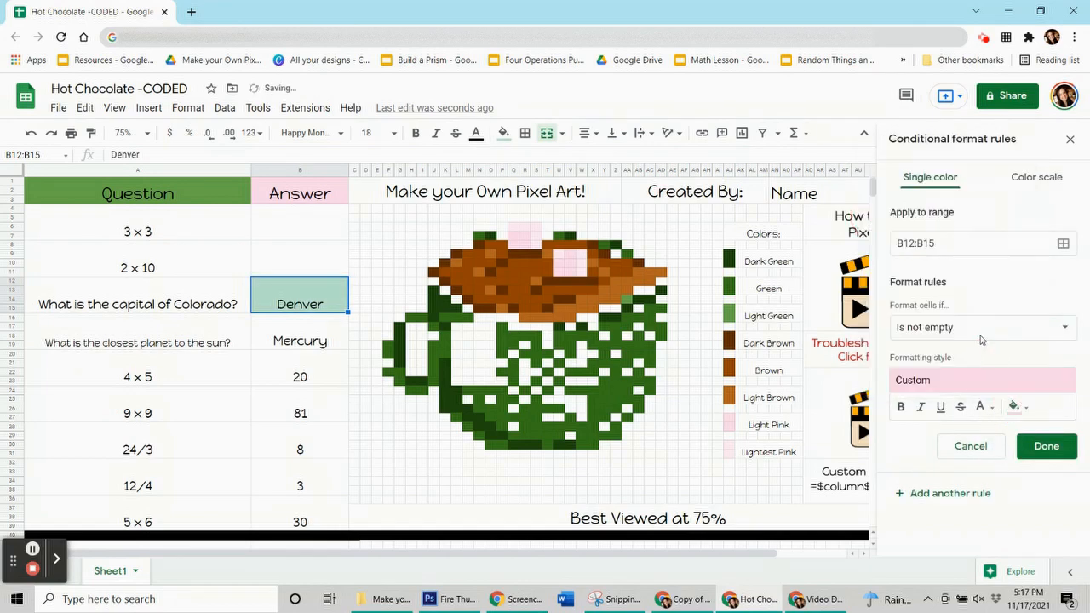
Set the rule's condition to the custom formula =$b$12="Denver"
left_click(976, 334)
scroll(970, 459, "down", 1)
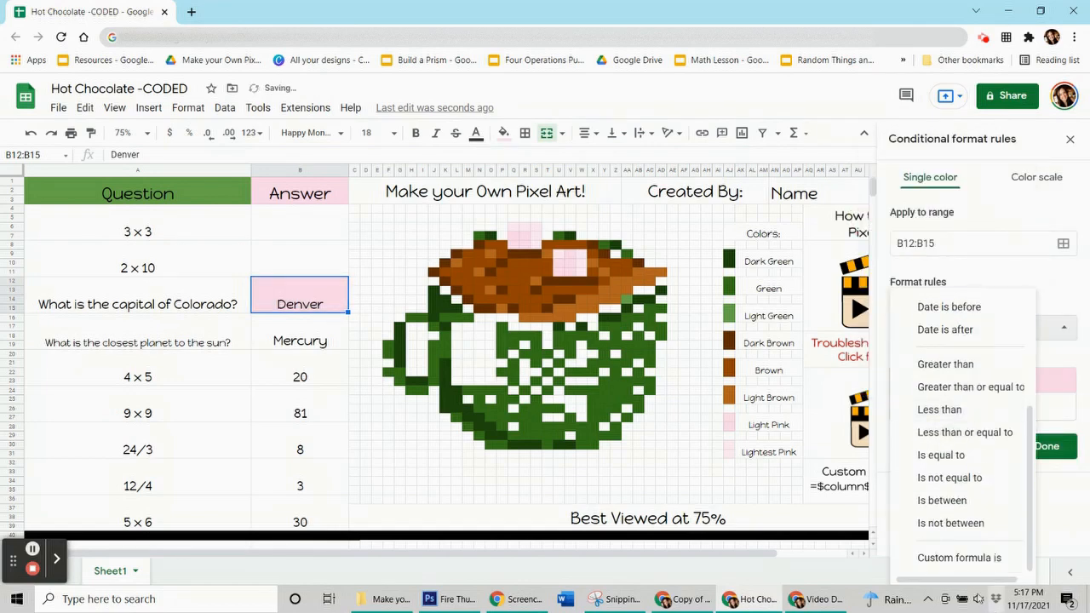
left_click(941, 555)
left_click(911, 360)
type("=$B$12=Denv")
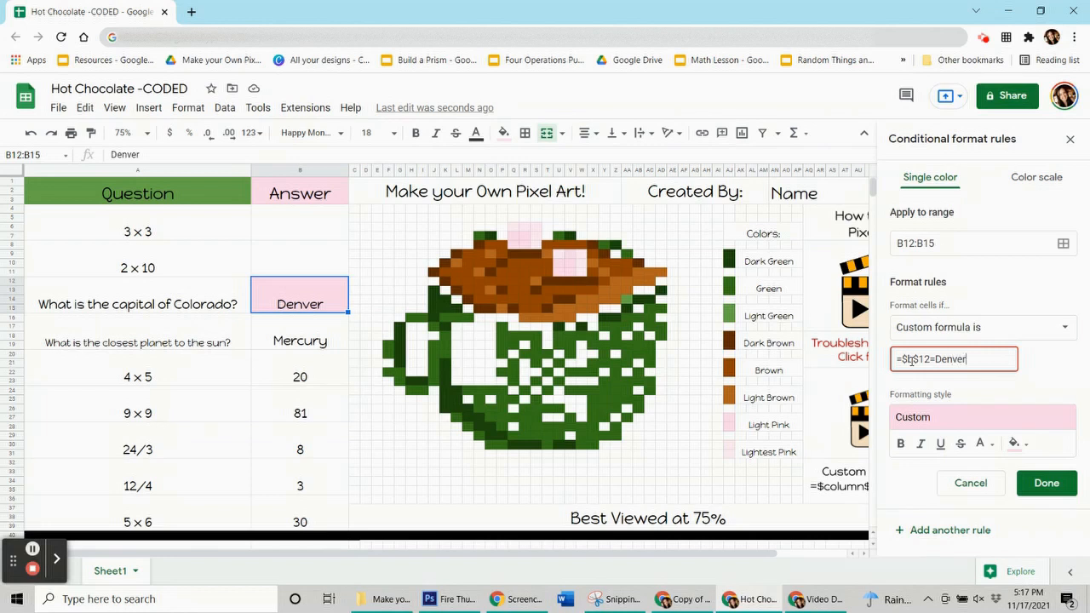
left_click(935, 350)
type("\"")
Add pixel ranges Q7:R8, U10:V11 and V9 to the Denver rule's range
left_click(1062, 244)
left_click_drag(542, 255, 167, 133)
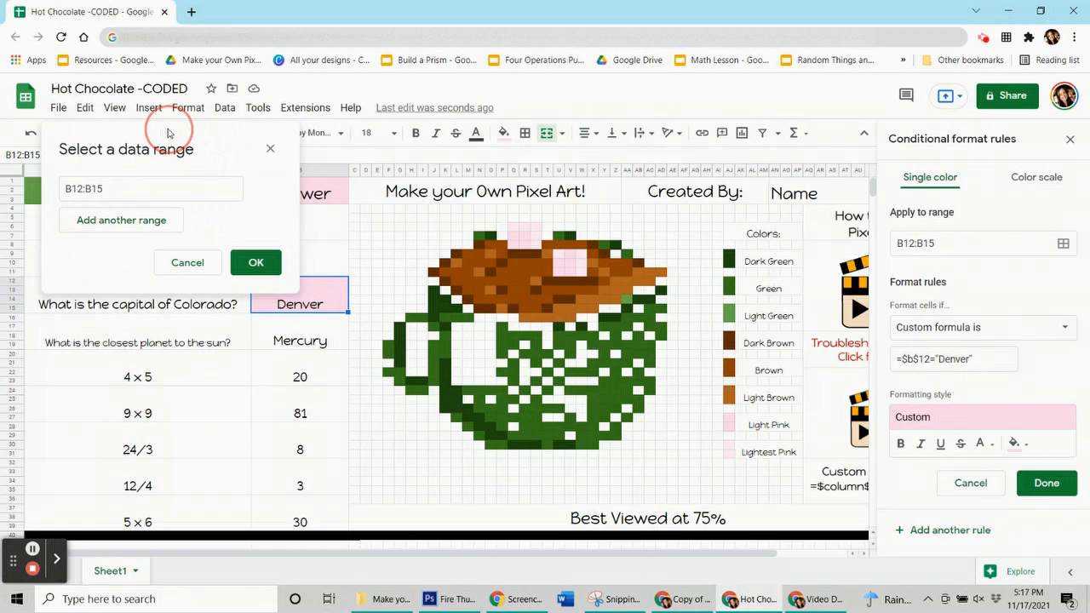
left_click_drag(521, 245, 511, 235)
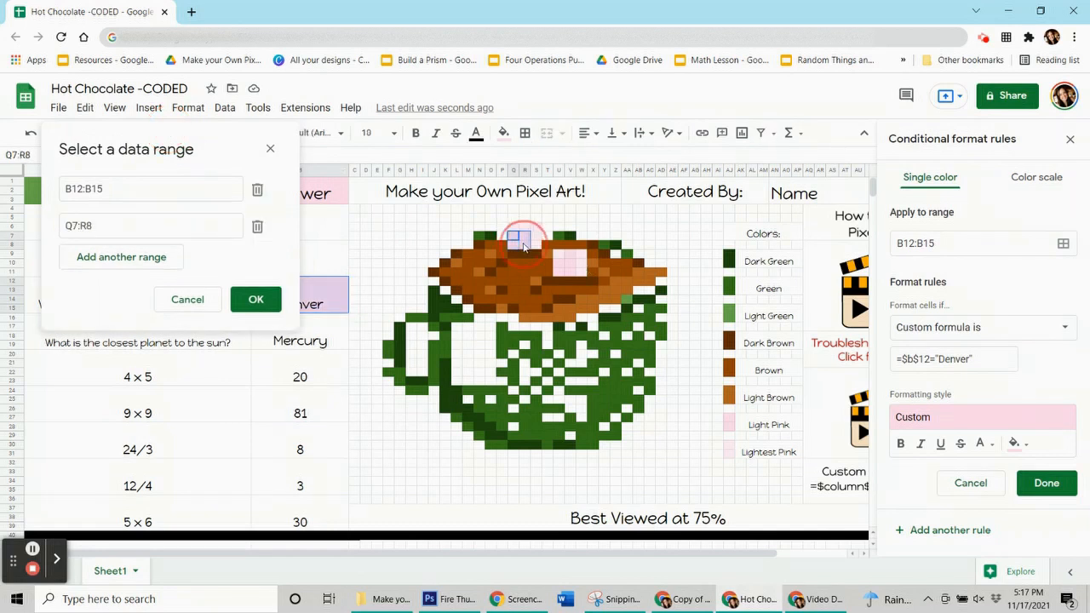
left_click_drag(560, 264, 570, 273)
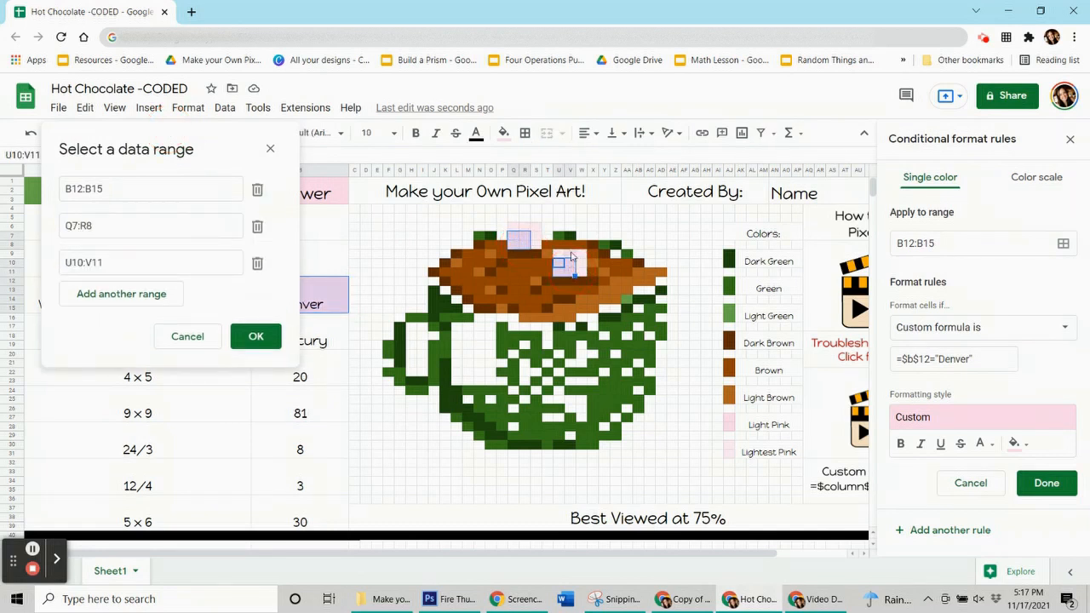
left_click(568, 255)
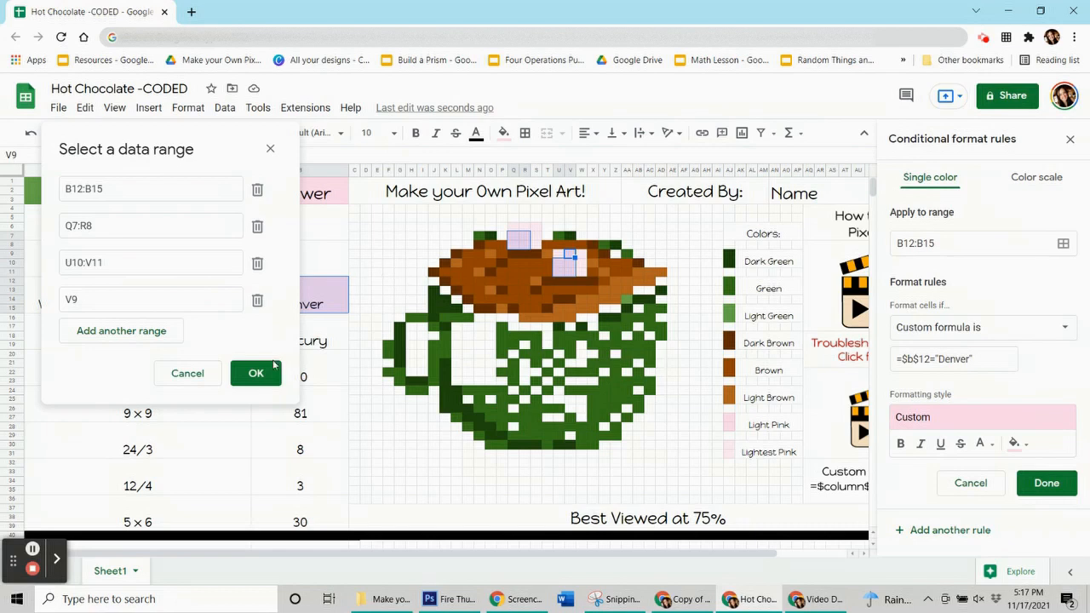
left_click(256, 373)
Save the Denver rule and reset the manual fill color of the selected answer cell and pixels
left_click(1046, 483)
left_click(504, 132)
left_click(610, 384)
left_click(247, 341)
Delete the Denver answer in B12:B15, re-enter Denver to test the rule, and clear it again
left_click(281, 303)
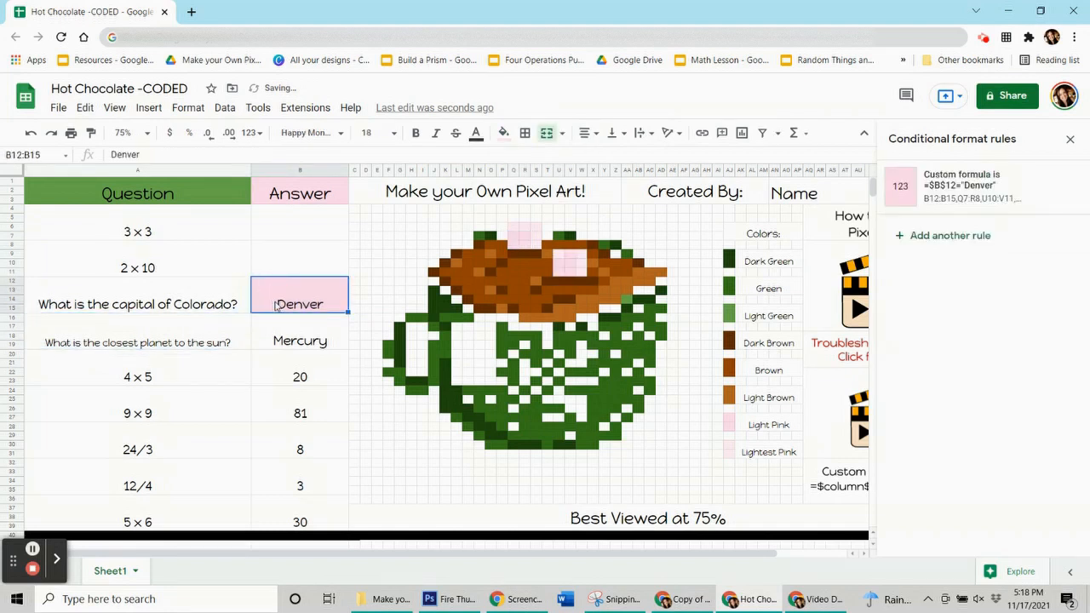
key("Delete")
left_click(294, 343)
left_click(294, 305)
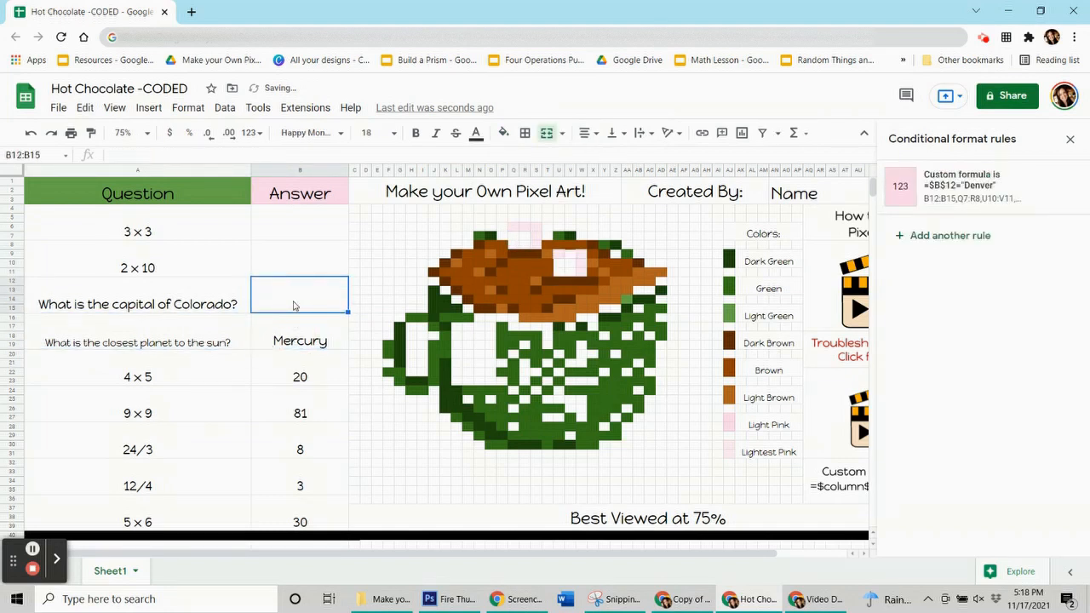
type("Denver")
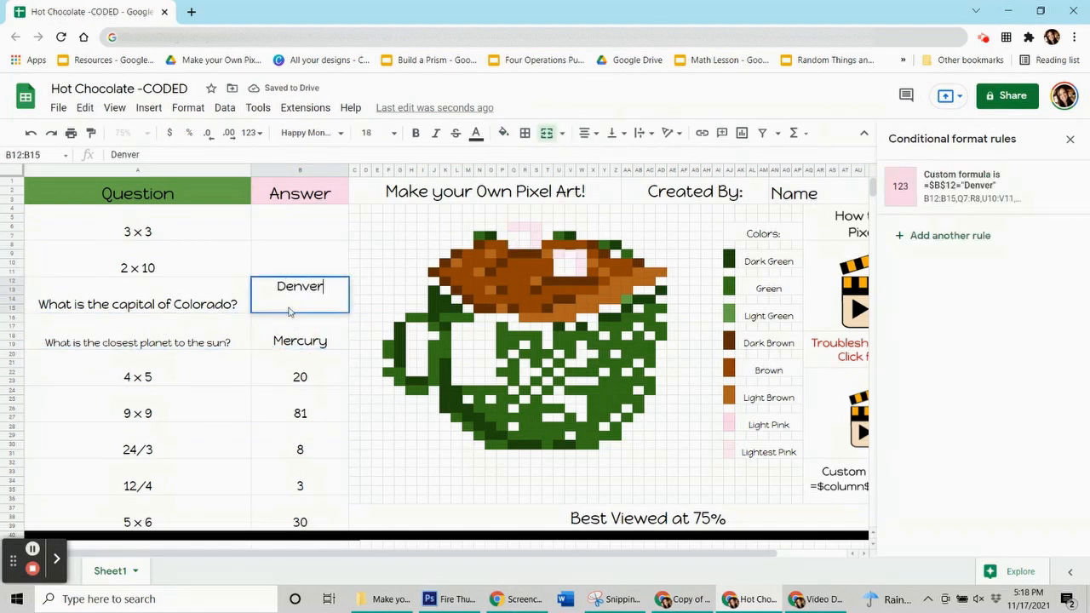
left_click(290, 341)
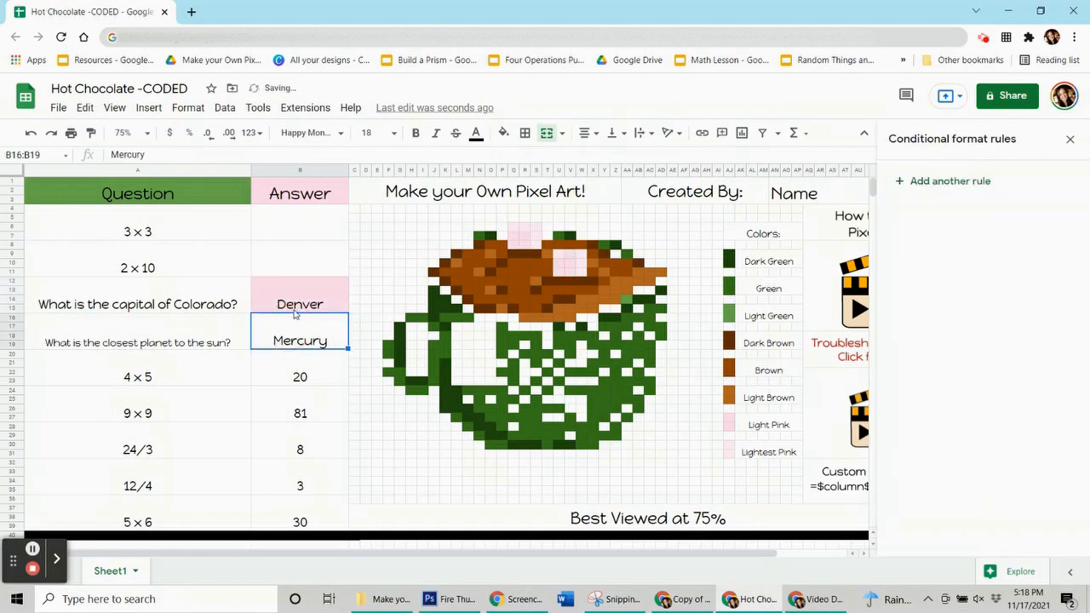
left_click(294, 311)
key("Delete")
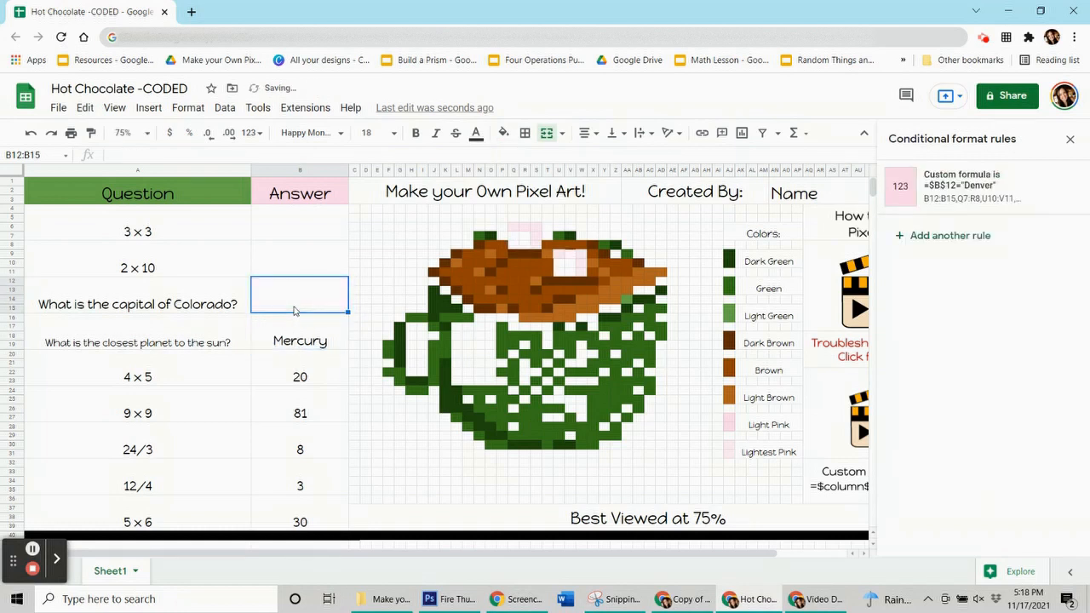
Check pixel O7's fill color and add a conditional format rule for B16:B19 with that dark green fill
left_click(300, 336)
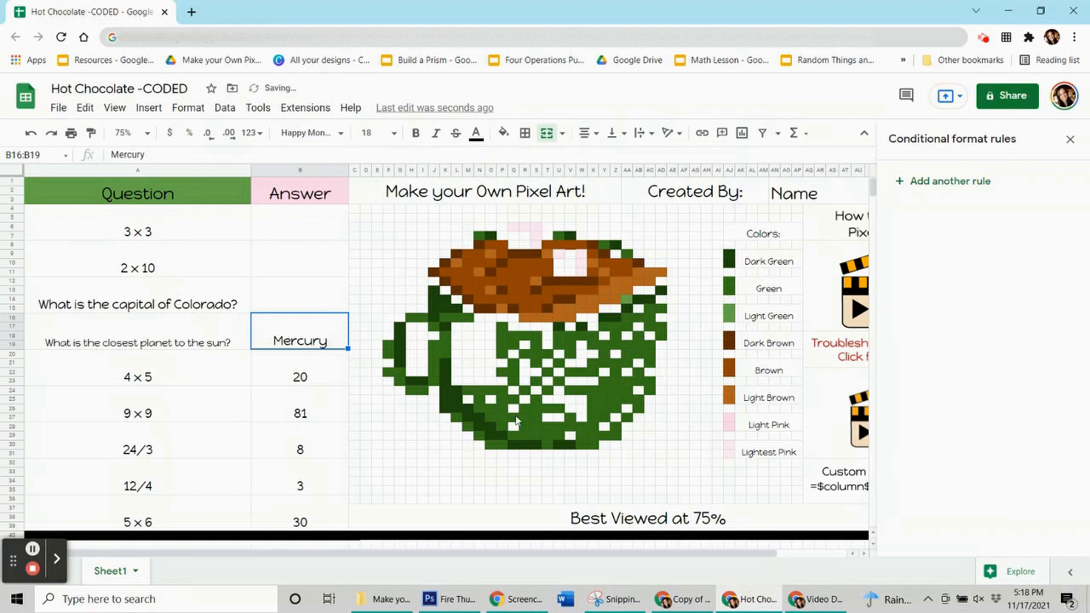
left_click(490, 241)
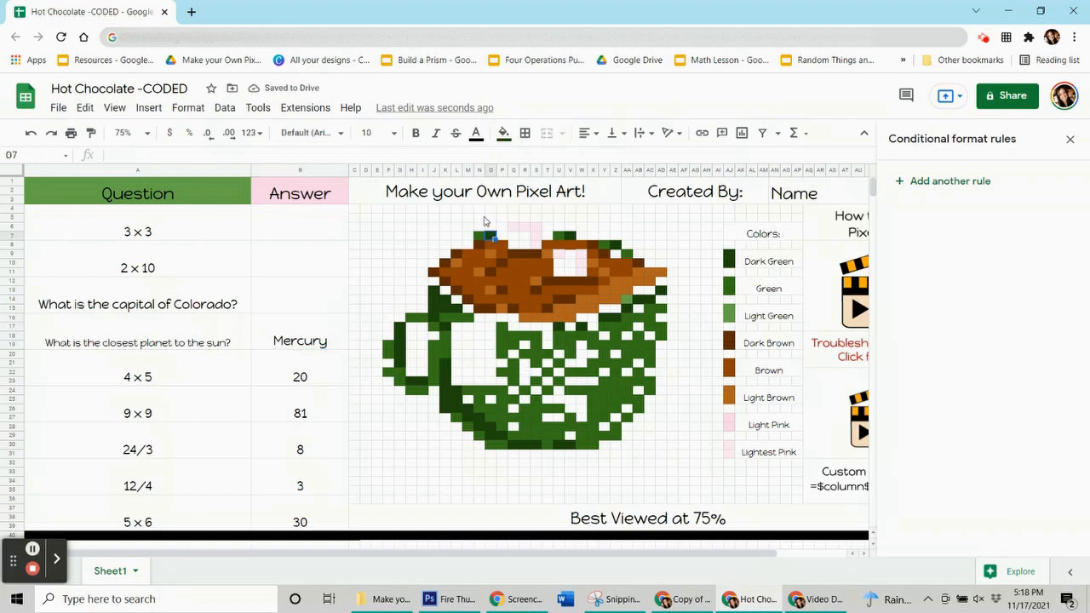
left_click(503, 133)
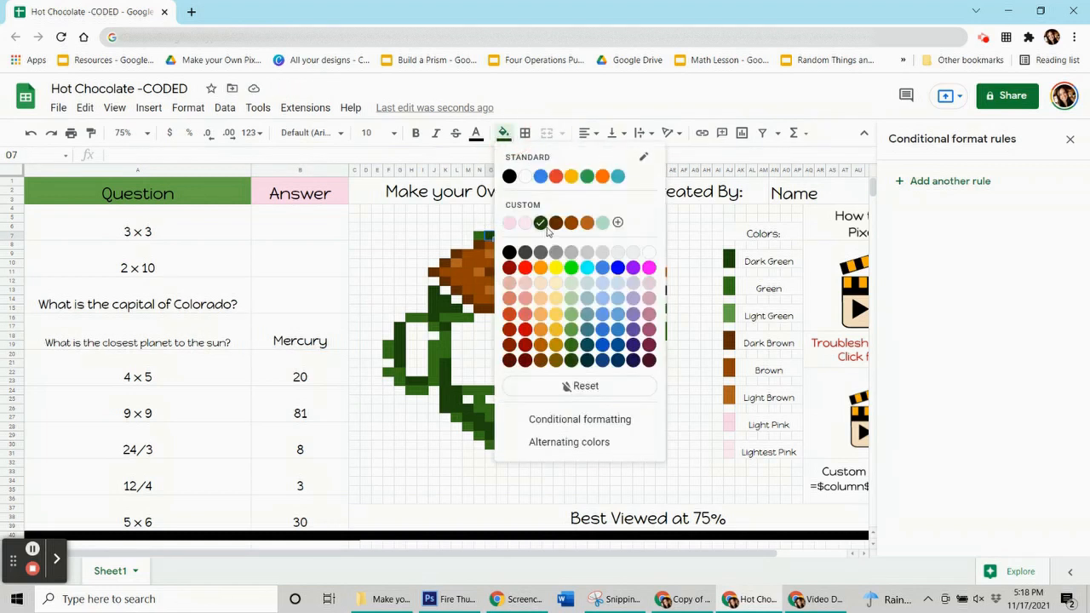
left_click(309, 345)
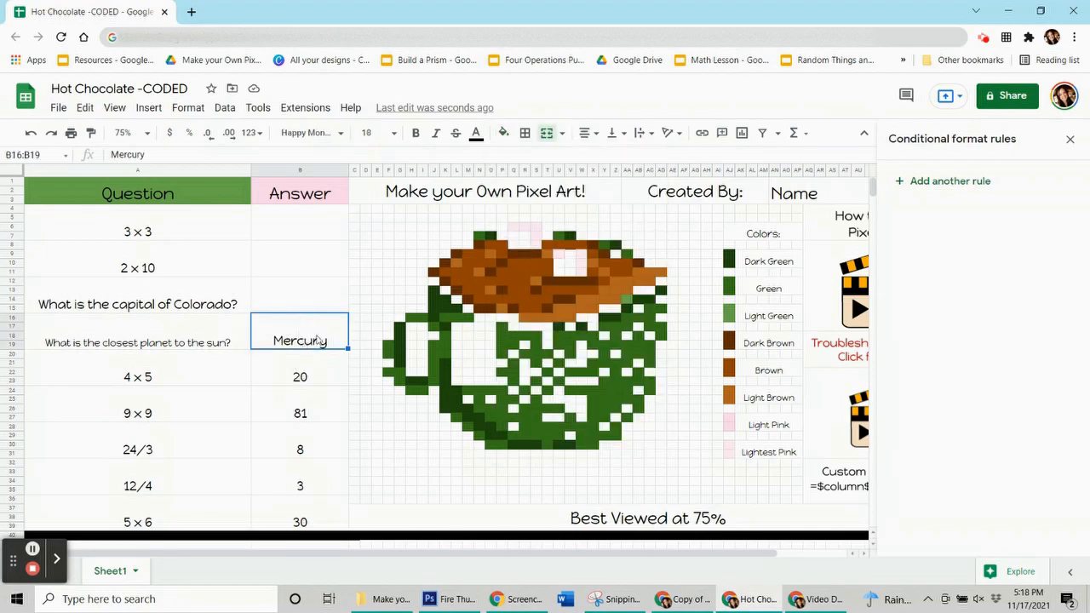
left_click(932, 181)
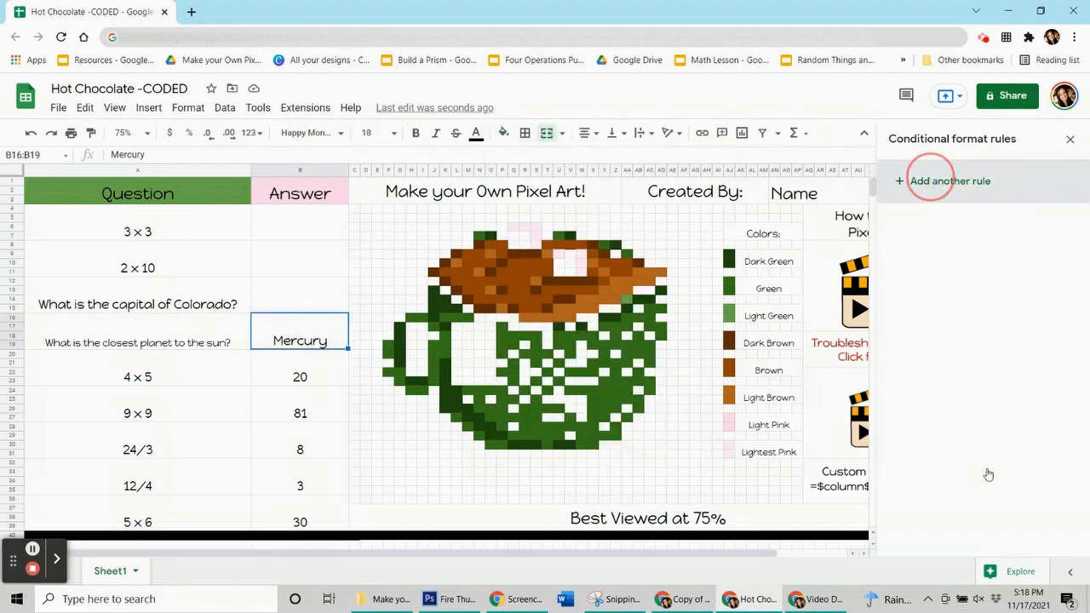
left_click(1019, 414)
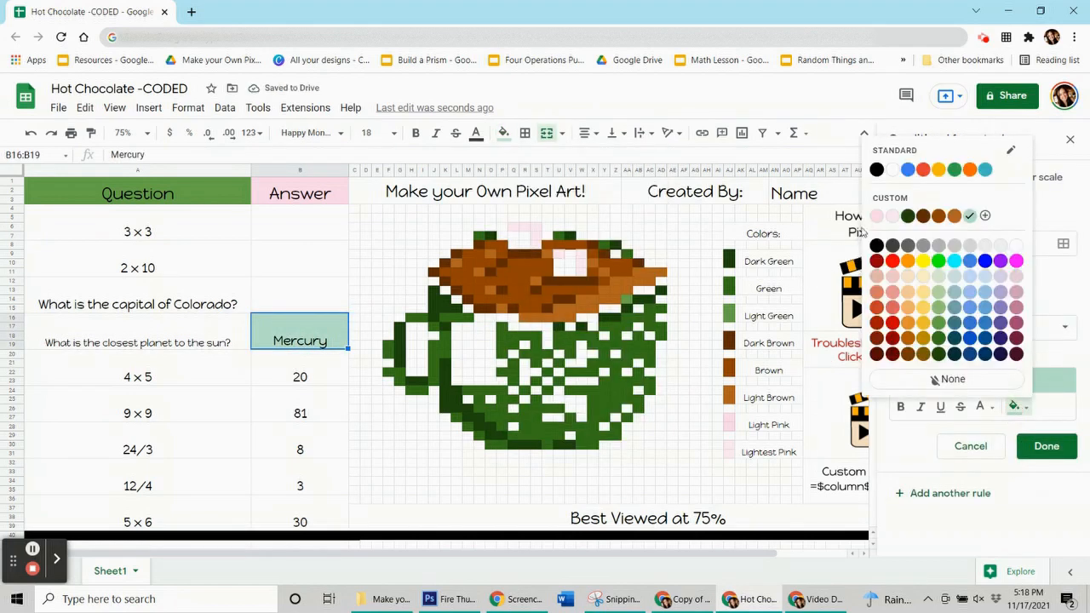
left_click(904, 218)
Set the rule's condition to the custom formula =$b$16="Mercury"
left_click(957, 326)
scroll(948, 414, "down", 3)
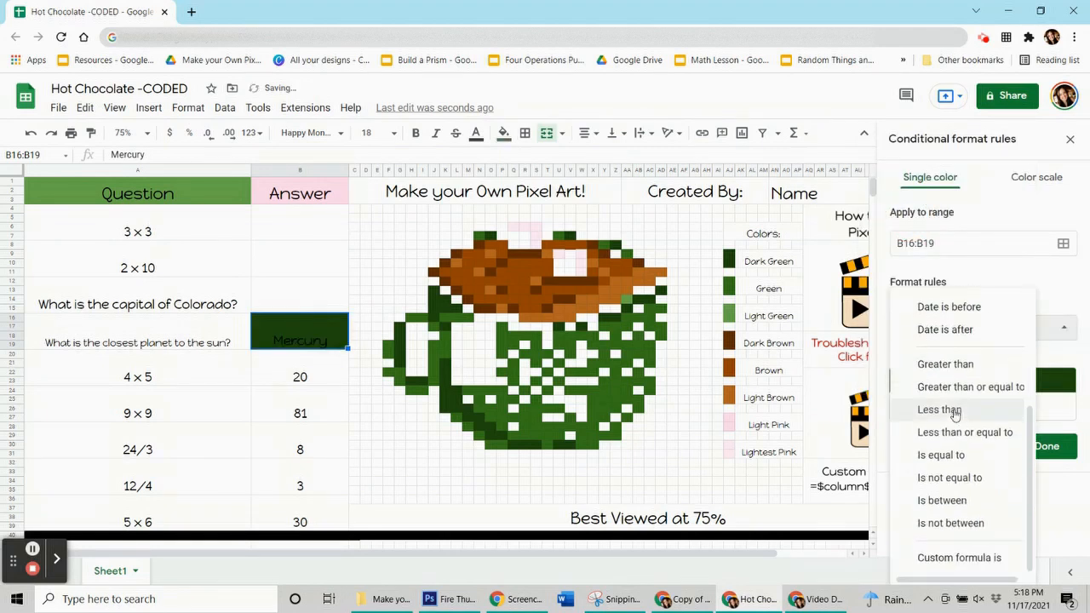
left_click(994, 557)
left_click(958, 358)
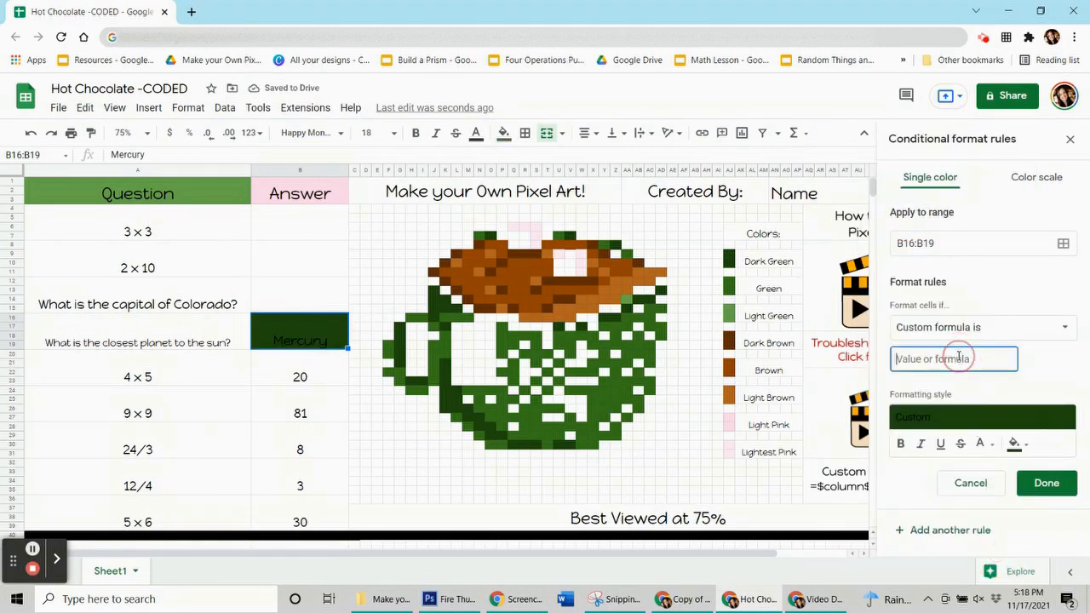
type("=$b$16")
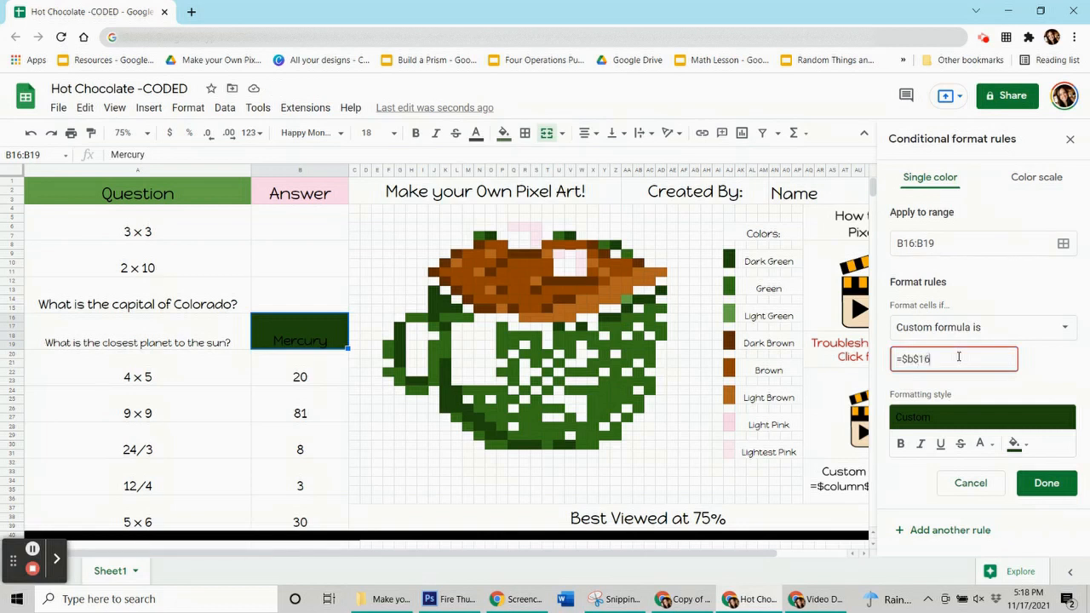
type("=\"Mercury\"")
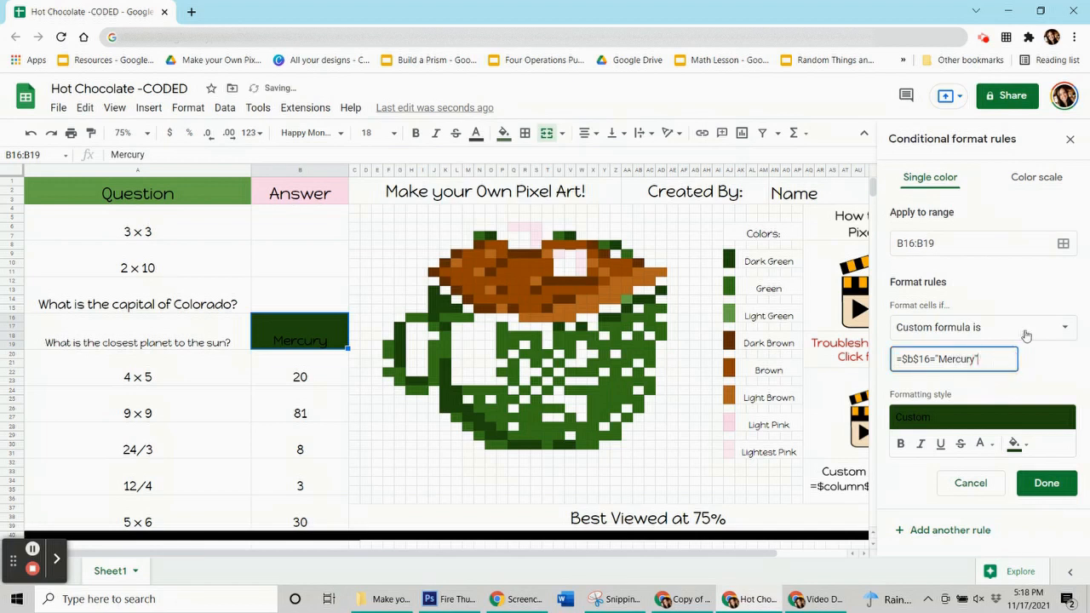
Add the dark green handle and upper edge pixels G17:G21, H23:I23, J13:J16, K14:K15, K17 and L15 to the Mercury rule's range
left_click(1062, 243)
left_click_drag(532, 258, 230, 128)
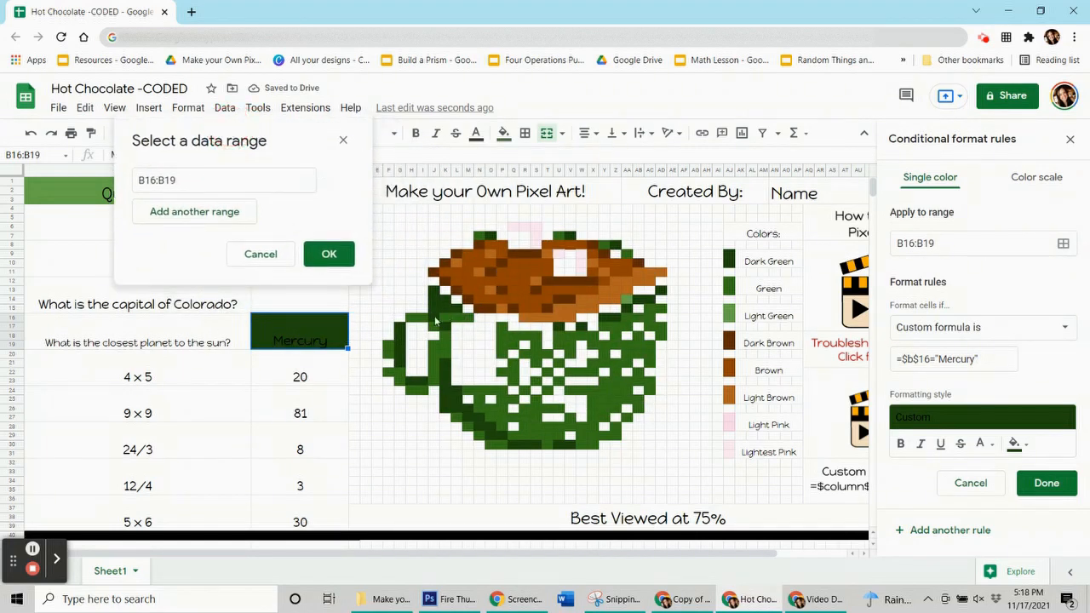
left_click_drag(399, 327, 420, 380)
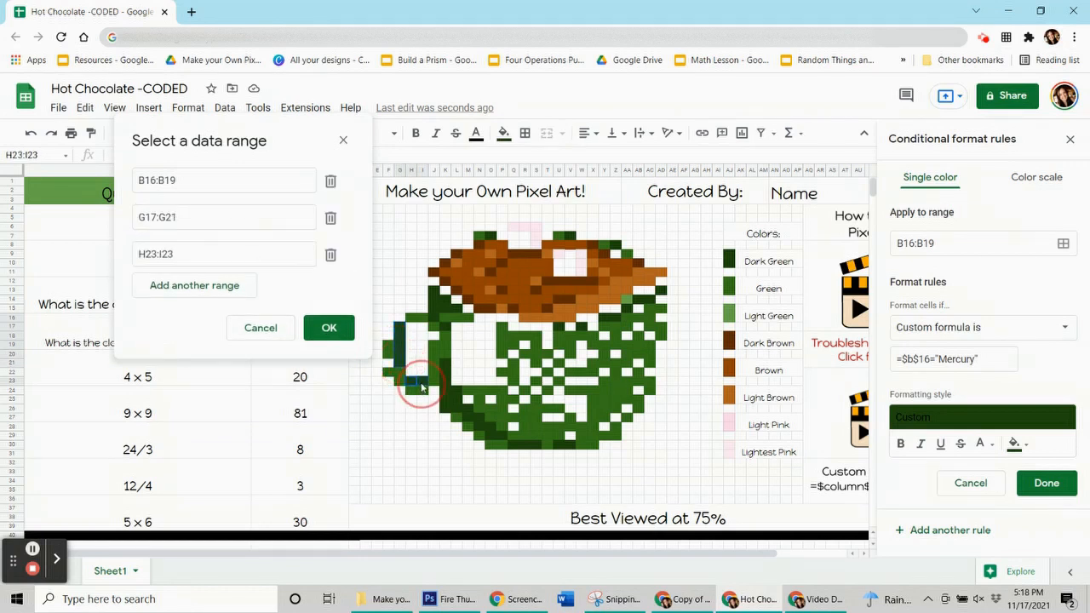
mouse_move(434, 292)
left_mouse_down()
mouse_move(435, 319)
mouse_move(445, 298)
left_mouse_up()
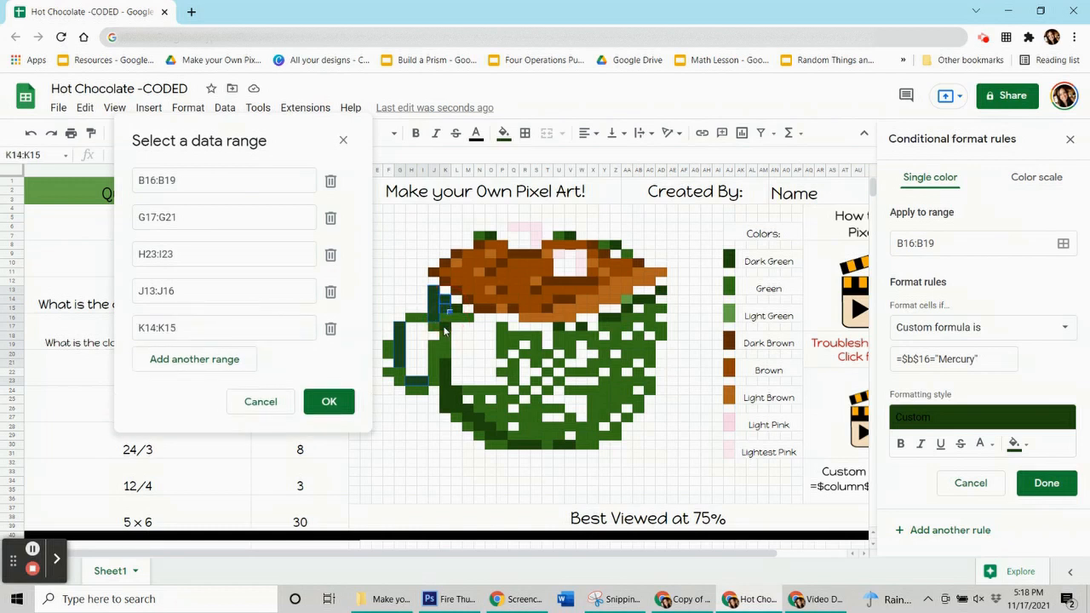
left_click(455, 320)
left_click(455, 364)
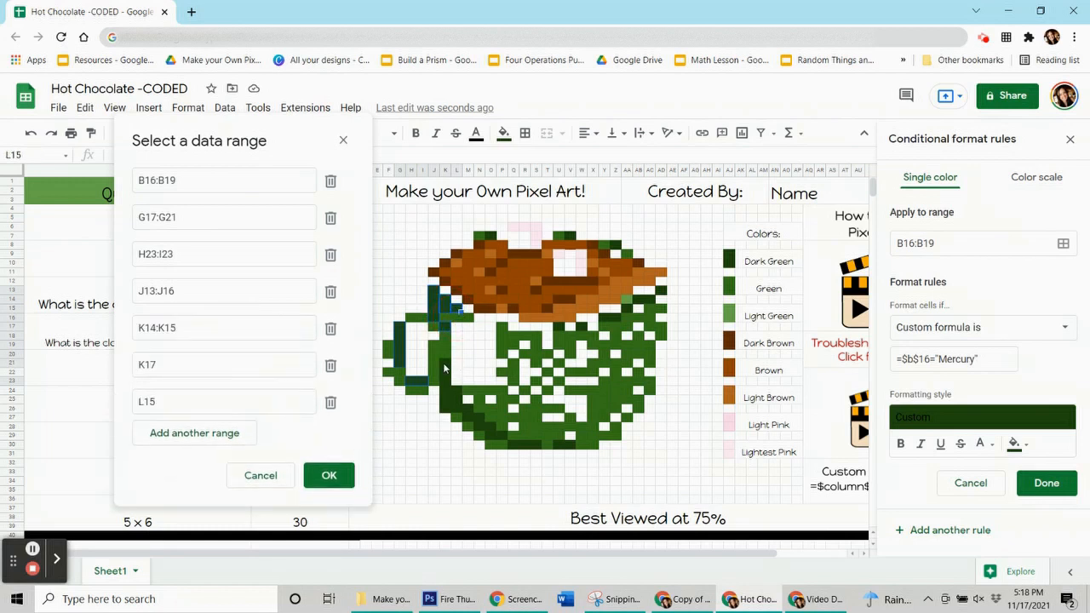
Add the mug's dark green lower outline through U30:V30 and the rim pixels U17, W17, Y16:Z16, AA15 and AB14:AC14 to the range
left_click_drag(445, 361, 570, 445)
left_click(504, 439)
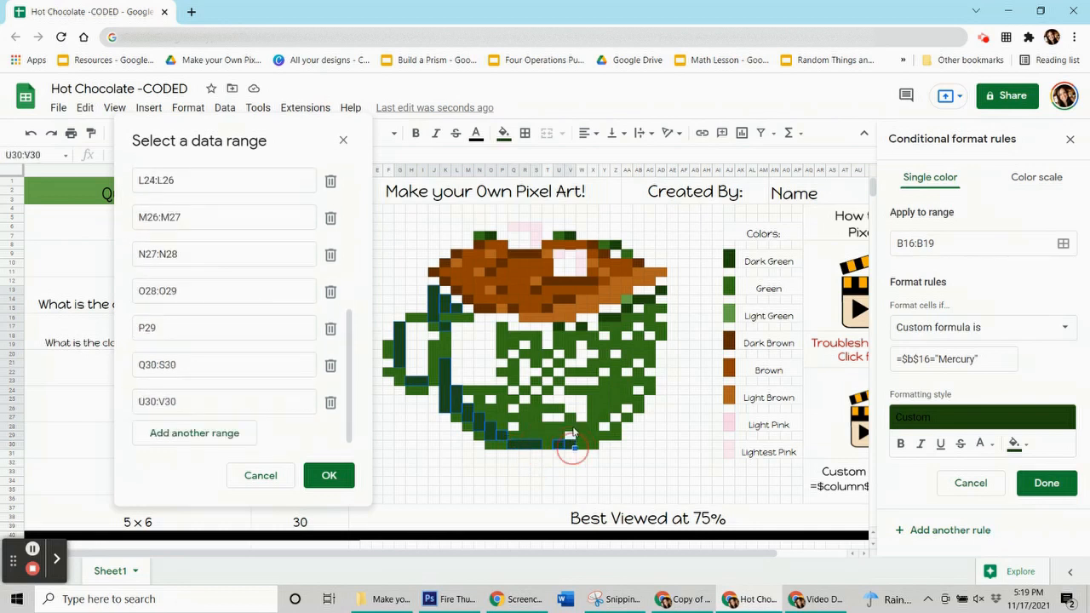
left_click(584, 330)
left_click(596, 328)
left_click_drag(606, 320, 655, 301)
left_click(628, 312)
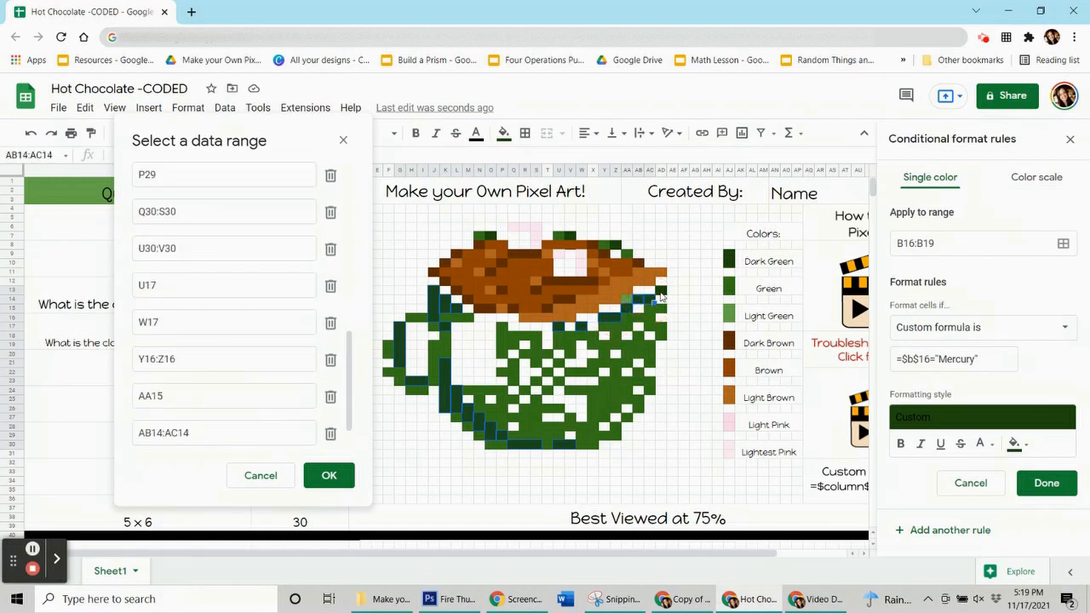
Add the remaining dark green pixels AD13, Z8, V7 and O7 to the Mercury rule's range
left_click(662, 294)
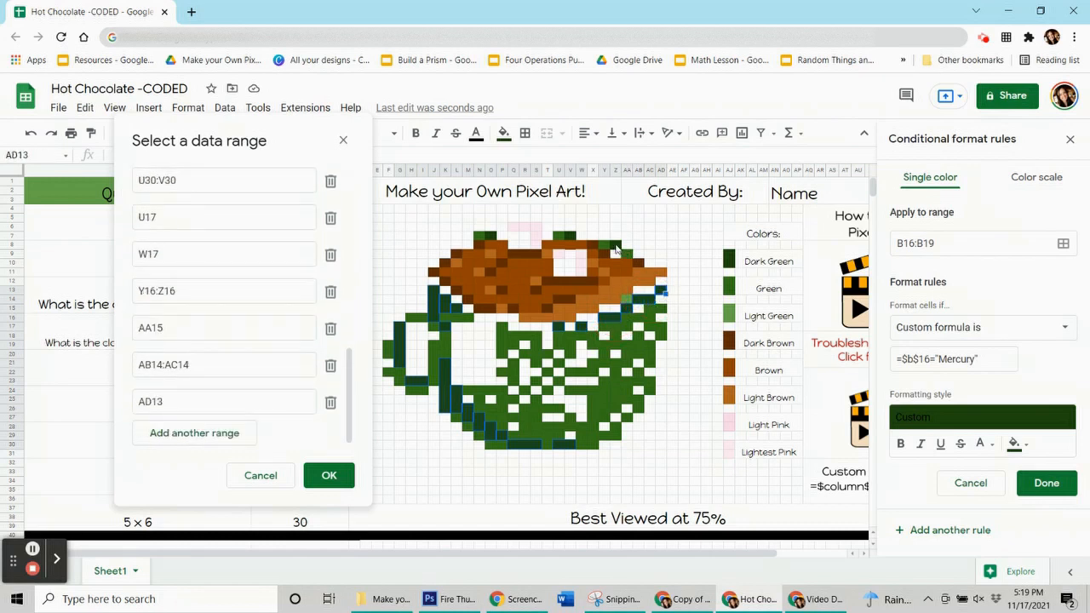
left_click(618, 249)
left_click(565, 238)
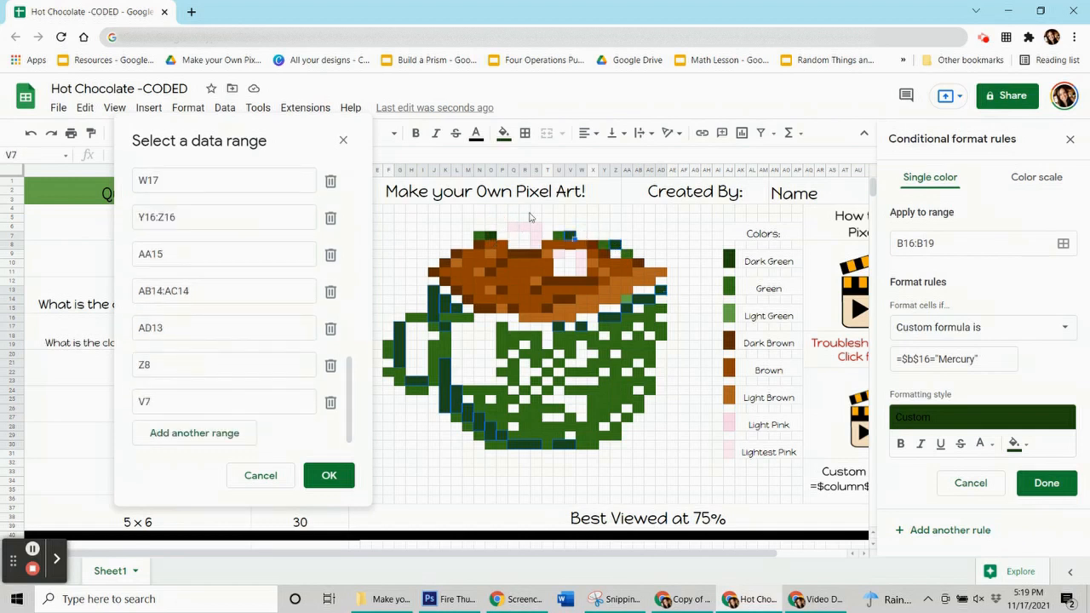
left_click(490, 236)
Save the Mercury rule's range and reset the manual dark green fill of its pixels
left_click(337, 480)
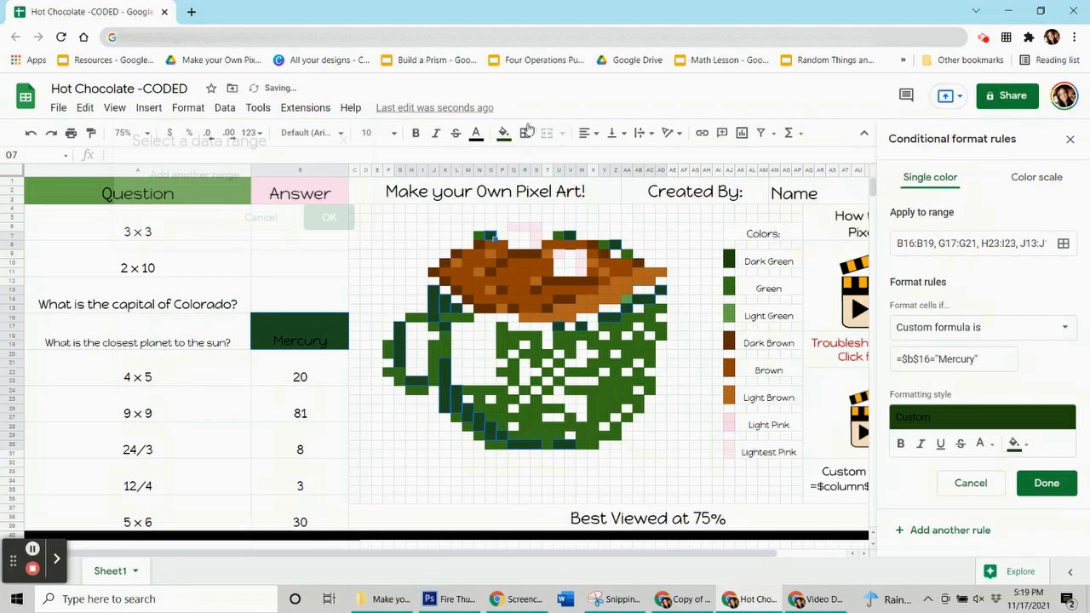
left_click(504, 134)
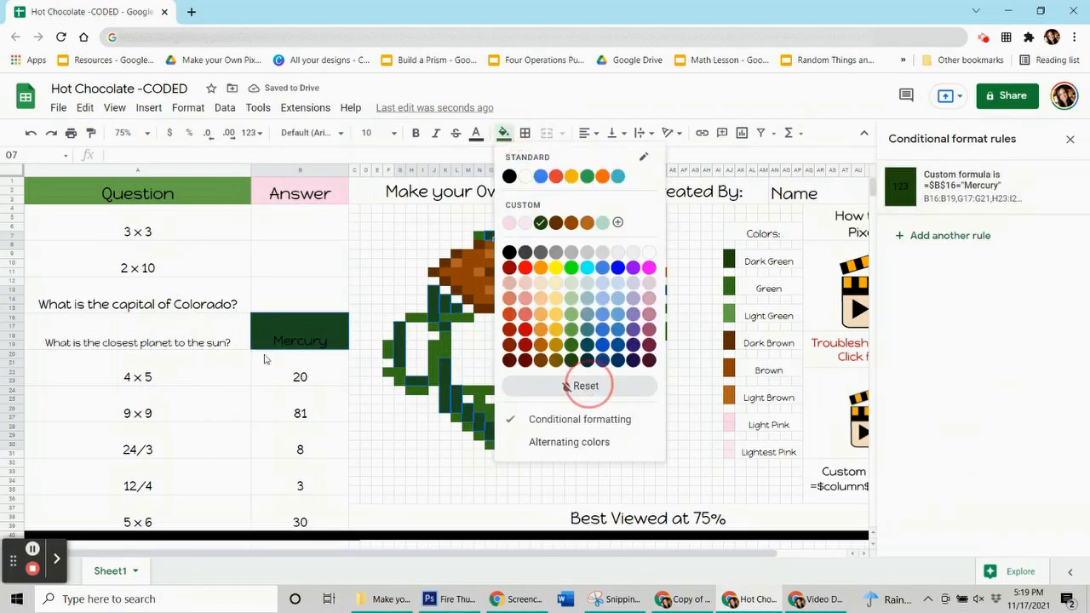
left_click(289, 375)
Delete the answer Mercury from B16:B19 and check the emptied answer cells
left_click(281, 342)
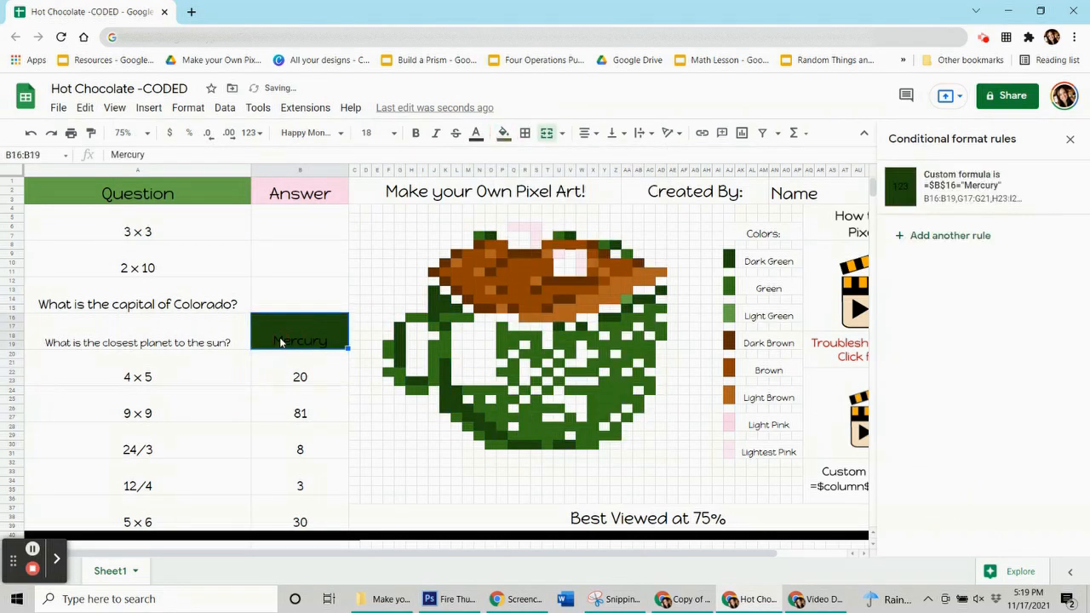
key("Delete")
left_click(304, 226)
left_click(304, 256)
left_click(307, 292)
left_click(319, 344)
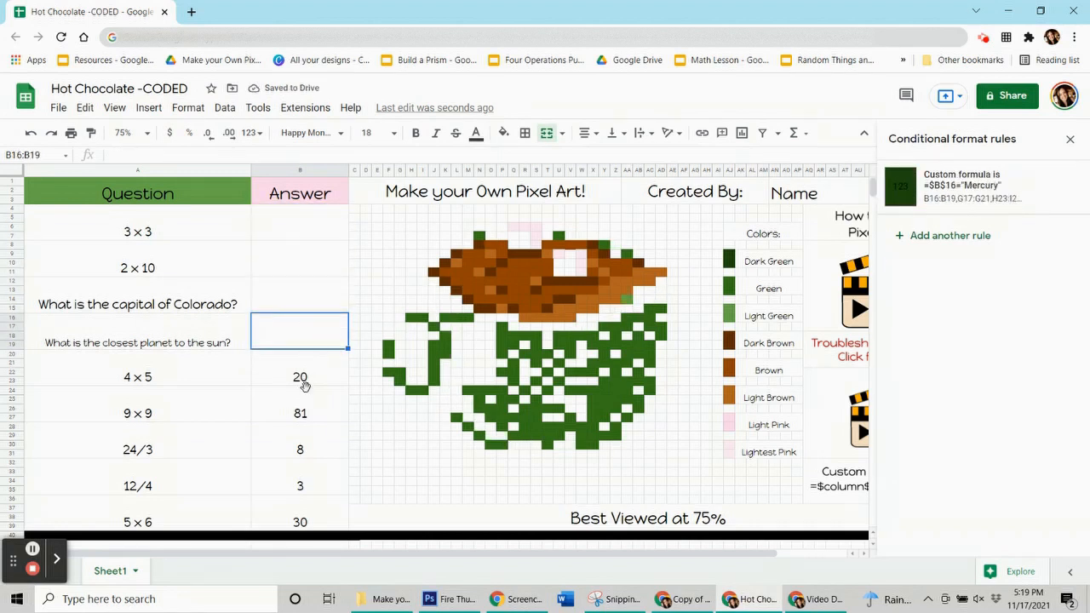
Create a light brown conditional format rule for the 4 × 5 answer in B20:B23 with the custom formula =$b$20=20
left_click(305, 383)
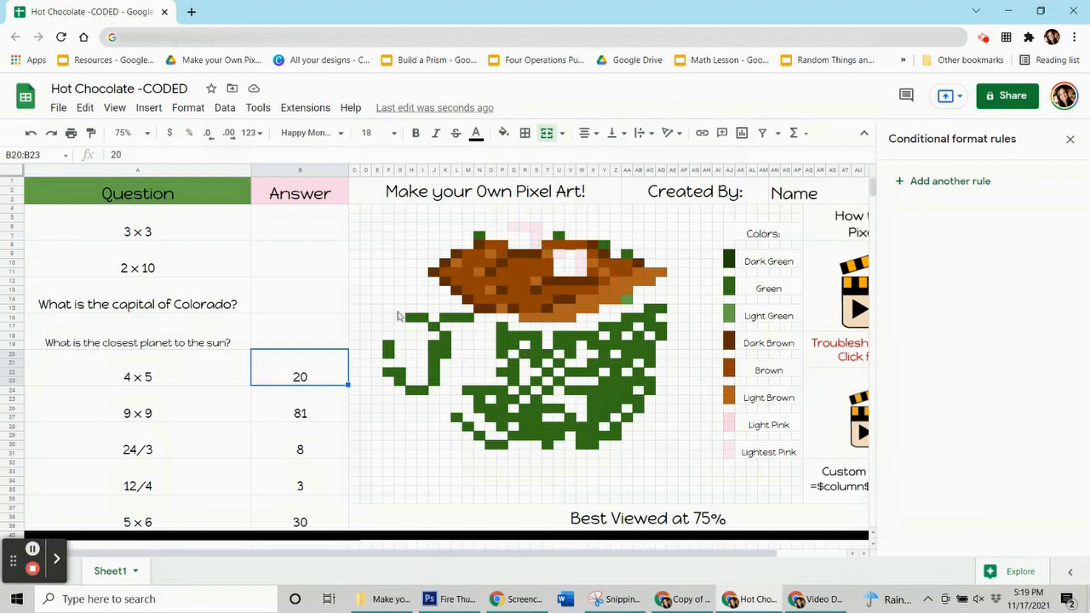
left_click(312, 377)
left_click(322, 417)
left_click(317, 446)
left_click(334, 488)
left_click(342, 512)
left_click(304, 376)
left_click(31, 547)
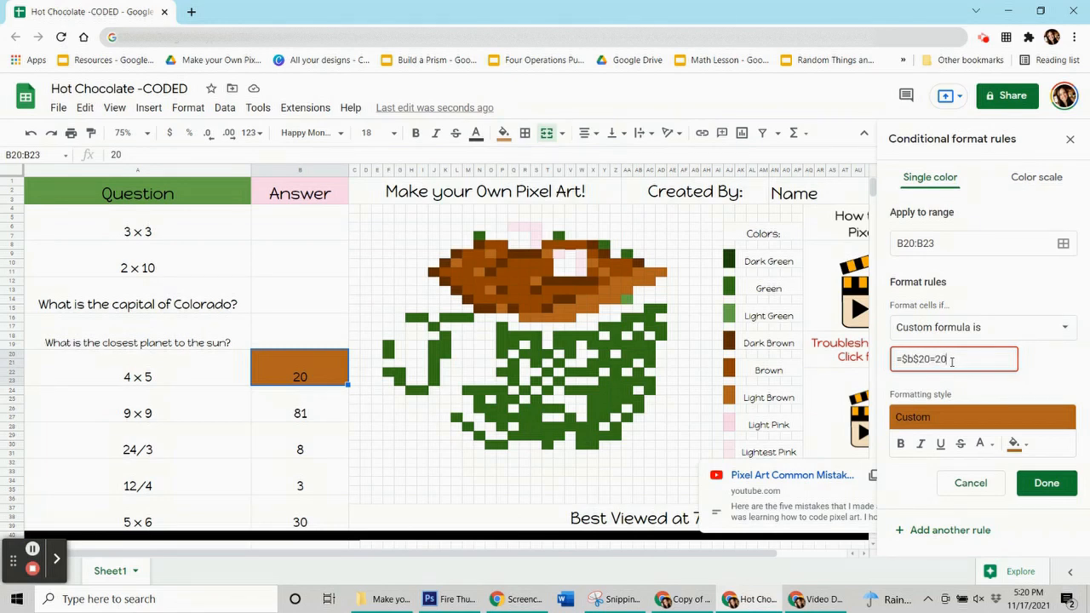
Add the scattered light brown pixels L10, O9, N11, O13, P15, S12 and T8:T9 to the rule's range
left_click(1062, 243)
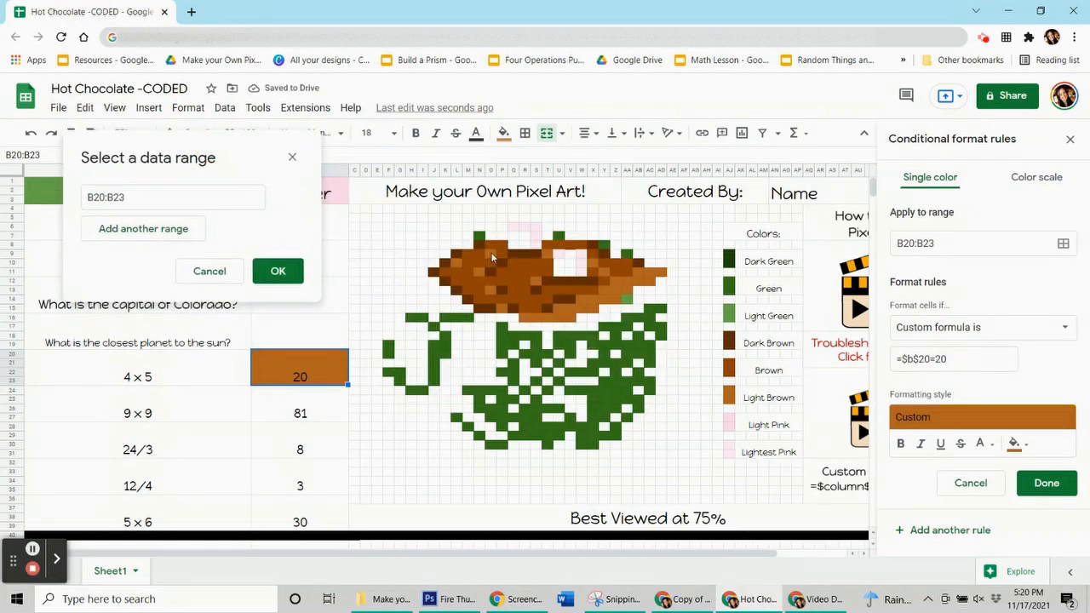
left_click(457, 262, "ctrl")
left_click(490, 253, "ctrl")
left_click(480, 272, "ctrl")
left_click(490, 290, "ctrl")
left_click(501, 307, "ctrl")
left_click(534, 280, "ctrl")
left_click_drag(546, 243, 546, 253)
Add X10, Y11, AD11, AB11:AC12, Z12:AA13, Y13, W14:Z14, U15:X15 and R16:V16 to the light brown range and save the rule
left_click(590, 262, "ctrl")
left_click(601, 271, "ctrl")
left_click(657, 271, "ctrl")
left_click_drag(634, 272, 559, 310)
left_click(601, 290, "ctrl")
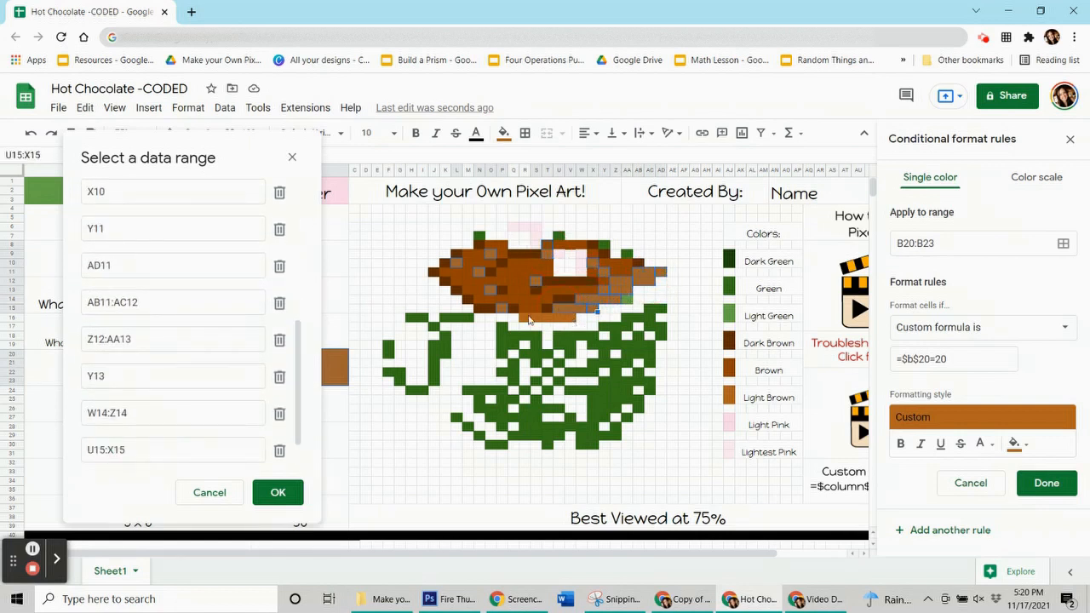
left_click(278, 492)
left_click(1046, 483)
Reset the manual fill of the light brown pixels and delete the answer 20 from B20:B23
left_click(503, 132)
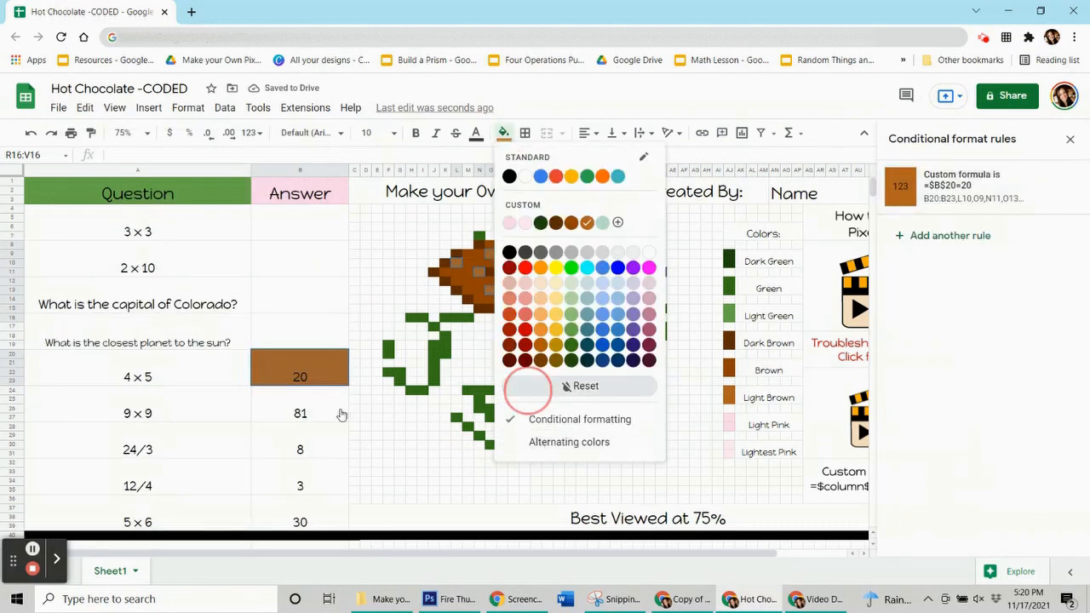
left_click(314, 365)
key("Delete")
Create a light pink conditional format rule for the 9 × 9 answer in B24:B27 with the custom formula =$b$24=81
left_click(300, 408)
left_click(505, 133)
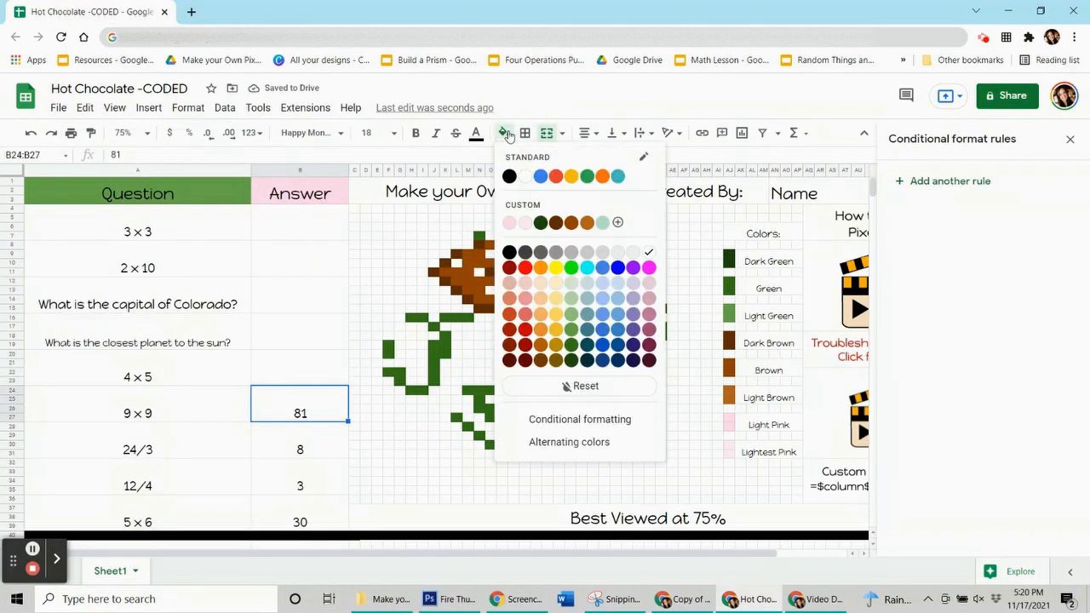
key("Escape")
left_click(949, 180)
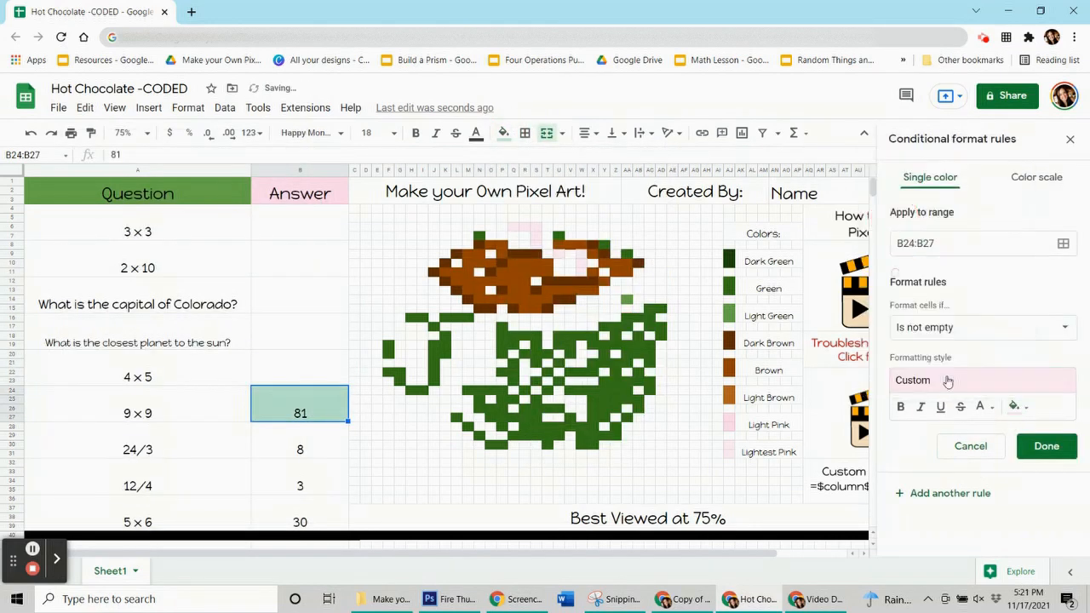
left_click(979, 327)
left_click(959, 558)
left_click(962, 358)
type("=$b$24=81")
Add the light pink pixels Q6:S6, S7:S8, U9 and W9:W11 to the rule's range and save the rule
left_click(1062, 244)
left_click_drag(573, 256, 230, 151)
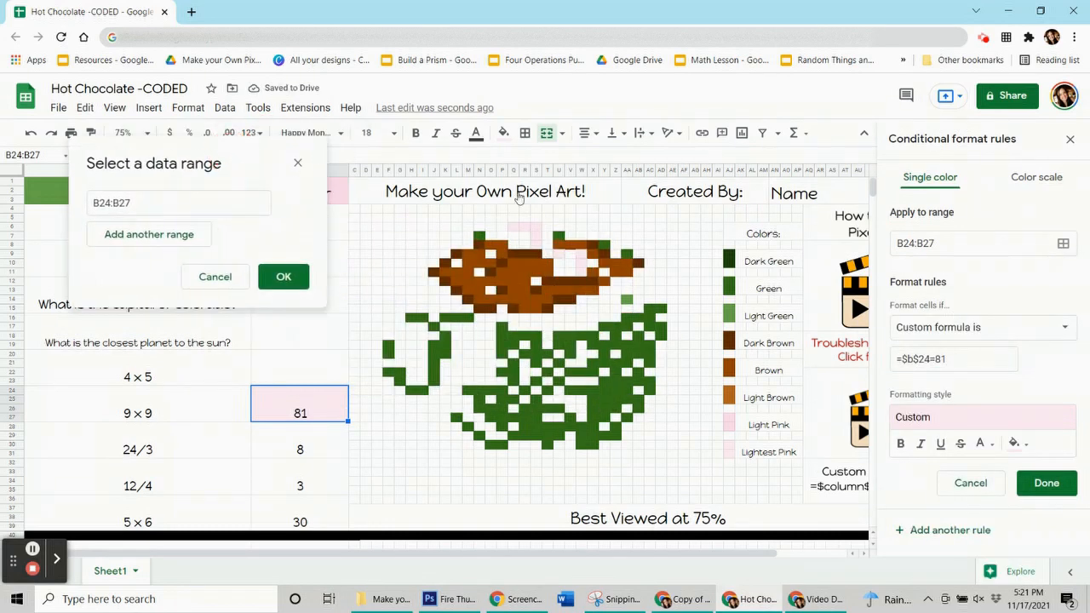
left_click_drag(513, 227, 581, 272)
left_click(559, 254, "ctrl")
left_click(283, 424)
left_click(1046, 483)
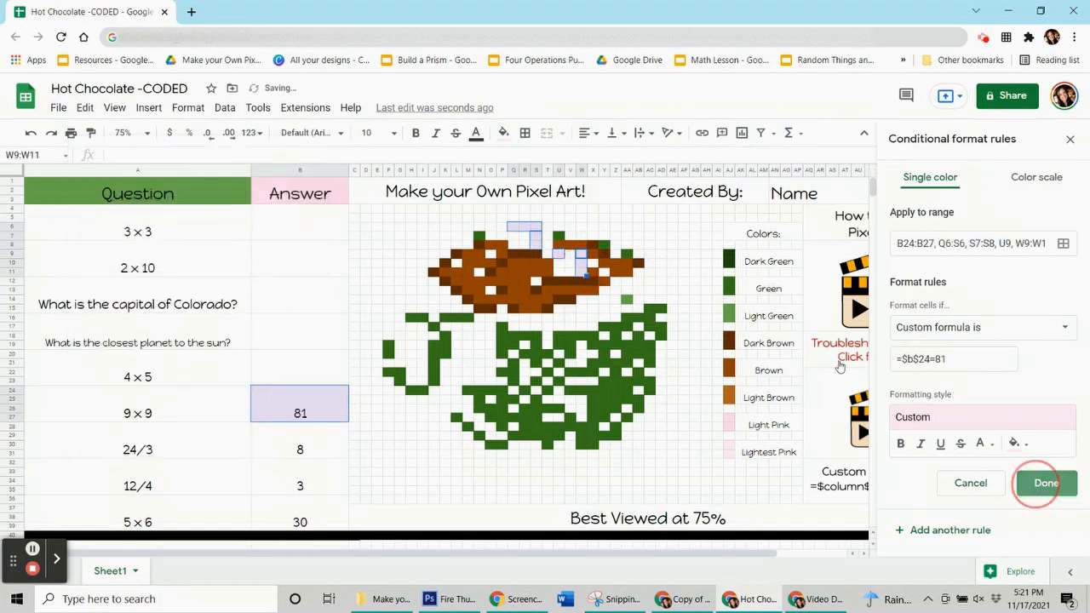
Reset the manual fill of the light pink pixels and delete the answer 81 from B24:B27
left_click(322, 409)
left_click(281, 449)
Create a dark brown conditional format rule for the 24/3 answer in B28:B31 with the custom formula =$b$28=8
left_click(907, 182)
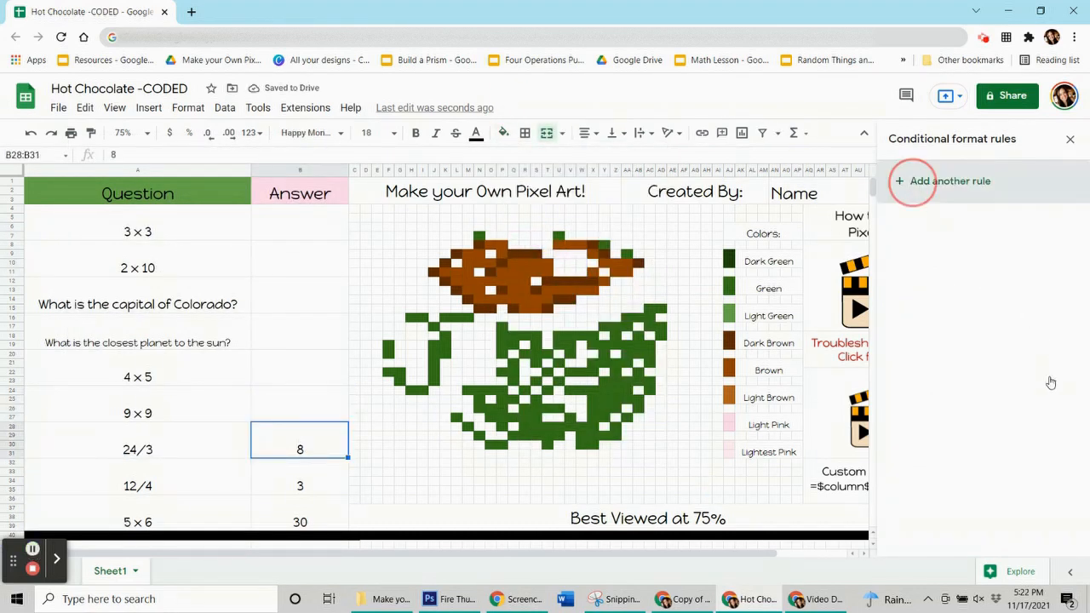
left_click(923, 217)
left_click(979, 329)
scroll(969, 460, "down", 5)
left_click(963, 558)
left_click(956, 361)
type("=$b$28-8")
key("BackSpace")
key("BackSpace")
type("=8")
Add the chocolate's dark brown outer edge pixels N8, L9, K10, J11, K12, L13, M14 and N15:O15 to the rule's range
left_click(1063, 243)
left_click_drag(586, 264, 240, 121)
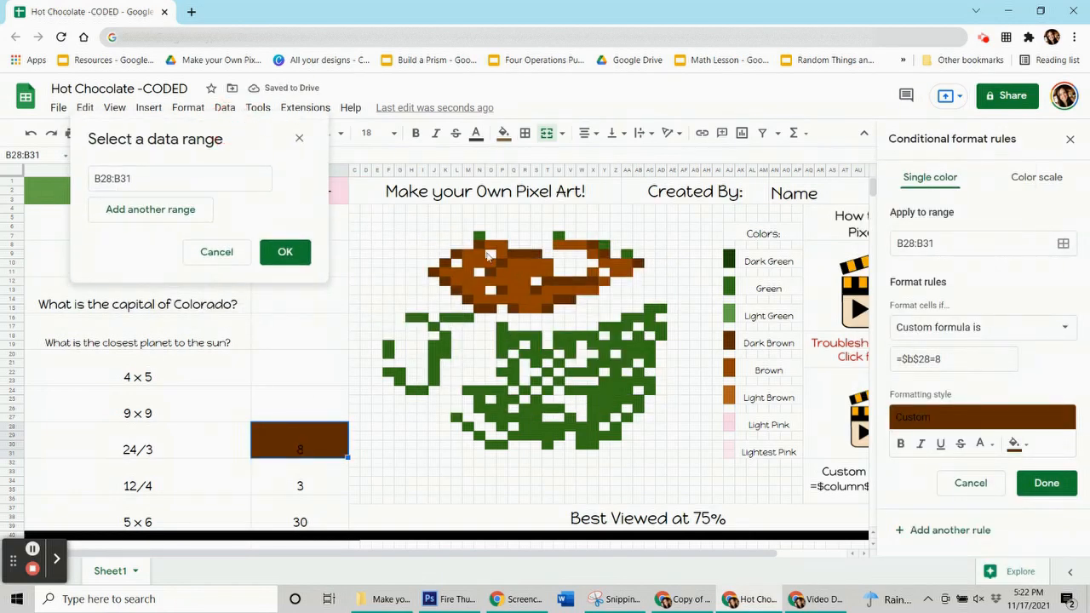
left_click(469, 244, "ctrl")
left_click(451, 253, "ctrl")
left_click(441, 262, "ctrl")
left_click(433, 271, "ctrl")
left_click(446, 280, "ctrl")
left_click(458, 289, "ctrl")
left_click(469, 298, "ctrl")
left_click_drag(481, 308, 492, 308)
Add the inner dark brown pixels O11, P10, P13, Q15, S13, T15, U14:V14 and T12:X12 to the rule's range
left_click(492, 271, "ctrl")
left_click(504, 263, "ctrl")
left_click(503, 290, "ctrl")
left_click(515, 308, "ctrl")
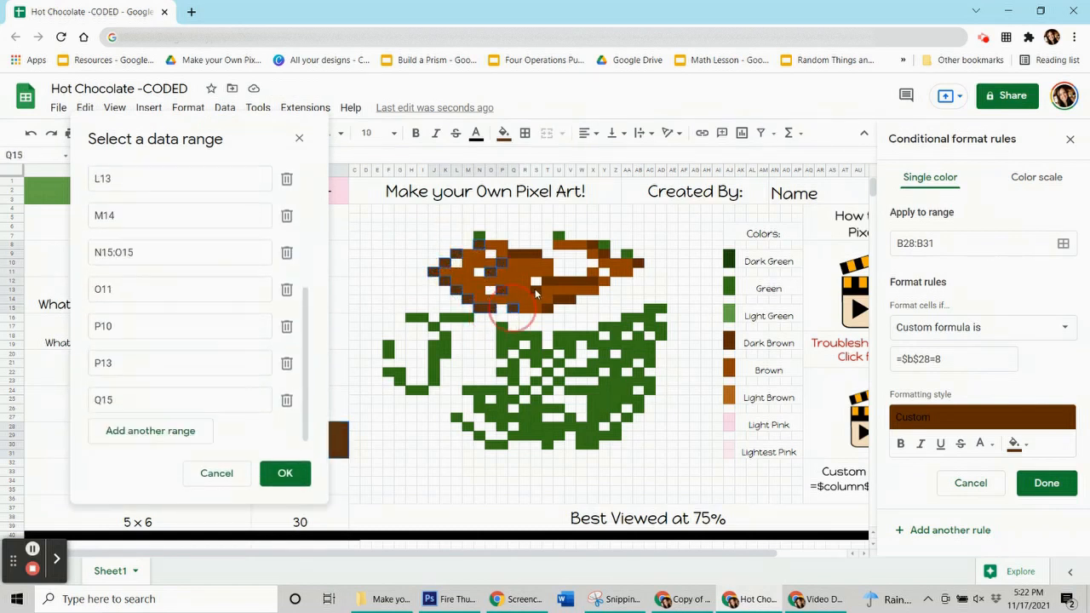
left_click(538, 289, "ctrl")
left_click(550, 308, "ctrl")
left_click_drag(561, 297, 550, 278)
Add the remaining dark brown pixels Q9:S9, X8, Y9 and AB10 to the range and save the rule
left_click_drag(538, 255, 516, 254)
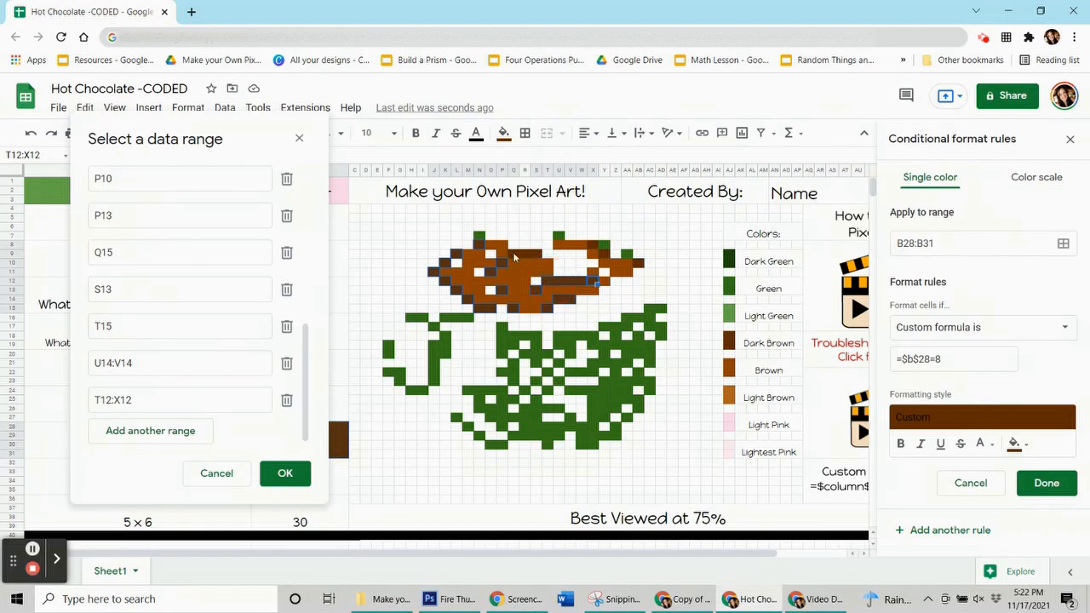
left_click(594, 246, "ctrl")
left_click(605, 255, "ctrl")
left_click(638, 263, "ctrl")
left_click(306, 471)
left_click(1045, 483)
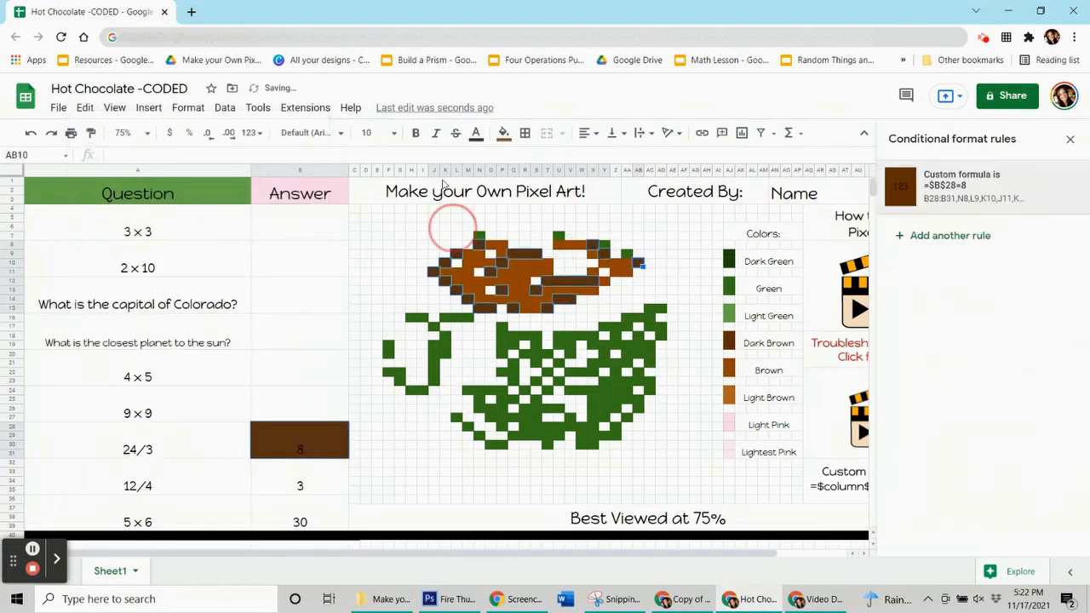
Reset the manual fill of the dark brown pixels and delete the answer 8 from B28:B31
left_click(504, 134)
left_click(569, 388)
left_click(331, 445)
key("BackSpace")
key("Return")
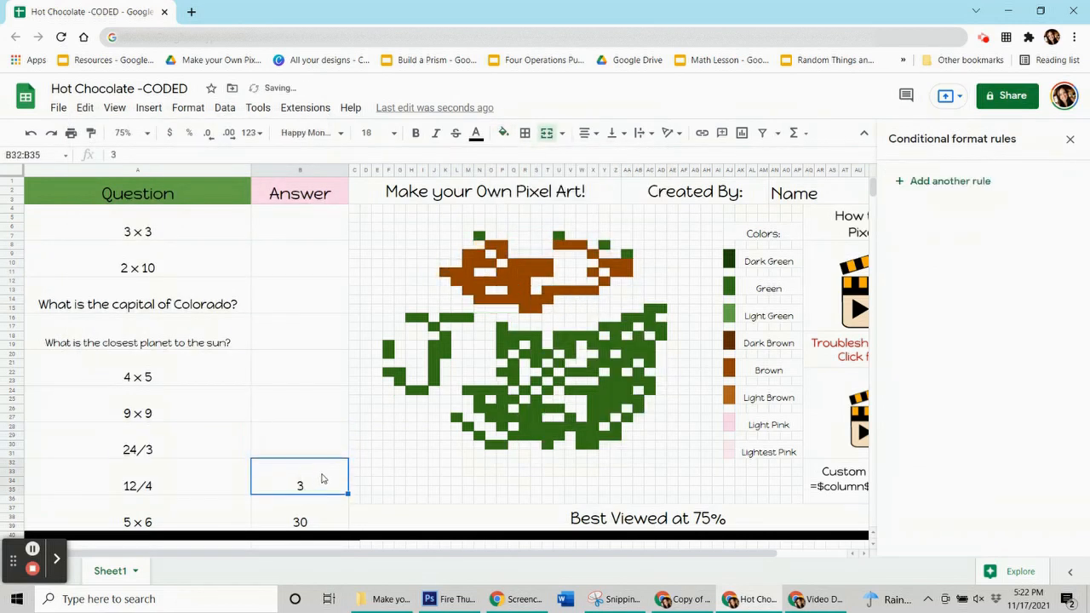
Create a conditional format rule in the pixels' brown for the 12/4 answer in B32:B35 with the custom formula =$b$32=3
left_click(514, 291)
left_click(507, 138)
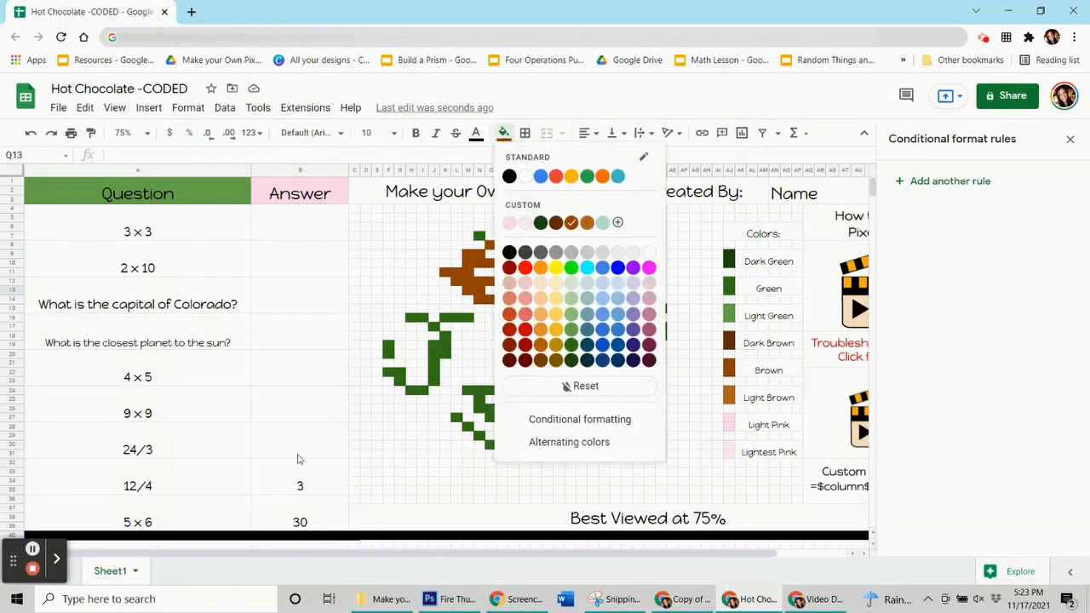
left_click(308, 468)
left_click(947, 187)
left_click(979, 326)
left_click(955, 557)
left_click(977, 368)
type("=$b$32=3")
Add the chocolate's central and right brown pixels, including Q10:R14, R15:S15, T13:X13, Y12, X11, X9, Y10 and Z10:AA11, to the range
left_click(1063, 243)
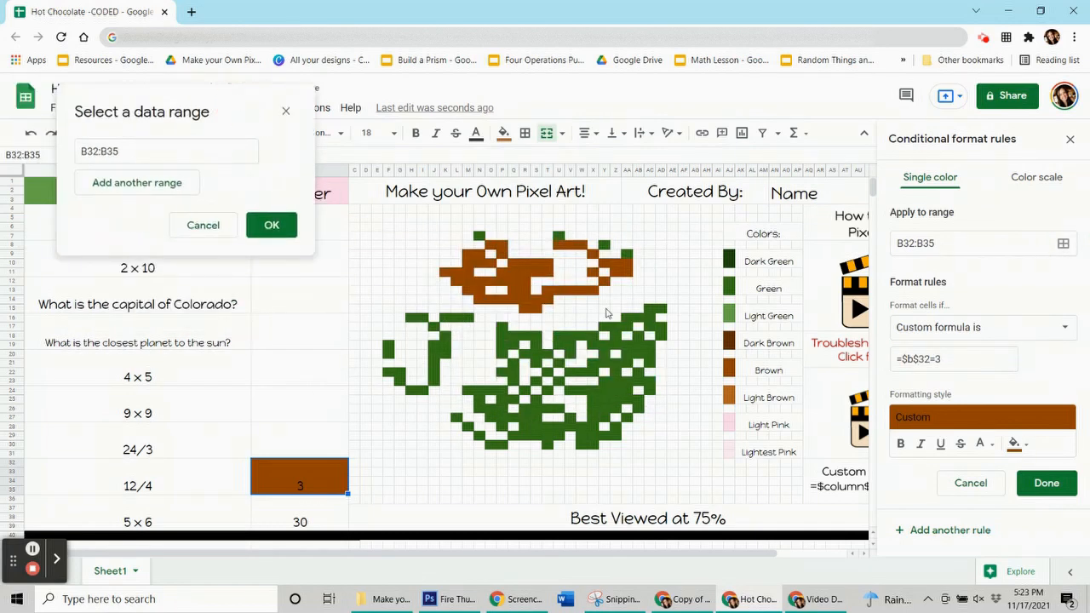
left_click_drag(511, 267, 631, 274)
left_click(607, 283)
left_click(595, 273)
left_click(595, 254)
left_click(607, 264)
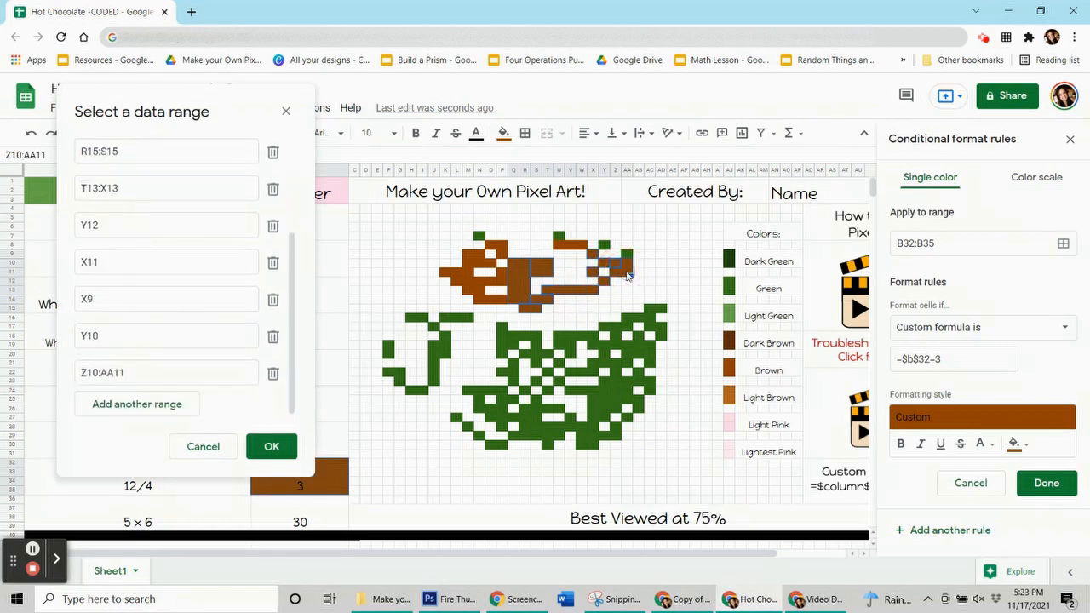
Add the remaining brown pixels along the chocolate's top edge and left side, including N14:P14, to the range and save the rule
left_click_drag(585, 247, 559, 246)
left_click_drag(488, 246, 503, 286)
left_click(499, 255)
left_click(491, 265)
left_click_drag(468, 255, 503, 304)
left_click(444, 273)
left_click(271, 446)
left_click(1046, 483)
Reset the manual fill of the brown pixels and delete the answer 3 from B32:B35
left_click(503, 133)
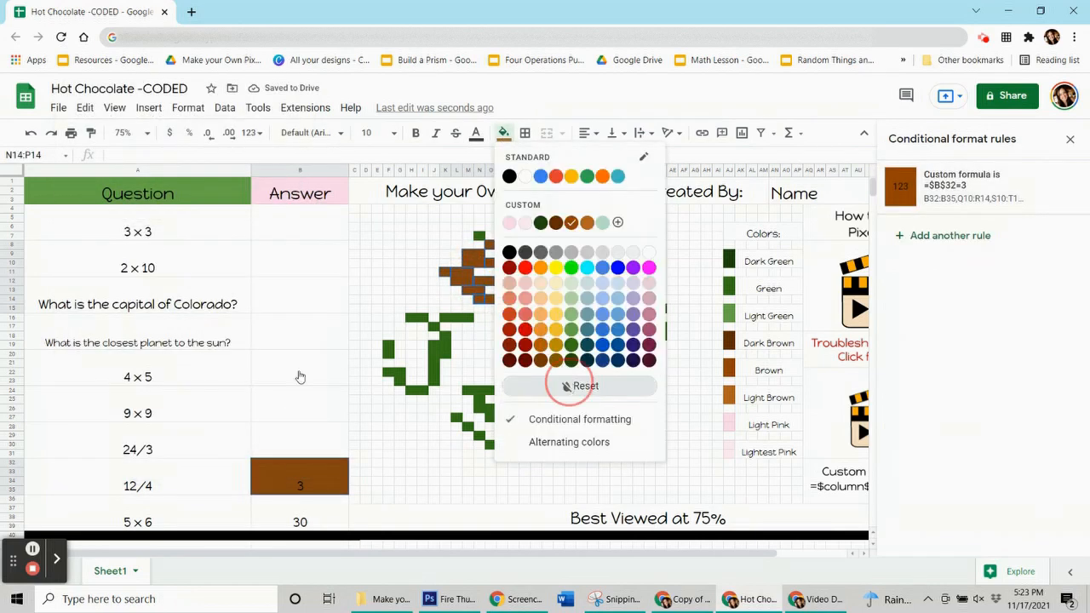
left_click(569, 384)
left_click(298, 438)
left_click(289, 485)
key("Delete")
Create a conditional format rule in the mug's green for the 5 × 6 answer in B36:B39 with the custom formula =$b$36=30
left_click(293, 510)
left_click(921, 178)
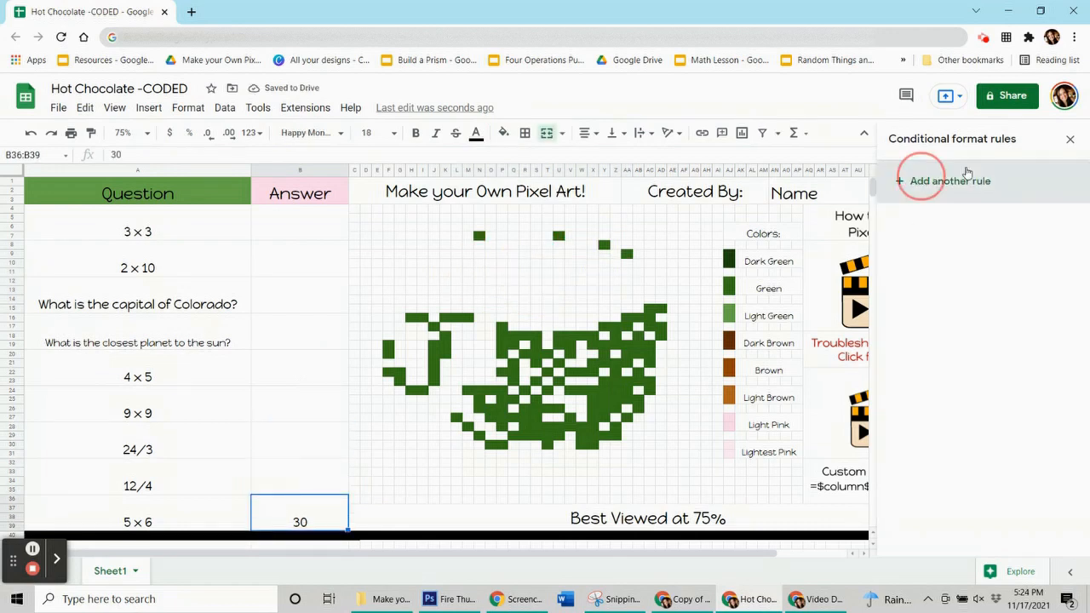
left_click(632, 345)
left_click(504, 134)
left_click(301, 516)
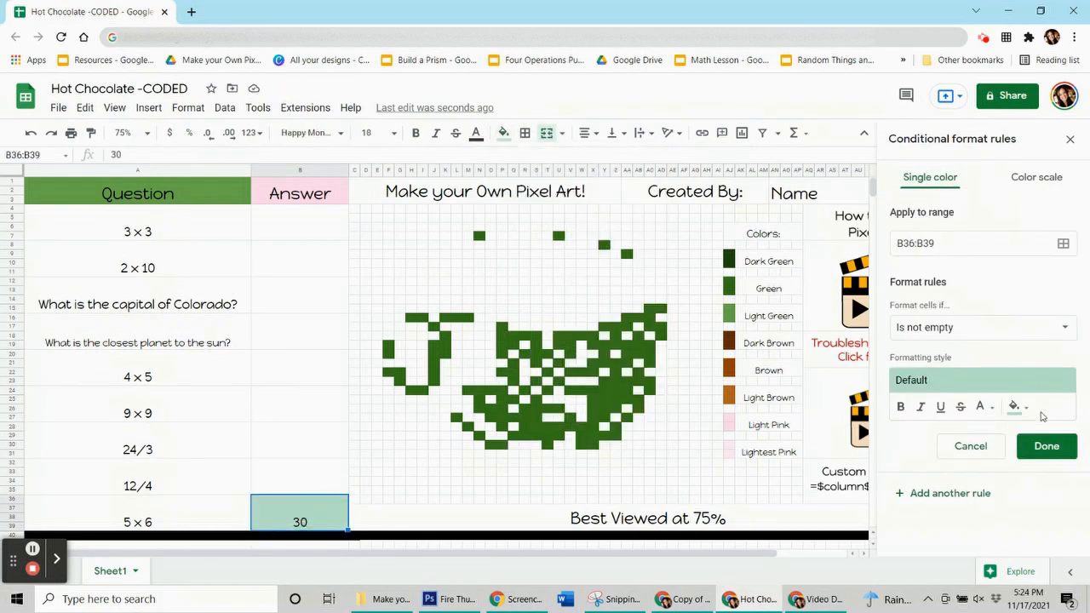
left_click(1020, 409)
left_click(937, 337)
left_click(939, 328)
scroll(936, 482, "down", 5)
left_click(950, 562)
left_click(920, 358)
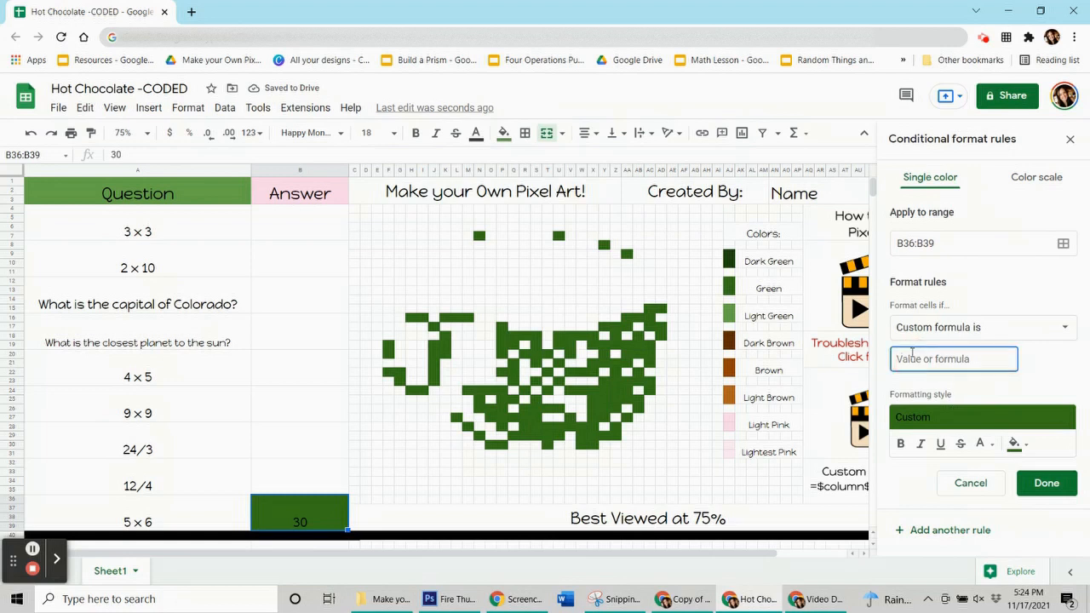
type("=$b$36=30")
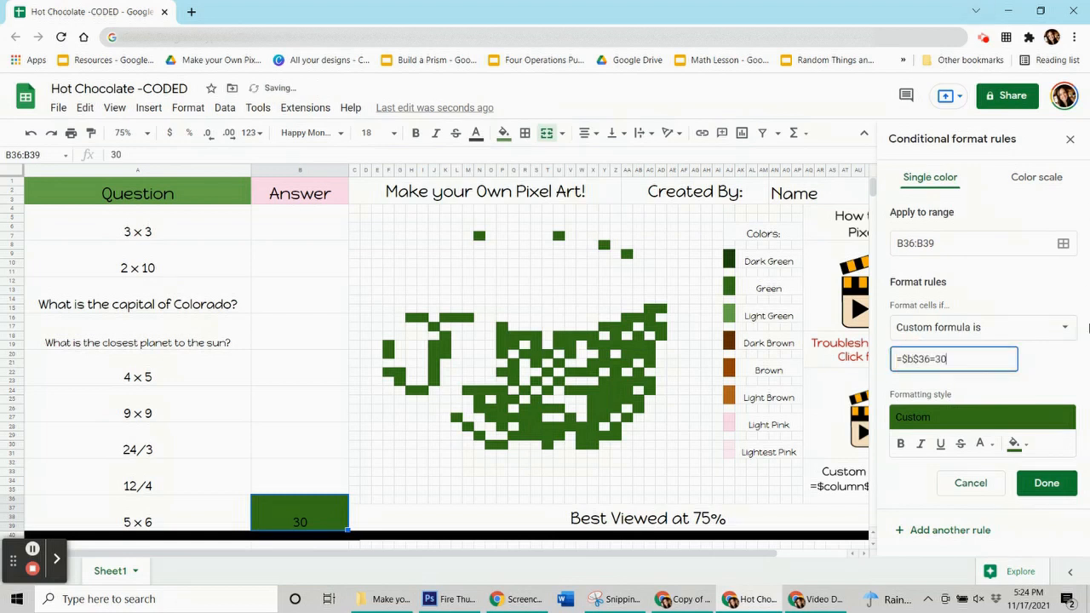
Add the mug's lower right green pixels, including AB22:AB23, AC23:AC24, AC19:AC21, AB18:AB20, AA19:AA21, Z21:Z23 and Y23, to the rule's range
left_click(1062, 243)
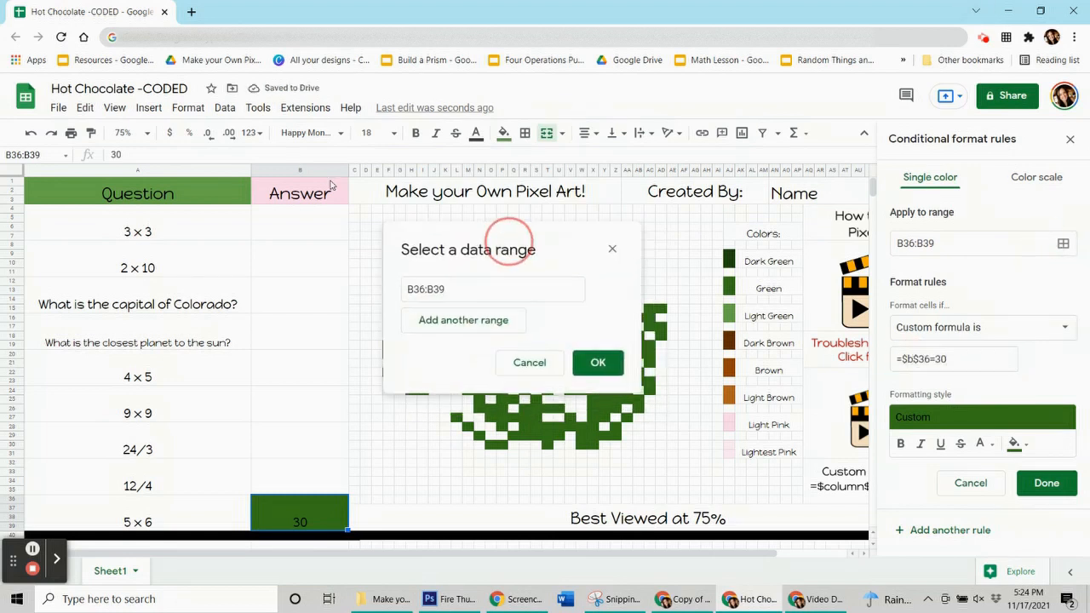
left_click_drag(503, 236, 149, 122)
left_click_drag(590, 392, 619, 436)
left_click(619, 427)
left_click(628, 418)
mouse_move(638, 400)
left_mouse_down()
mouse_move(638, 409)
mouse_move(638, 383)
mouse_move(647, 392)
left_mouse_up()
left_click_drag(647, 347, 617, 378)
left_click(608, 384)
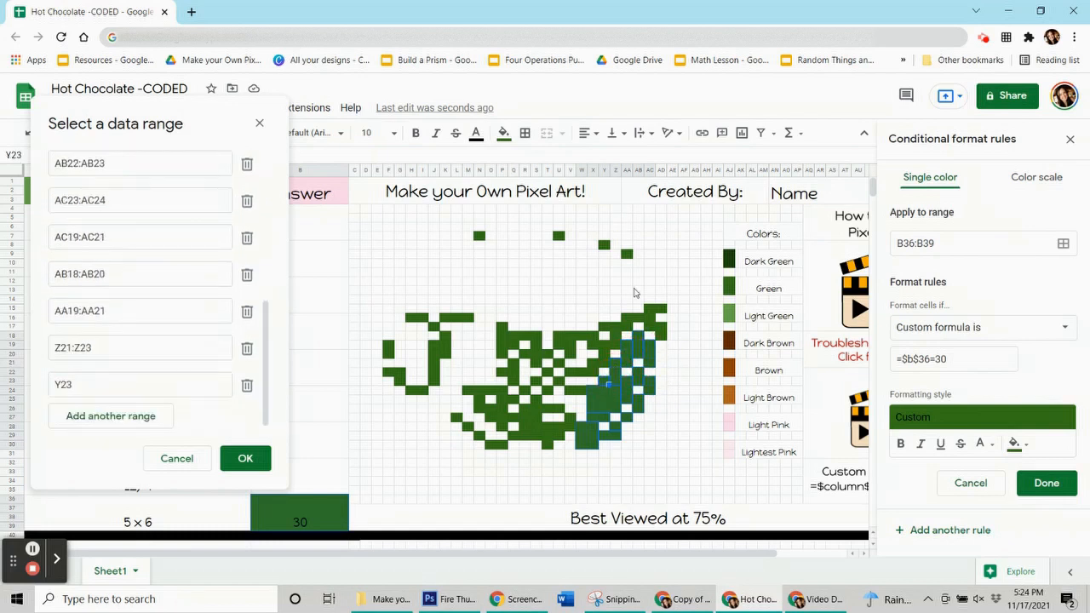
Add the green pixels from the mug's upper right edge in to the snowflake, including U18:W18, U19:V19, V20, T20, U21, U23 and T22, to the range
left_click_drag(657, 330, 591, 393)
left_click(661, 312)
left_click(600, 366)
mouse_move(572, 339)
left_mouse_down()
mouse_move(591, 339)
mouse_move(582, 347)
left_mouse_up()
left_click(582, 357)
left_click(562, 357)
left_click(572, 366)
left_click(572, 384)
left_click(562, 375)
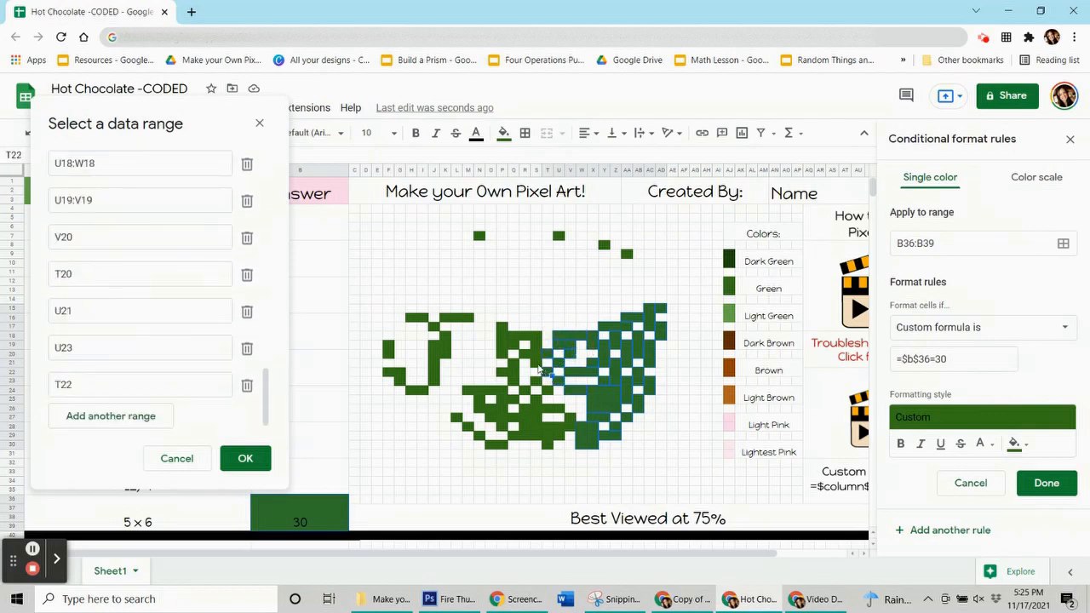
Add the green pixels around the snowflake's center and down to the mug's bottom edge to the rule's range
left_click(553, 365)
left_click(553, 384)
left_click(563, 393)
left_click(544, 393)
left_click(535, 403)
left_click(553, 402)
left_click_drag(544, 412, 554, 440)
left_click(562, 449)
Add the mug's lower left green pixels, including M28, L27, M24:P24, P25:P28, O26:O27, N25:N26 and Q21:Q23, to the range
left_click(514, 418, "ctrl")
left_click(514, 435, "ctrl")
left_click_drag(481, 436, 502, 446)
left_click(474, 429, "ctrl")
left_click(464, 422, "ctrl")
mouse_move(474, 398)
left_mouse_down()
mouse_move(503, 398)
mouse_move(502, 431)
mouse_move(484, 413)
left_mouse_up()
left_click_drag(515, 370, 515, 388)
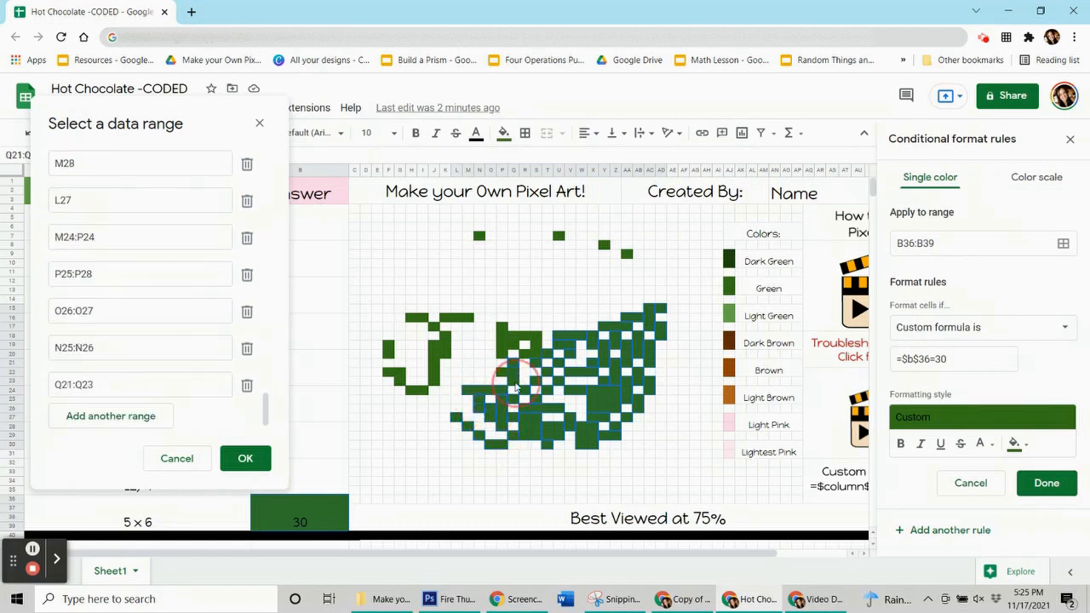
Add the mug's upper left green pixels and the handle, including J17, K18:K20, J19:J23, H24:I24, G23, F22:G22 and F19:F20, to the range
left_click(504, 374, "ctrl")
left_click(522, 357, "ctrl")
left_click_drag(532, 338, 504, 357)
left_click(513, 348, "ctrl")
left_click(504, 329, "ctrl")
left_click_drag(469, 320, 392, 356)
left_click(436, 326, "ctrl")
left_click(401, 380, "ctrl")
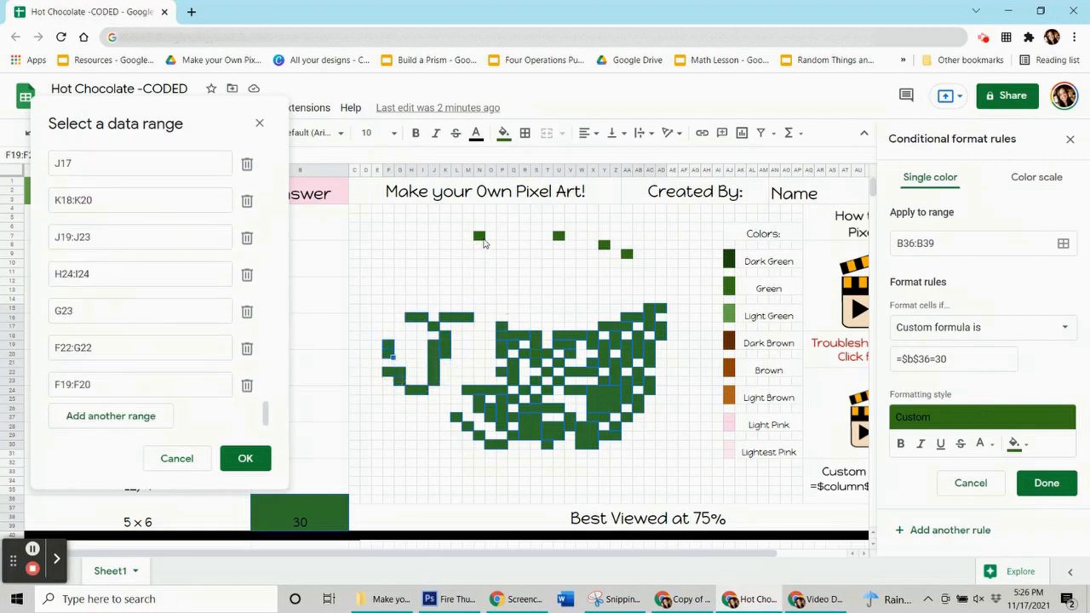
Add the rim's green pixels N7, U7, Y8 and AA9 to the range and save the =$b$36=30 rule
left_click(480, 236, "ctrl")
left_click(560, 238, "ctrl")
left_click(605, 245, "ctrl")
left_click(626, 254, "ctrl")
left_click(245, 461)
left_click(1051, 487)
Reset the manual fill of the green pixels and delete the answer 30 from B36:B39
left_click(503, 133)
left_click(584, 382)
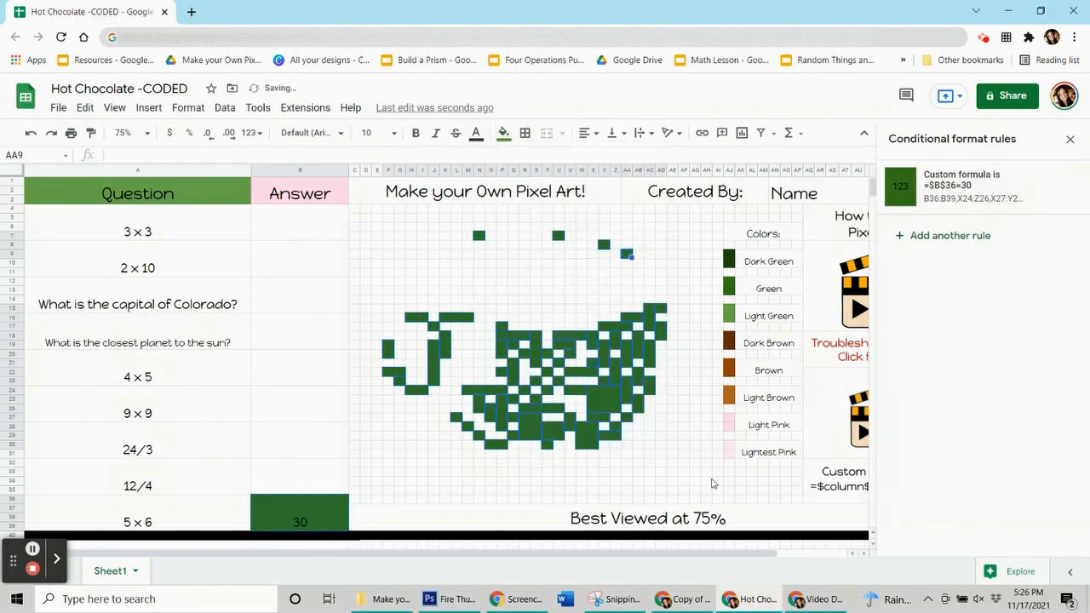
left_click(281, 506)
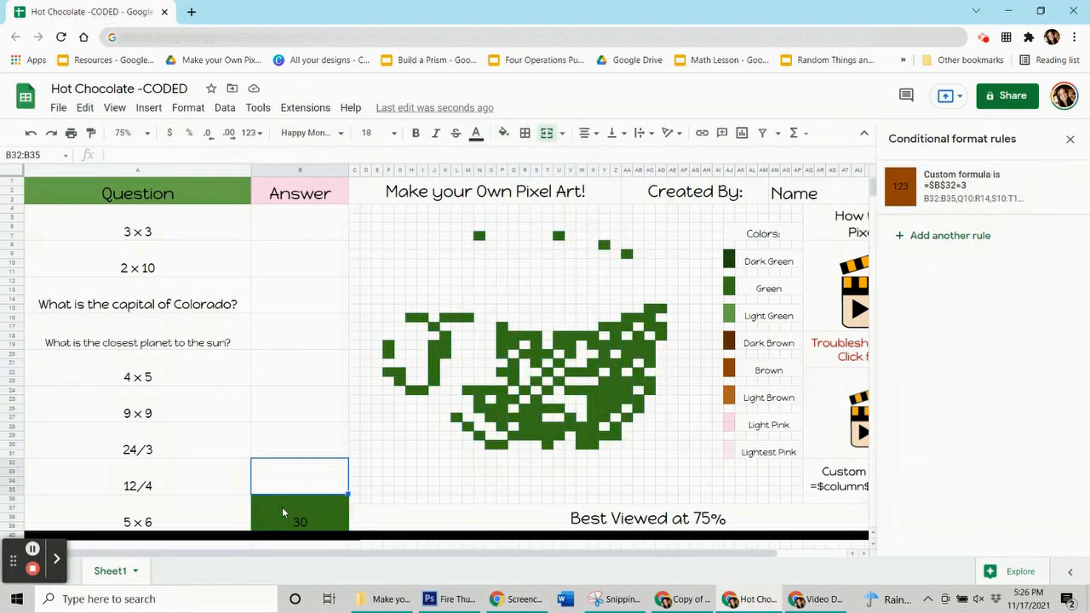
key("Delete")
Add the missed green pixel S20 to the 5 × 6 rule's range, save the rule and reset the pixel's manual fill
left_click(1005, 204)
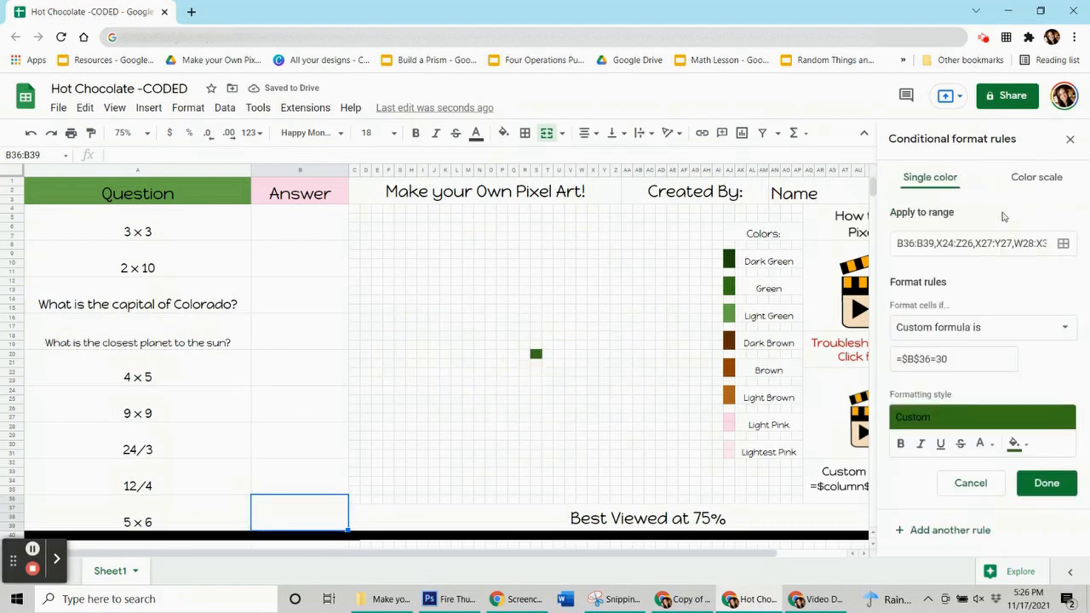
left_click(1062, 243)
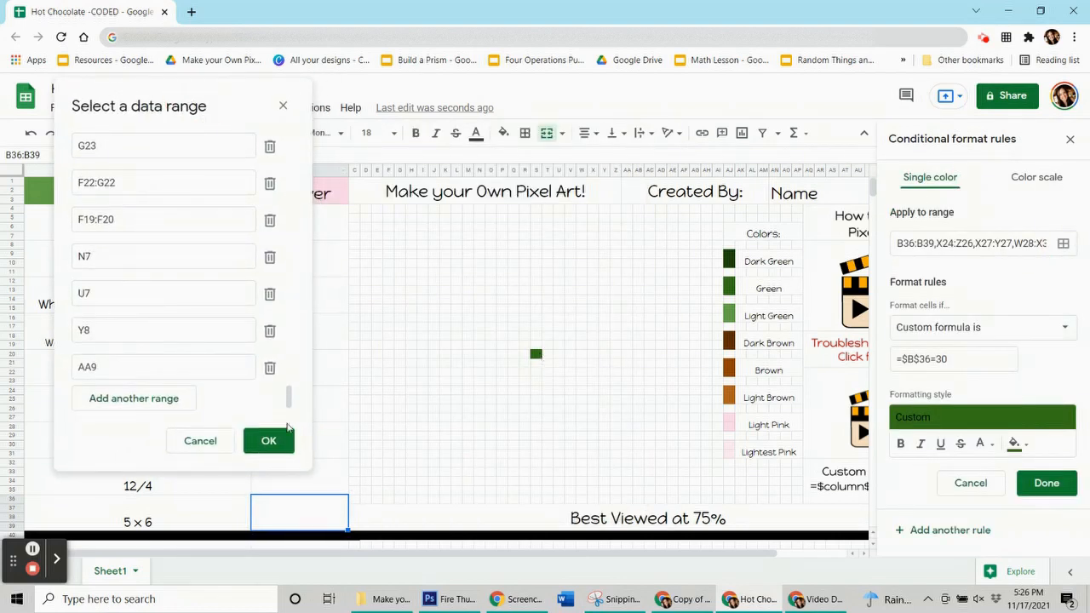
left_click(264, 440)
left_click(1046, 482)
left_click(503, 133)
left_click(562, 384)
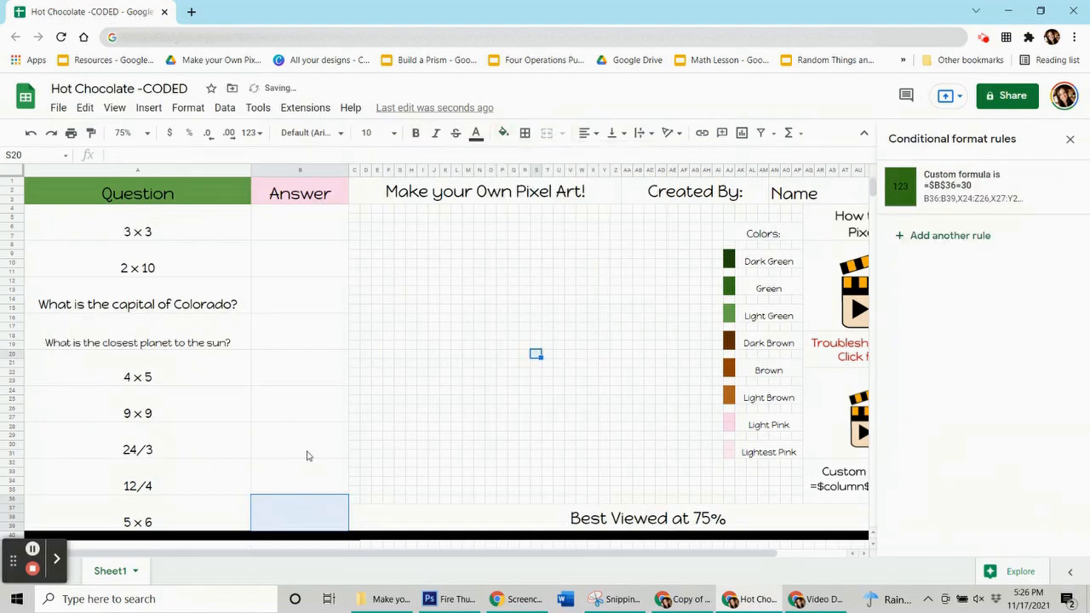
Enter the answer 9 for the 3 × 3 question
left_click(279, 228)
type("9")
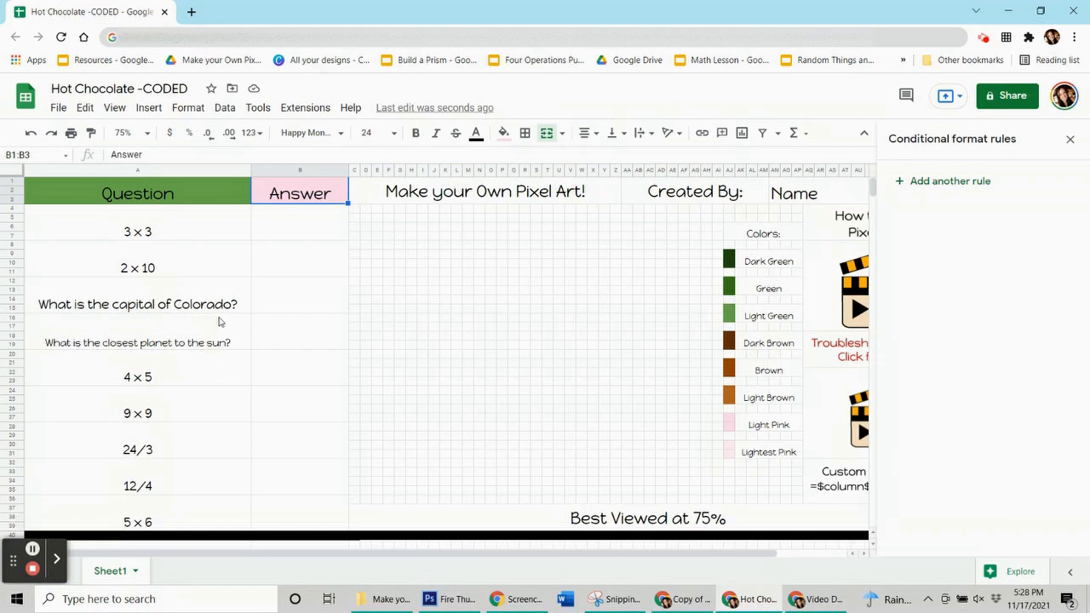
Examine the conditional format rule of each answer cell from 3 × 3 down to 5 × 6
left_click(298, 231)
left_click(297, 266)
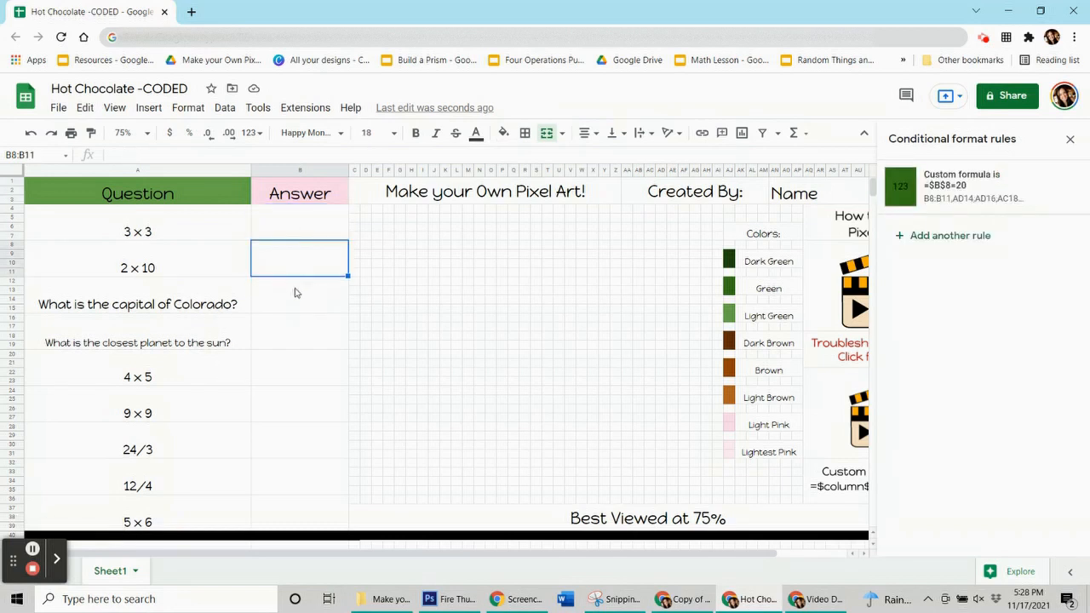
left_click(297, 294)
left_click(310, 345)
left_click(312, 365)
left_click(312, 397)
left_click(335, 451)
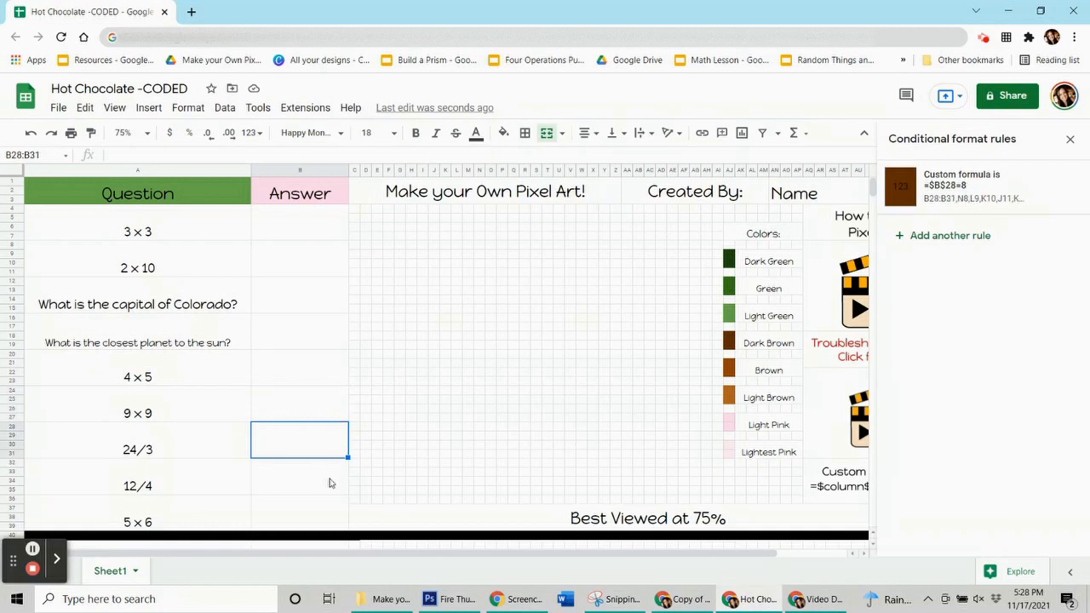
left_click(324, 481)
left_click(311, 520)
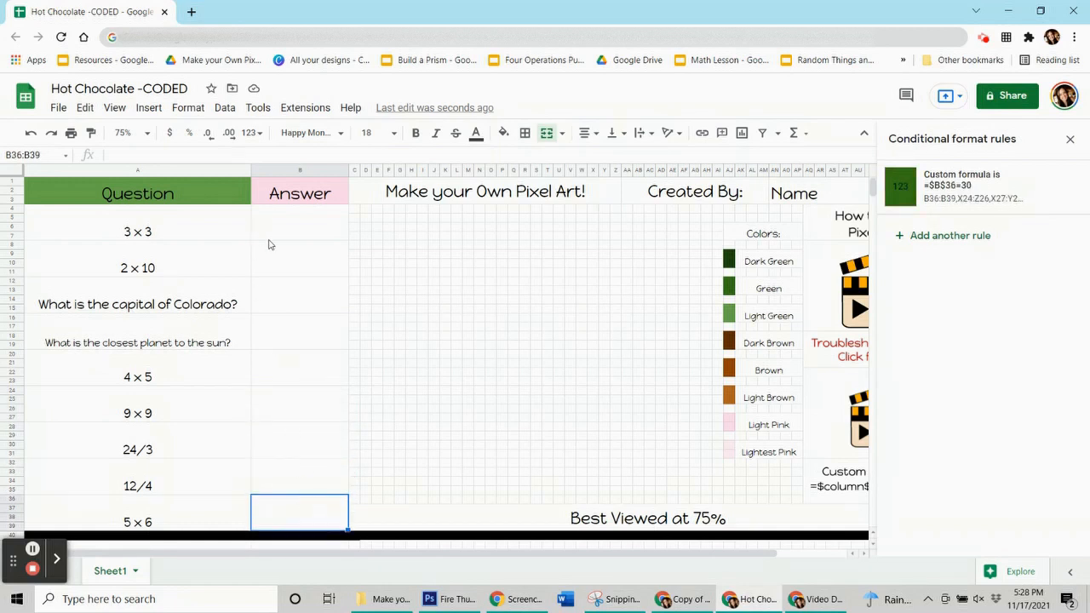
Undo the deletions of all the answers, from 3 × 3 through 5 × 6
left_click(294, 228)
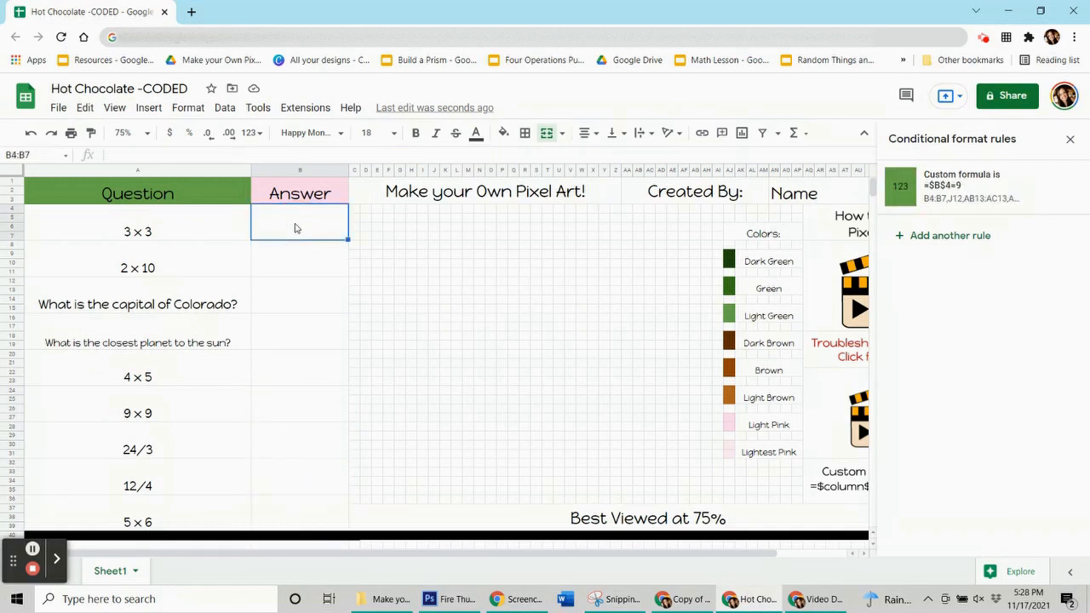
key("ctrl+z")
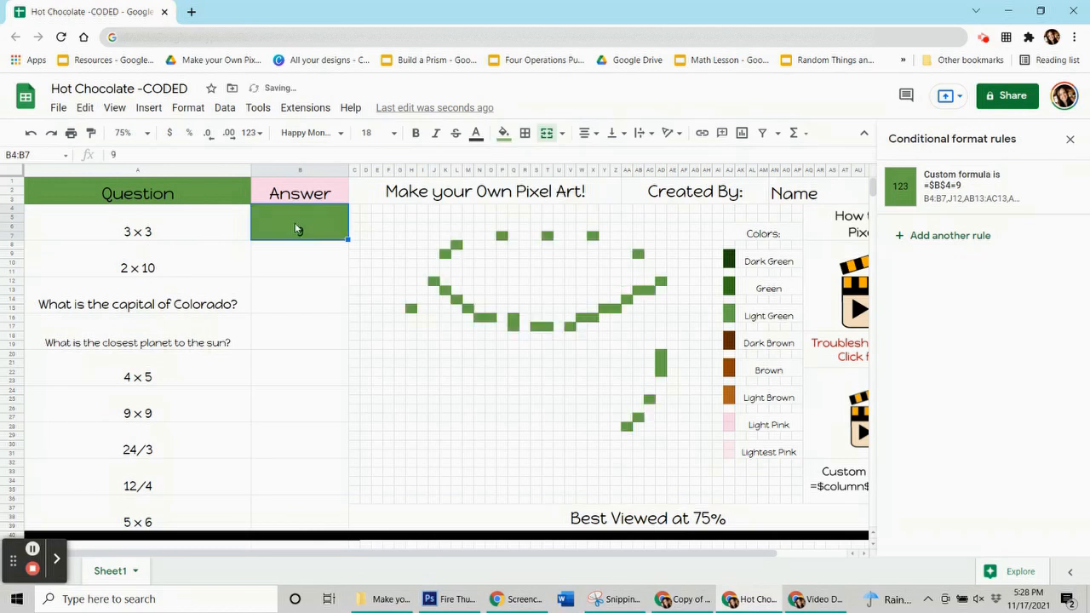
key("ctrl+z")
key("ctrl+z")
key("ctrl+z")
key("ctrl+z")
key("ctrl+z")
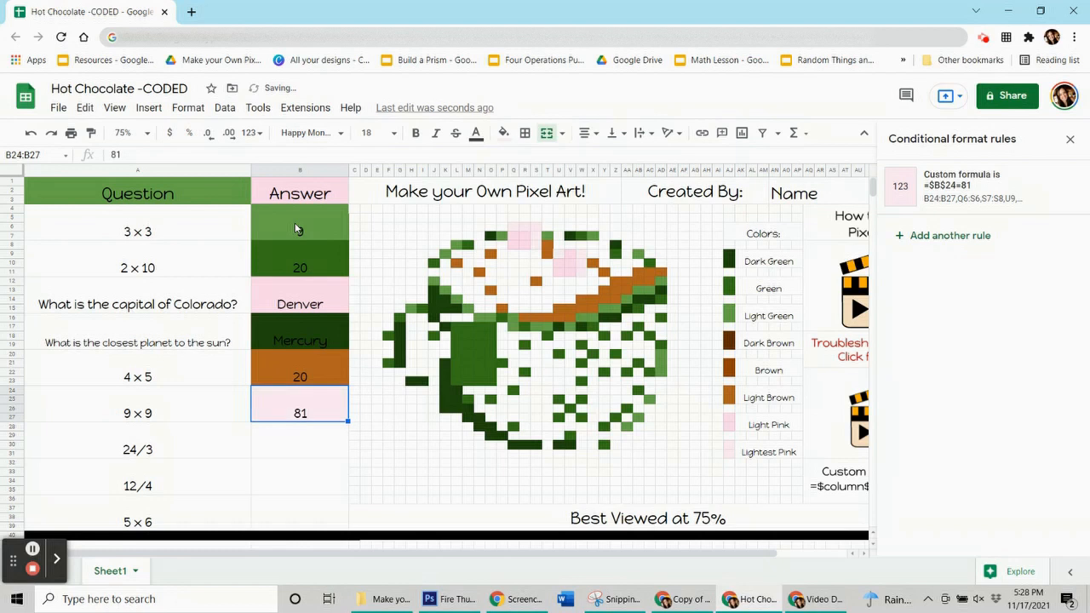
key("ctrl+z")
key("ctrl+z")
key("ctrl+z")
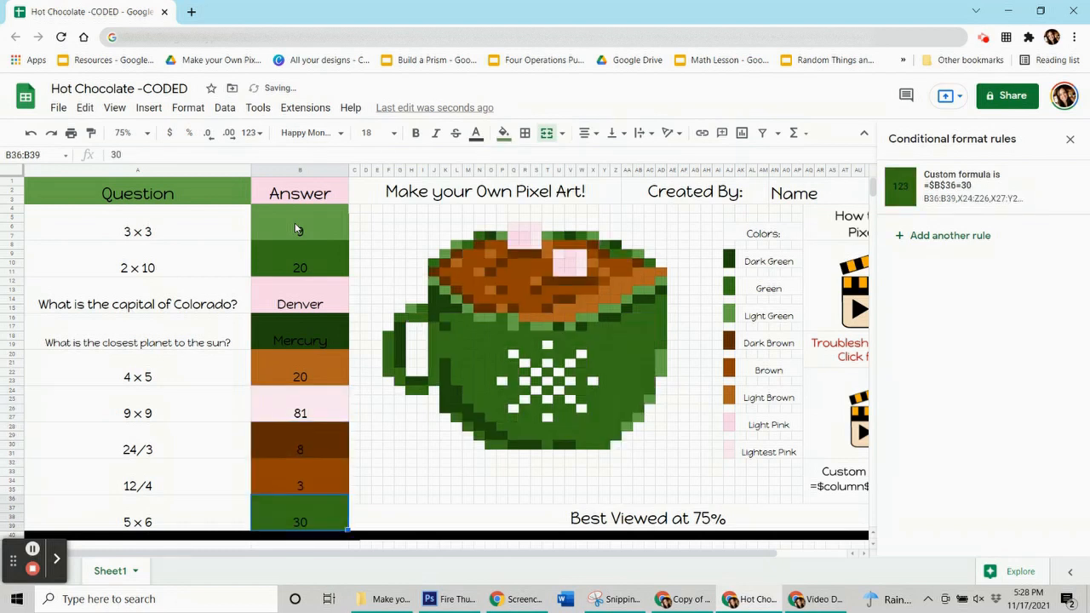